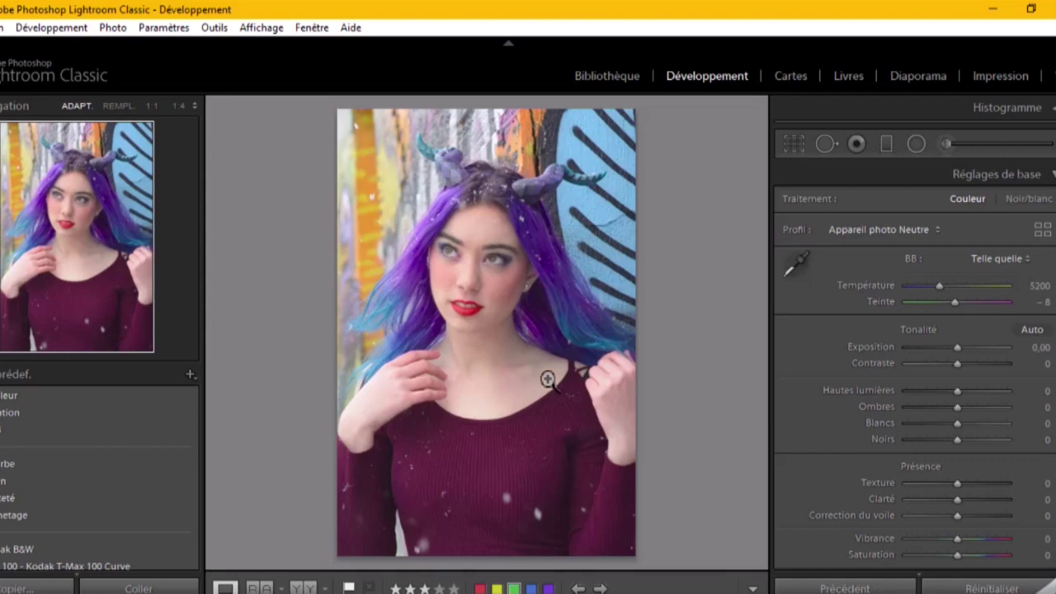
# Step: Set the parametric tone curve to darks −40 and lights +19, with the middle split at 40
pyautogui.scroll(-5, 799, 344)
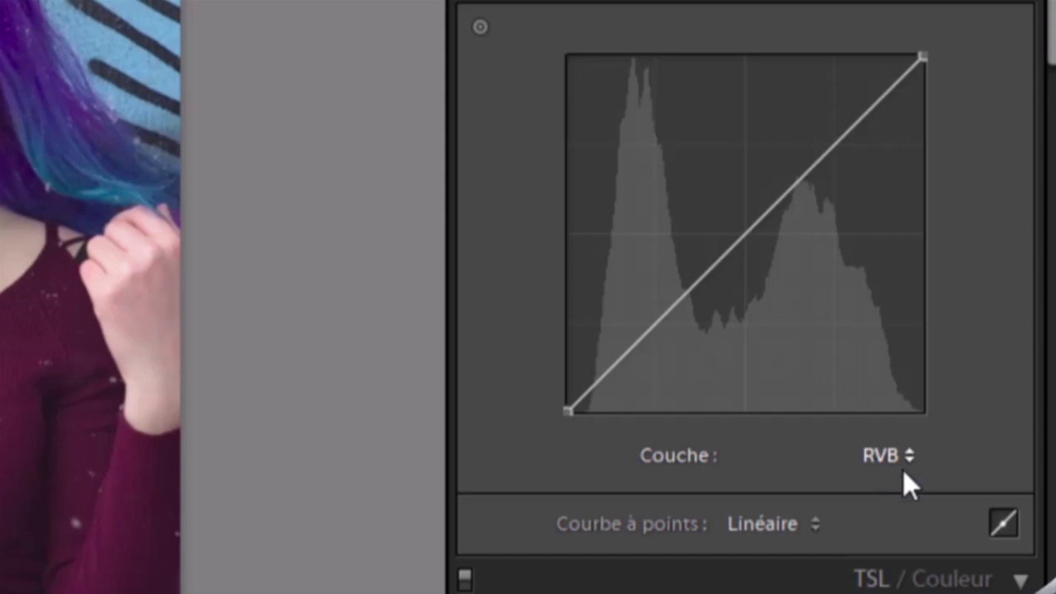
pyautogui.click(1014, 526)
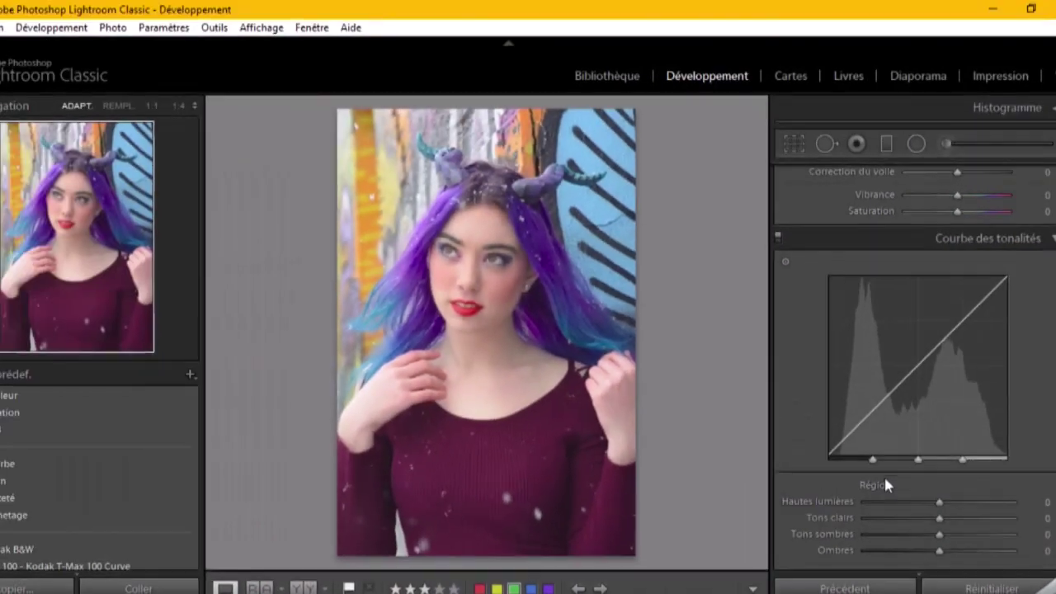
pyautogui.moveTo(874, 460)
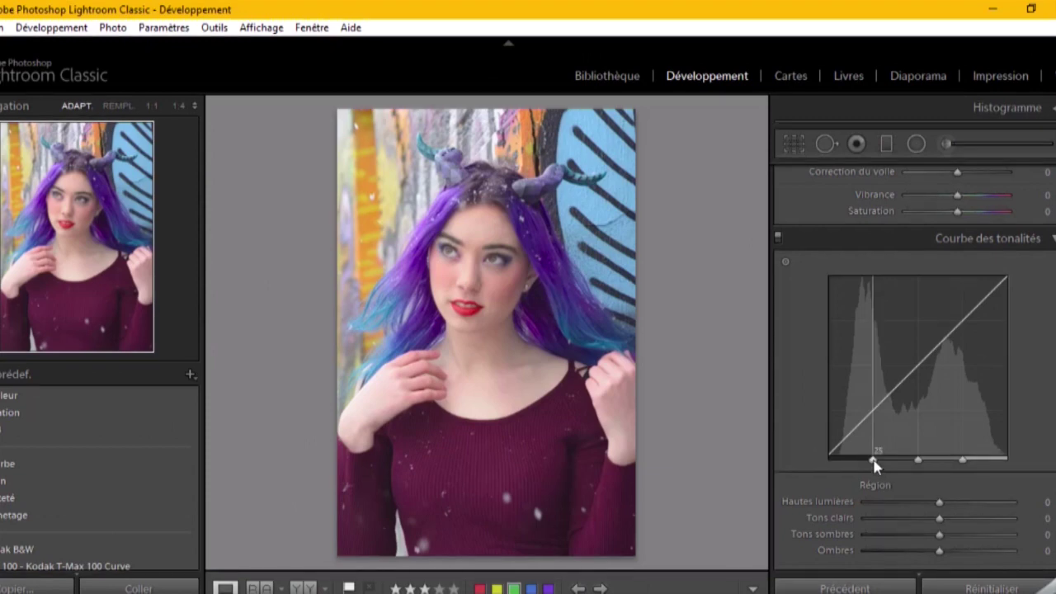
pyautogui.moveTo(875, 461); pyautogui.dragTo(843, 462)
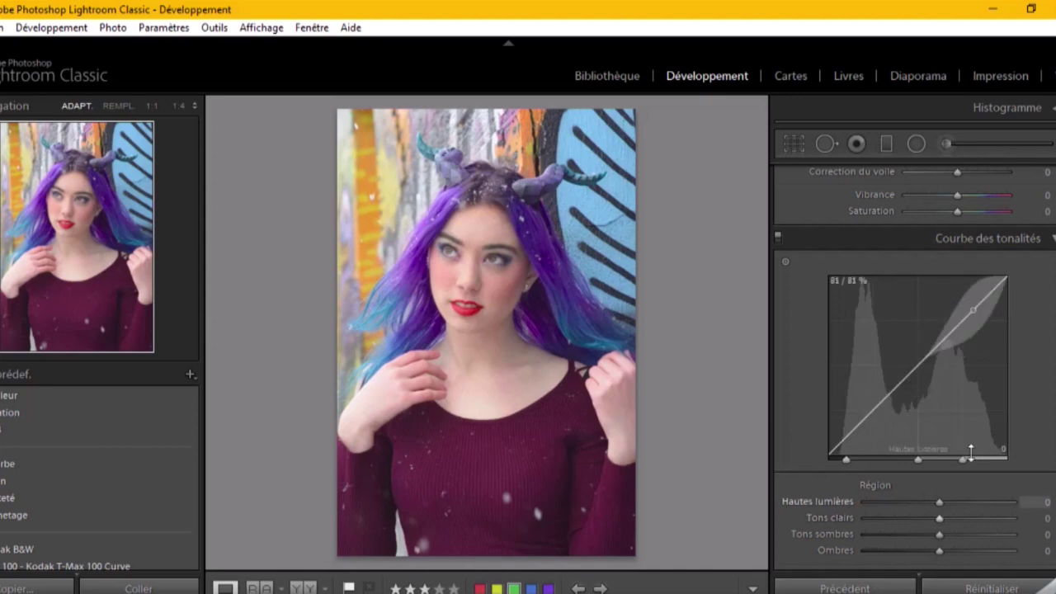
pyautogui.moveTo(966, 462); pyautogui.dragTo(992, 463)
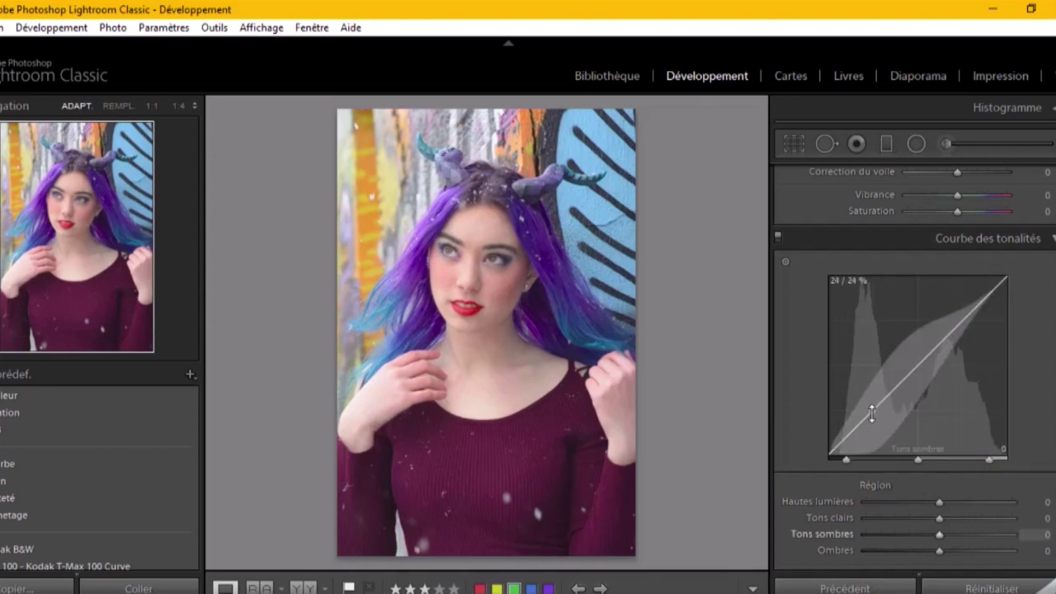
pyautogui.moveTo(867, 414); pyautogui.dragTo(868, 431)
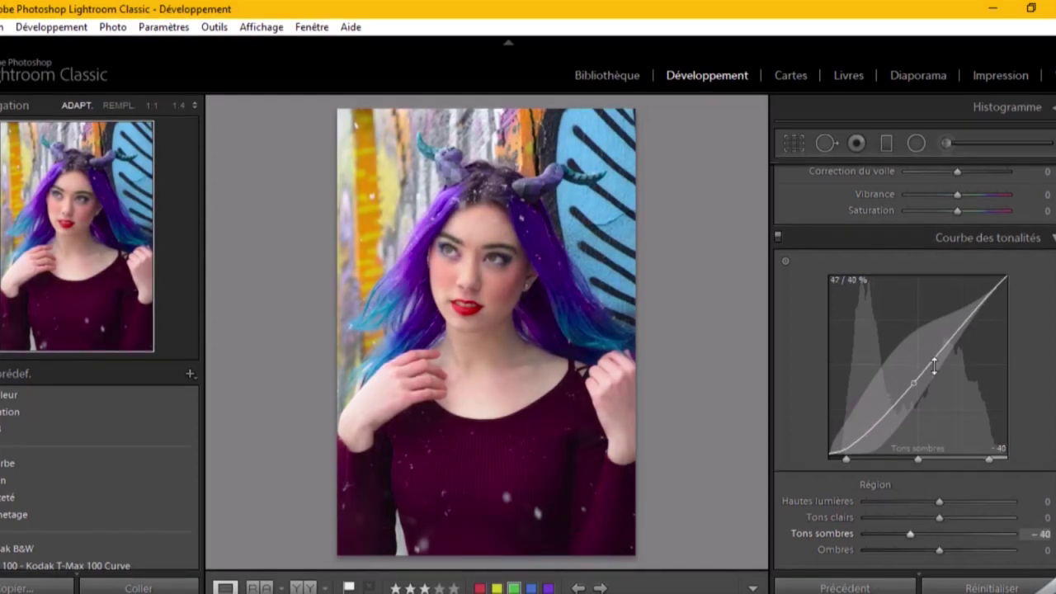
pyautogui.moveTo(970, 312); pyautogui.dragTo(968, 308)
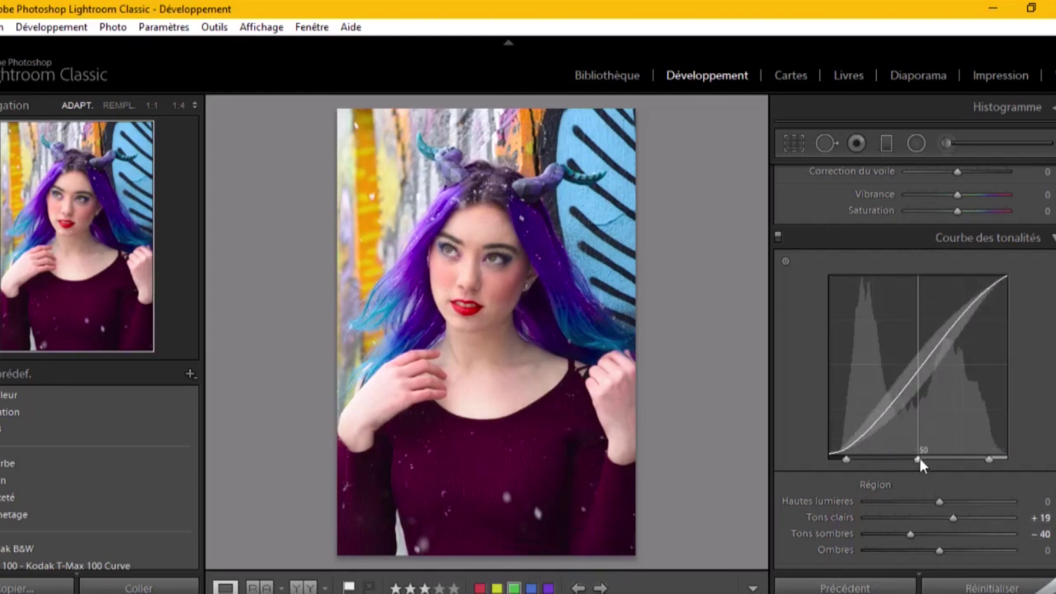
pyautogui.moveTo(920, 461); pyautogui.dragTo(903, 472)
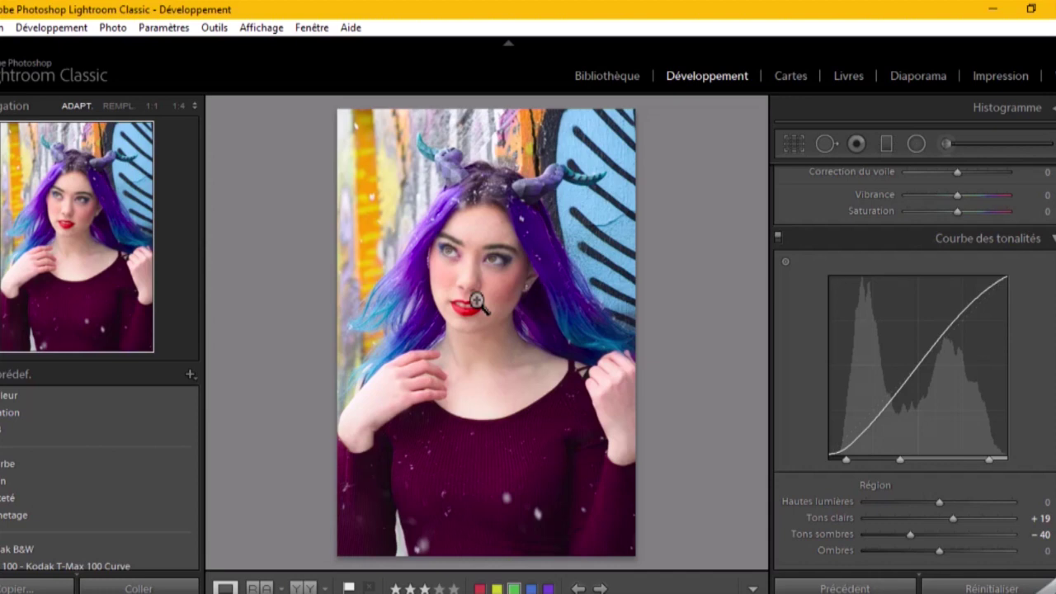
# Step: Set blacks −30, shadows +20, highlights −30, whites +10 and contrast +10 in Basic
pyautogui.scroll(5, 804, 363)
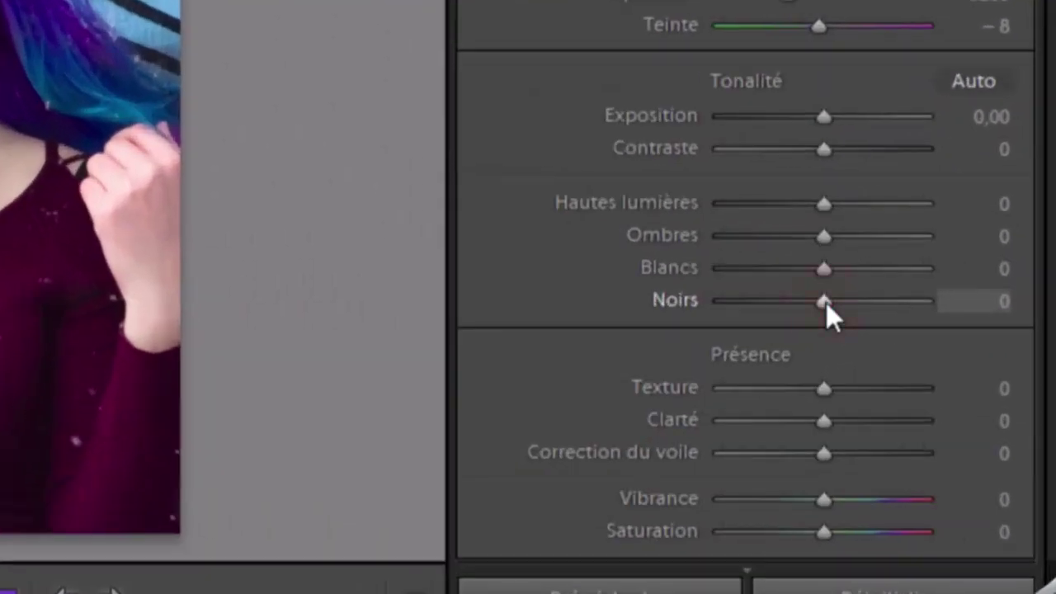
pyautogui.moveTo(826, 302); pyautogui.dragTo(794, 302)
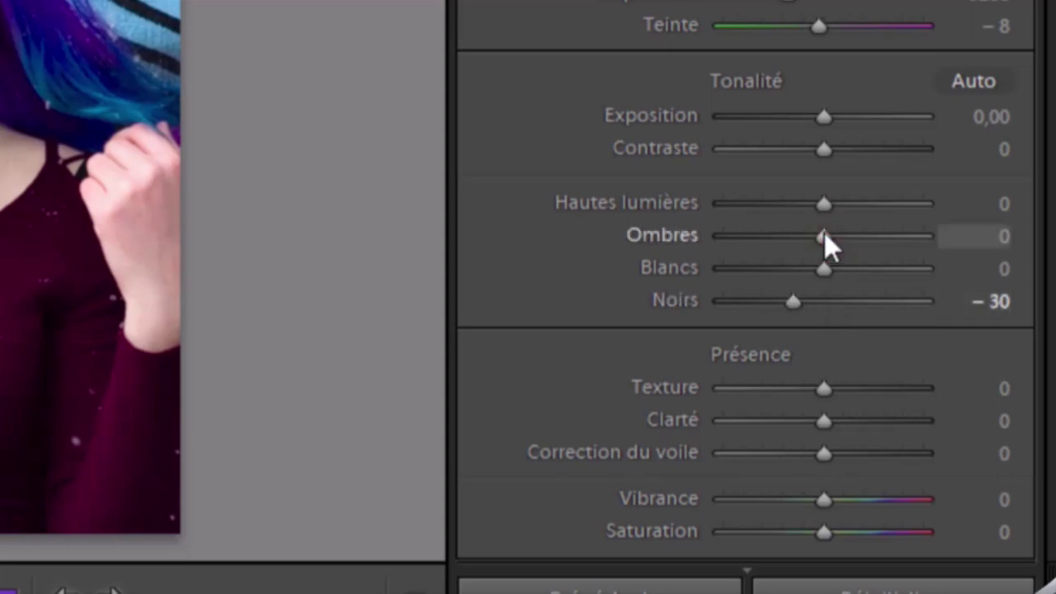
pyautogui.hotkey('shift', 'Up')
pyautogui.click(824, 205)
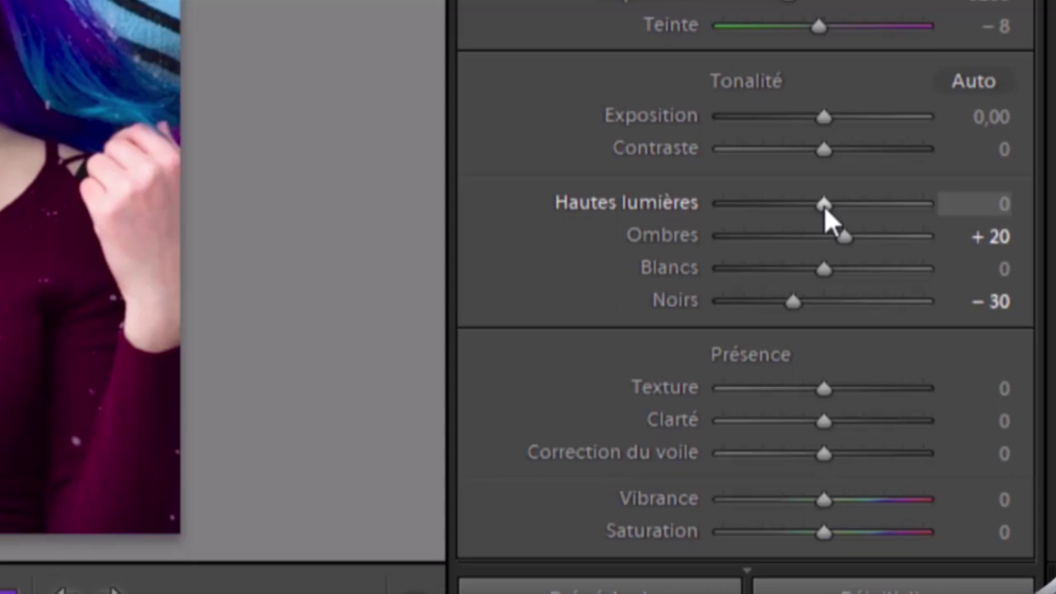
pyautogui.press('Down')
pyautogui.press('Down')
pyautogui.press('Down')
pyautogui.press('Down')
pyautogui.press('Down')
pyautogui.press('Down')
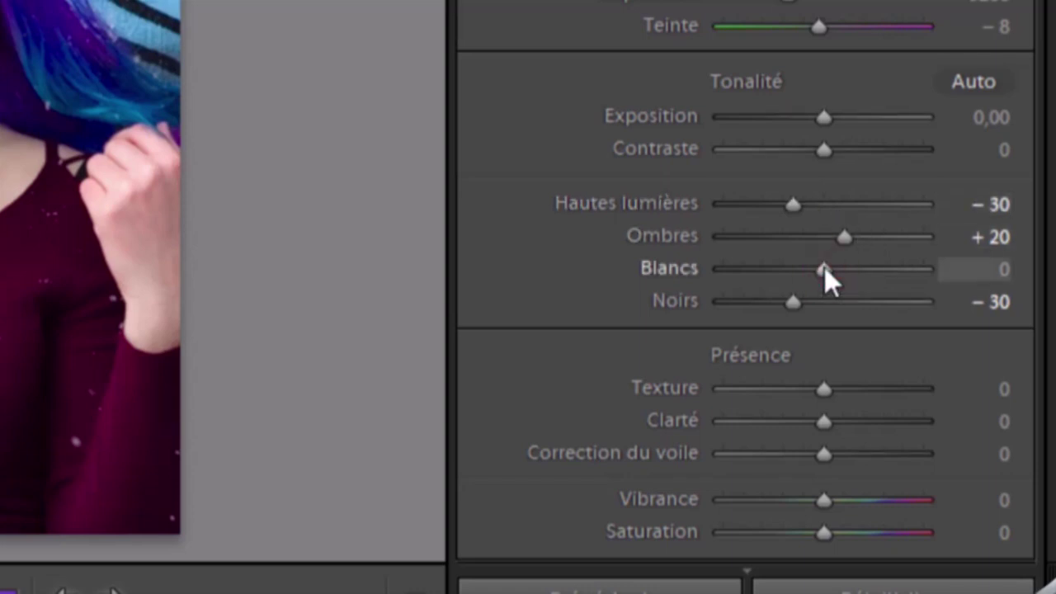
pyautogui.press('Up')
pyautogui.press('Up')
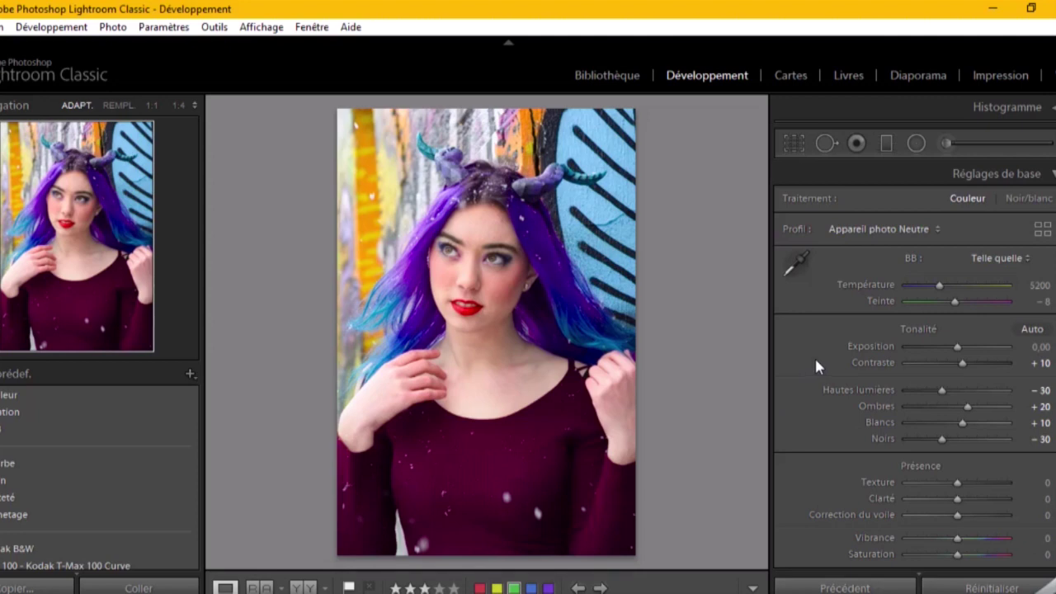
# Step: Drag Vibrance down to −30 and Saturation up to +30 in the Presence section
pyautogui.scroll(-3, 816, 367)
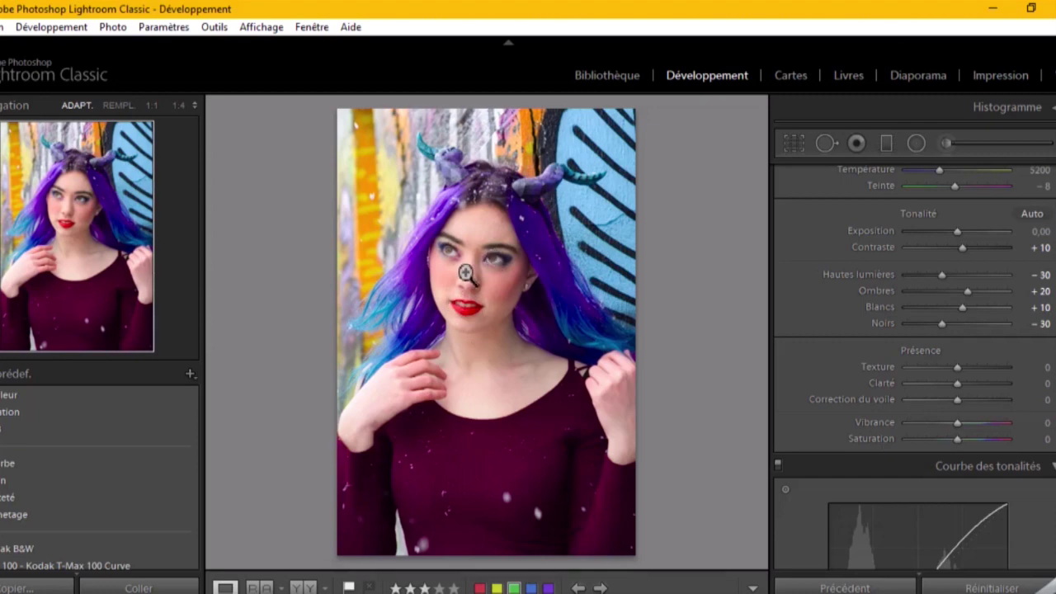
pyautogui.click(958, 424)
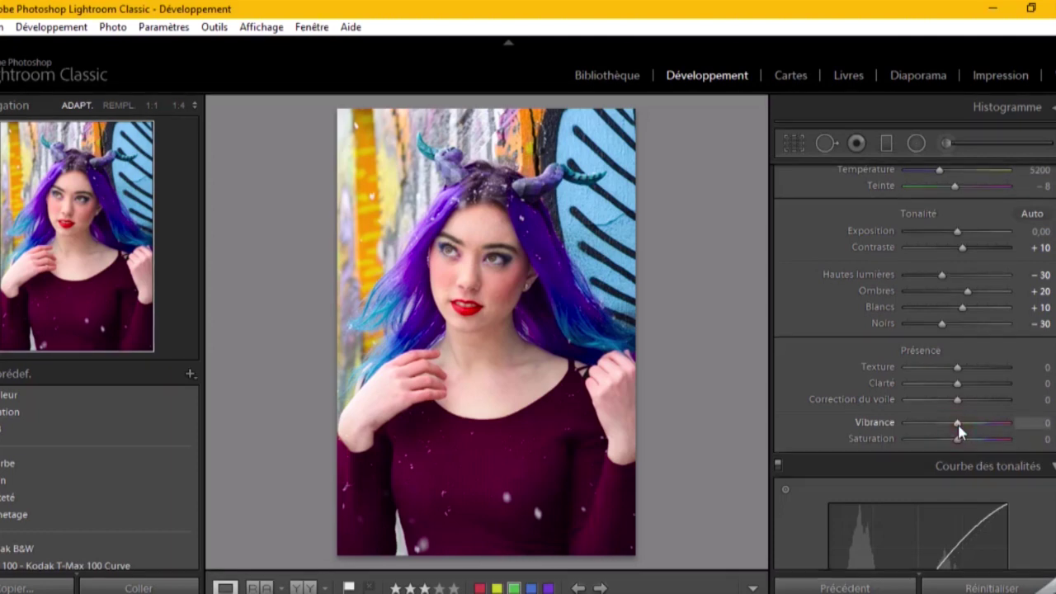
pyautogui.moveTo(958, 424); pyautogui.dragTo(945, 424)
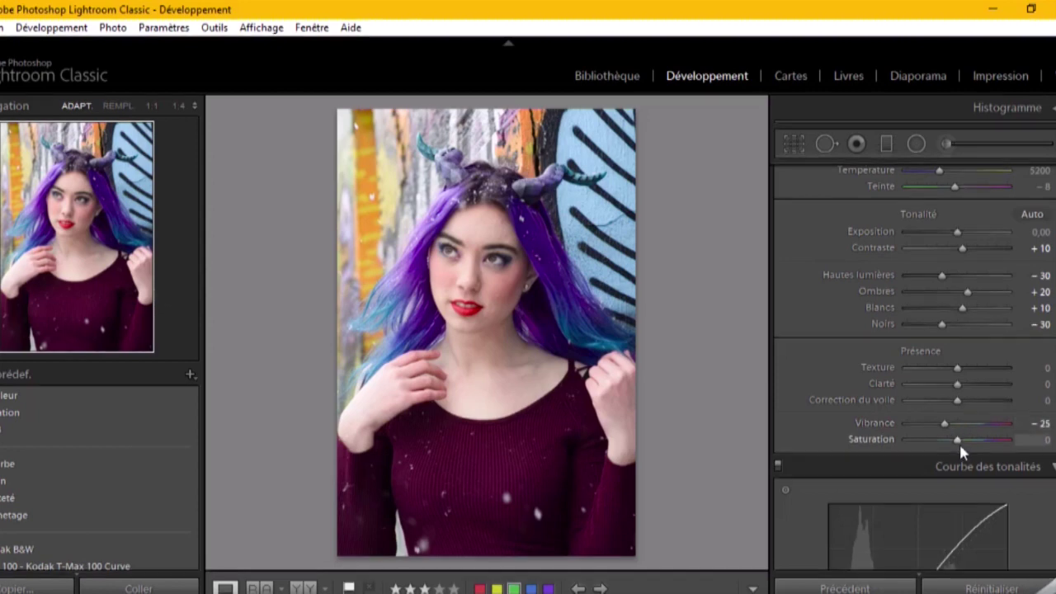
pyautogui.moveTo(958, 440); pyautogui.dragTo(961, 443)
pyautogui.scroll(3, 959, 444)
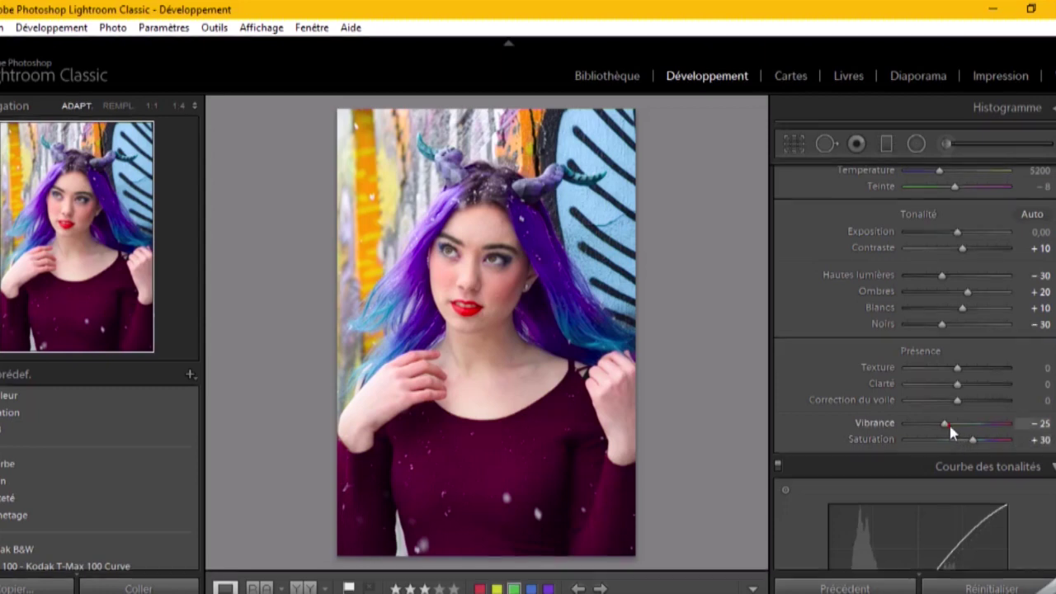
pyautogui.scroll(-1, 947, 422)
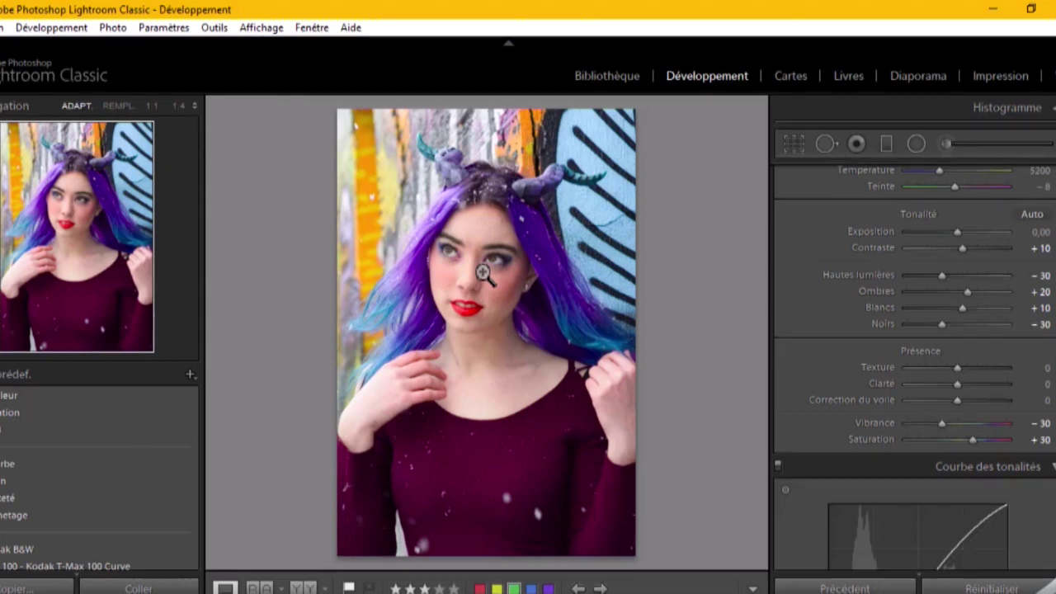
# Step: Lower the white balance Temperature from 5200 to 4950 with the arrow keys
pyautogui.scroll(3, 834, 302)
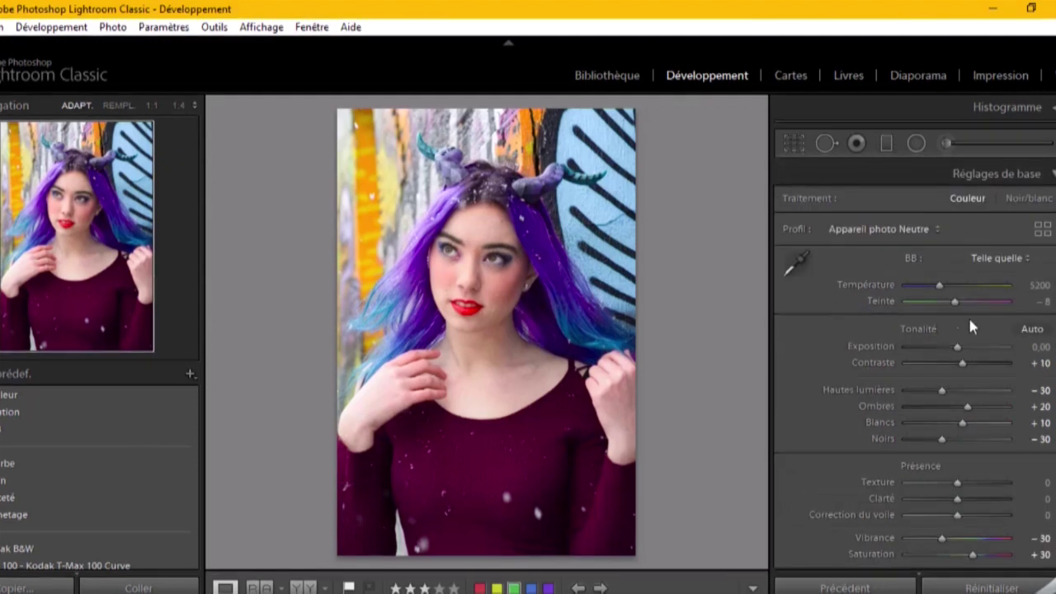
pyautogui.click(940, 286)
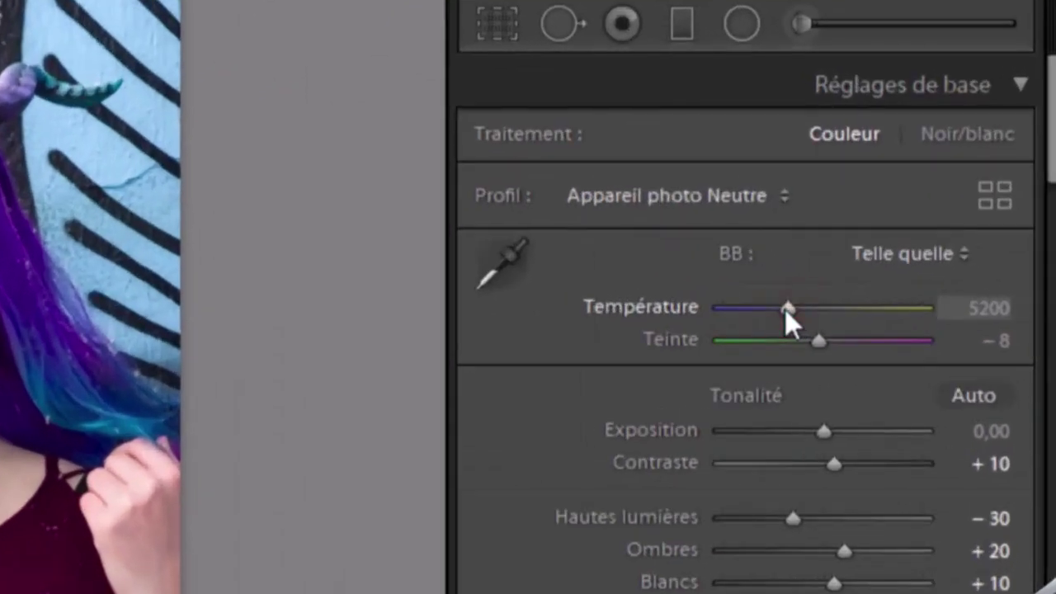
pyautogui.press('Down')
pyautogui.press('Down')
pyautogui.press('Down')
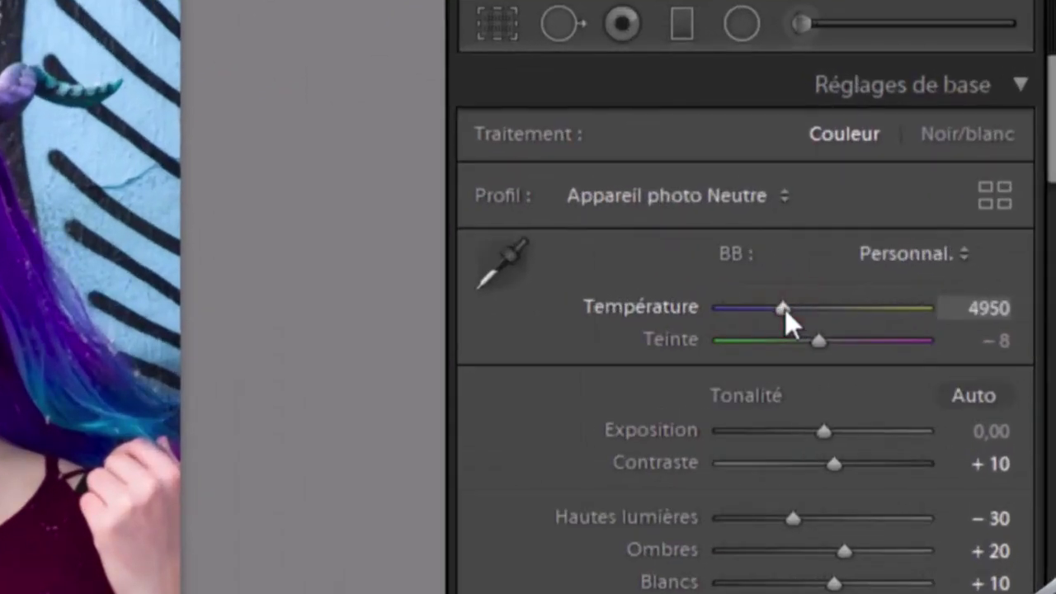
pyautogui.press('Down')
pyautogui.press('Down')
pyautogui.press('Down')
pyautogui.press('Up')
pyautogui.press('Up')
pyautogui.press('Up')
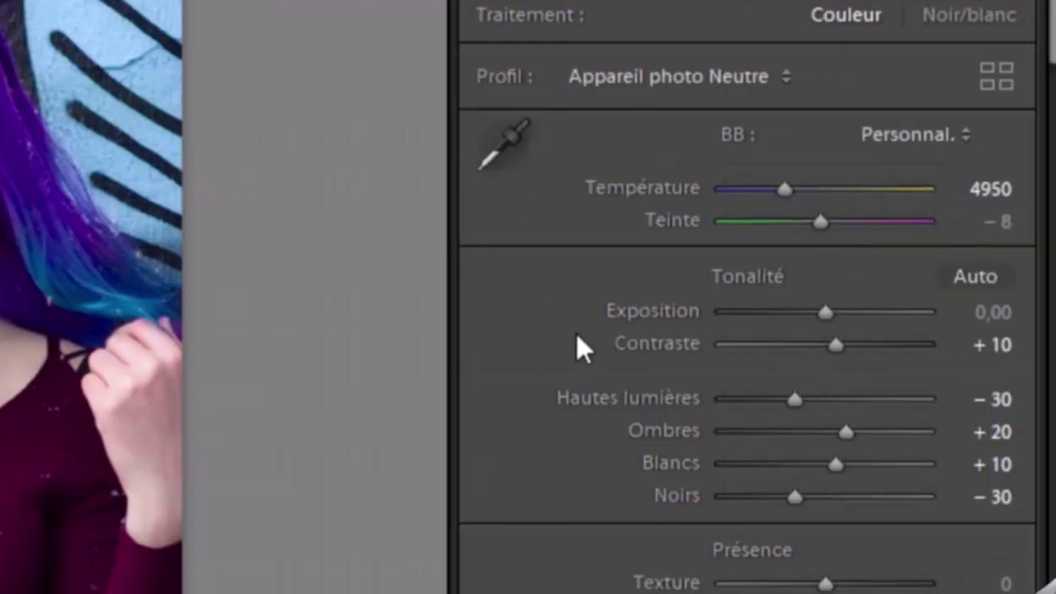
# Step: Switch the tone curve to point editing on the Blue channel
pyautogui.scroll(-2, 1049, 396)
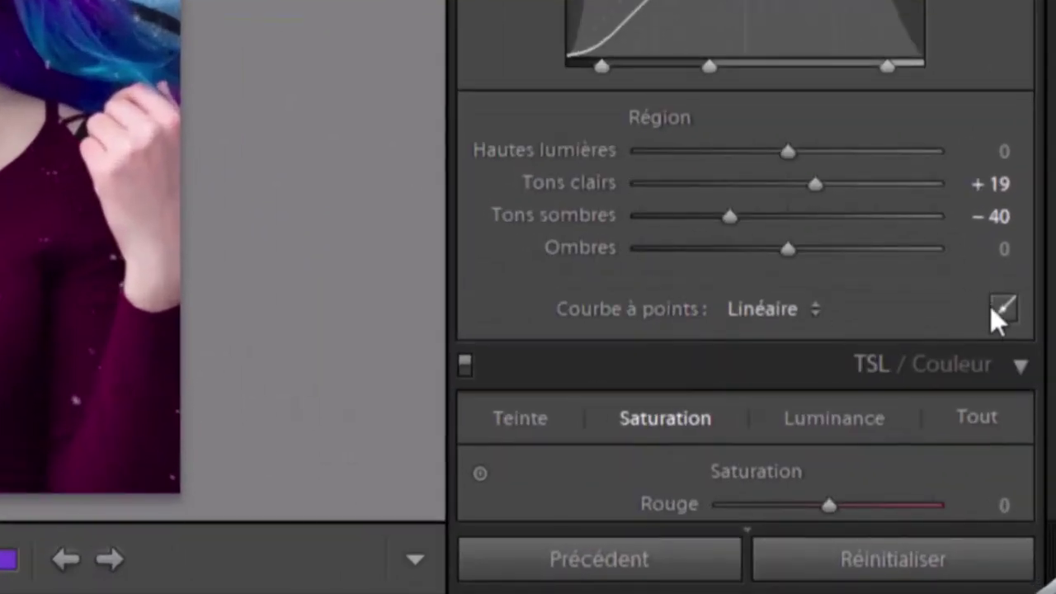
pyautogui.click(1003, 312)
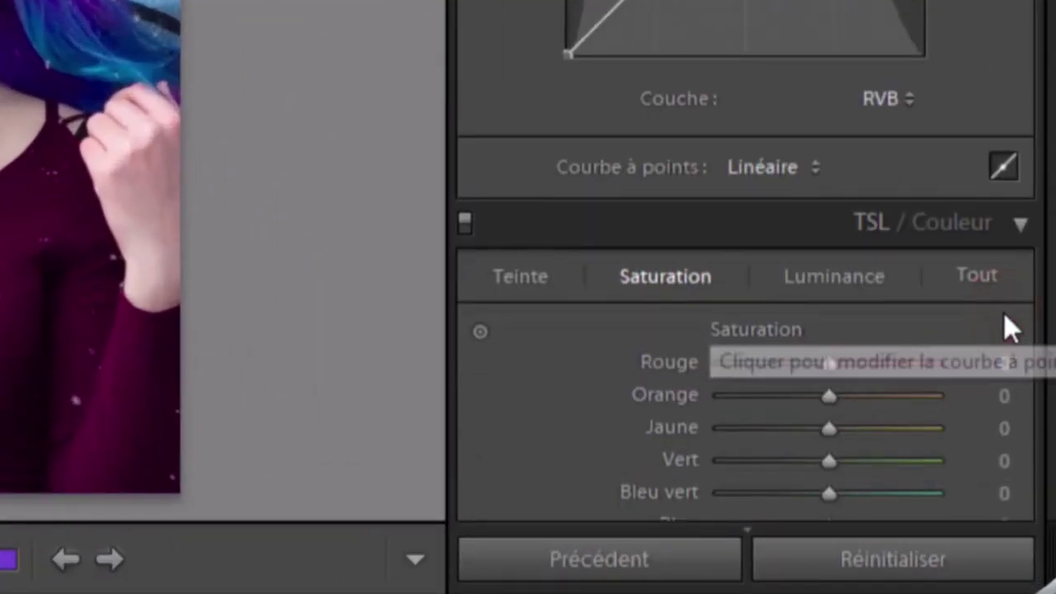
pyautogui.click(880, 100)
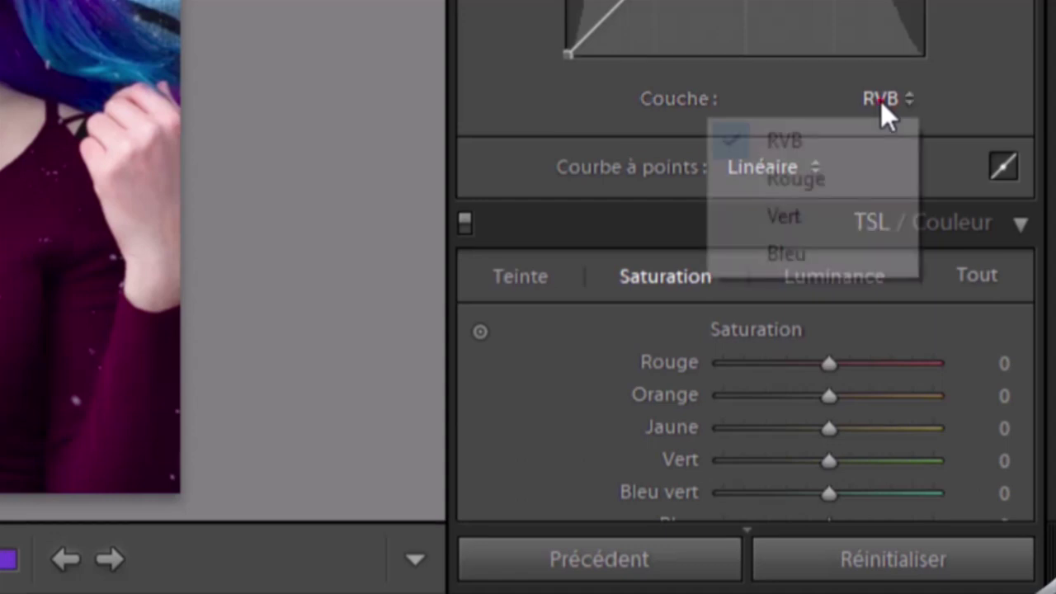
pyautogui.click(856, 250)
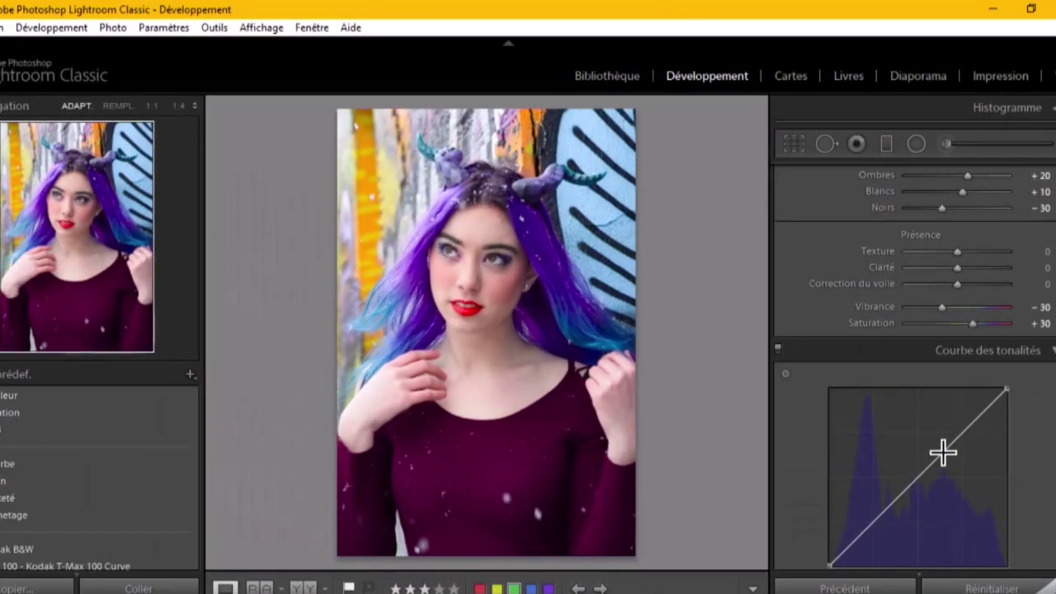
pyautogui.scroll(-3, 806, 459)
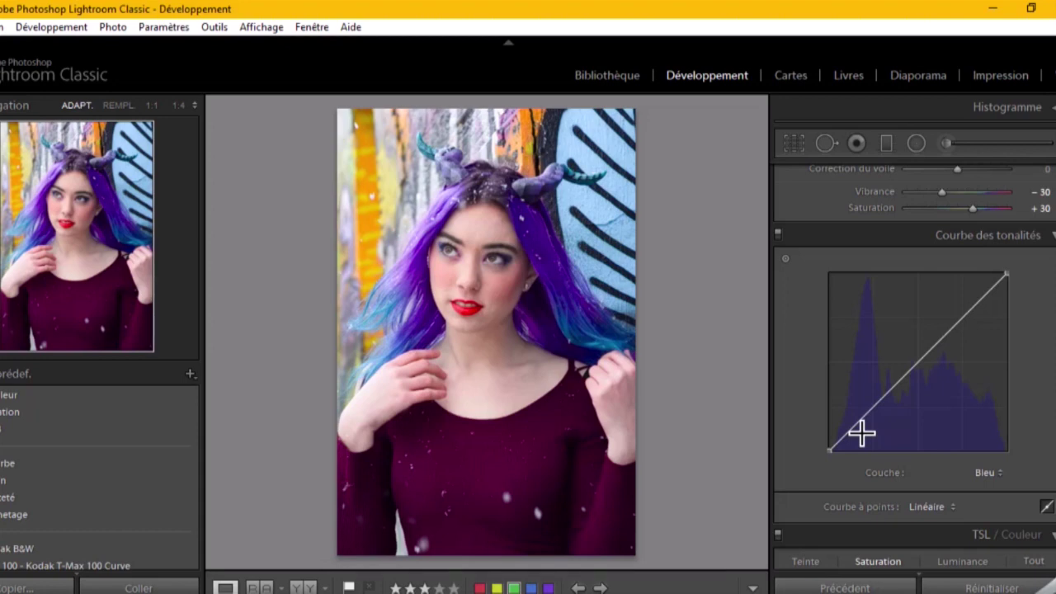
# Step: Lift the blue curve's lower point up and left, and pull its upper point slightly down
pyautogui.click(856, 427)
pyautogui.moveTo(856, 427); pyautogui.dragTo(853, 418)
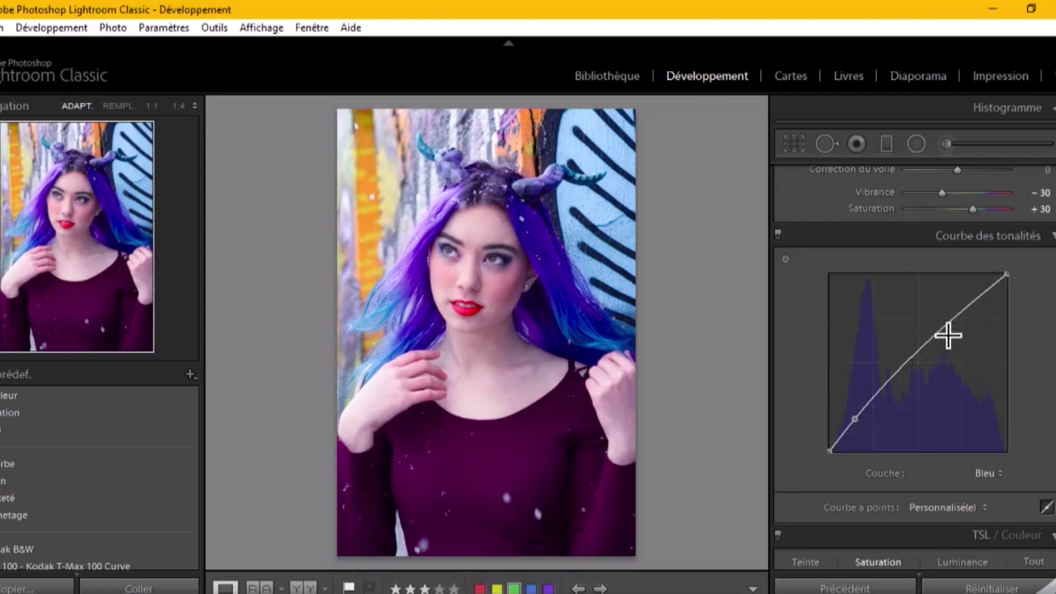
pyautogui.click(943, 332)
pyautogui.moveTo(944, 335); pyautogui.dragTo(947, 341)
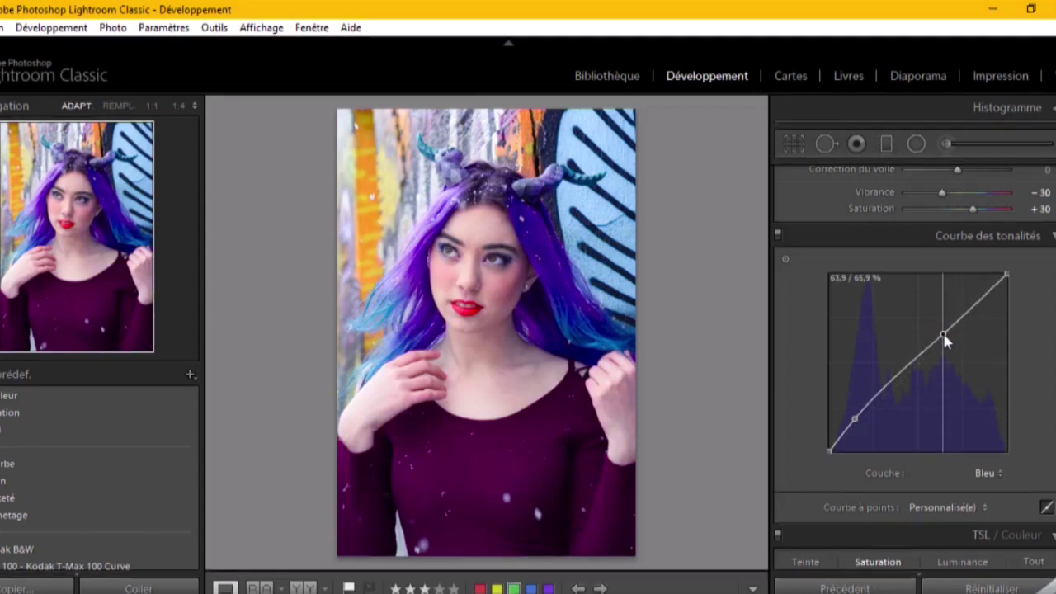
pyautogui.moveTo(947, 341); pyautogui.dragTo(948, 346)
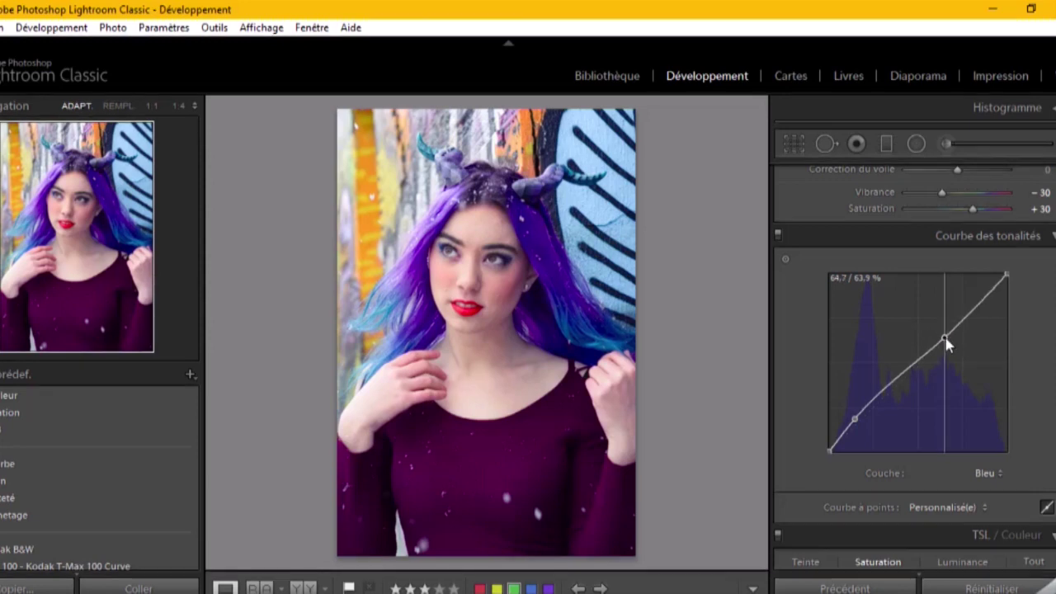
pyautogui.click(856, 419)
pyautogui.moveTo(857, 422); pyautogui.dragTo(850, 417)
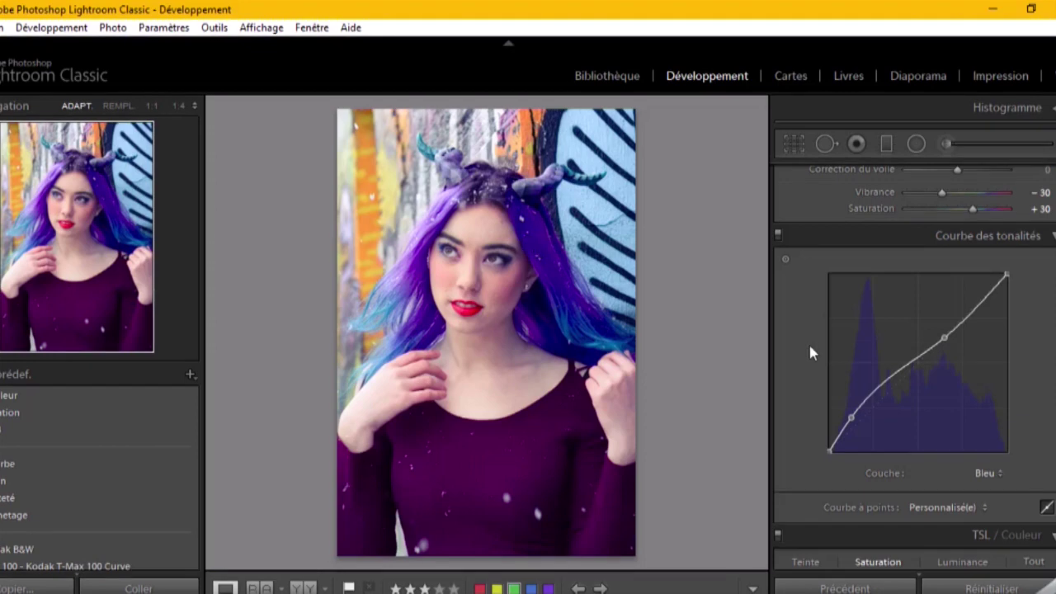
pyautogui.scroll(-5, 809, 346)
# Step: Desaturate the cheek's red and orange tones with the targeted saturation tool
pyautogui.scroll(-5, 809, 353)
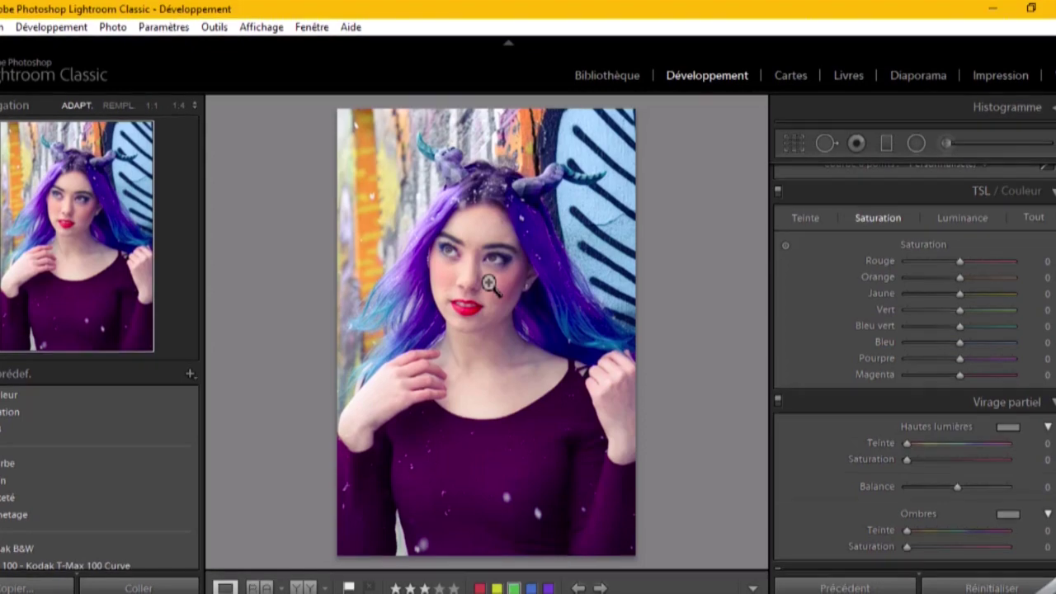
pyautogui.click(489, 284)
pyautogui.click(489, 284)
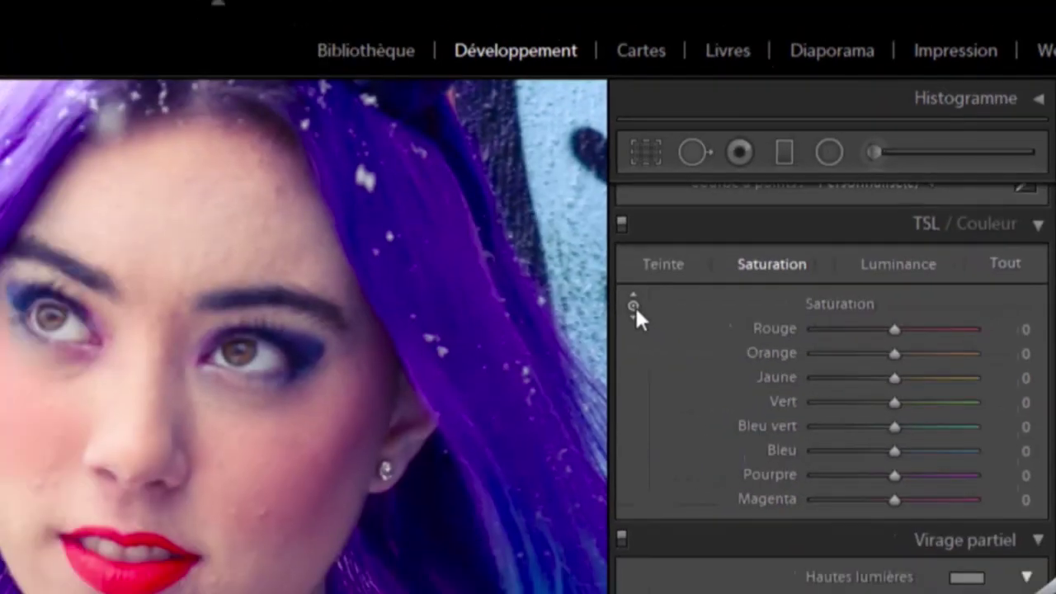
pyautogui.click(635, 307)
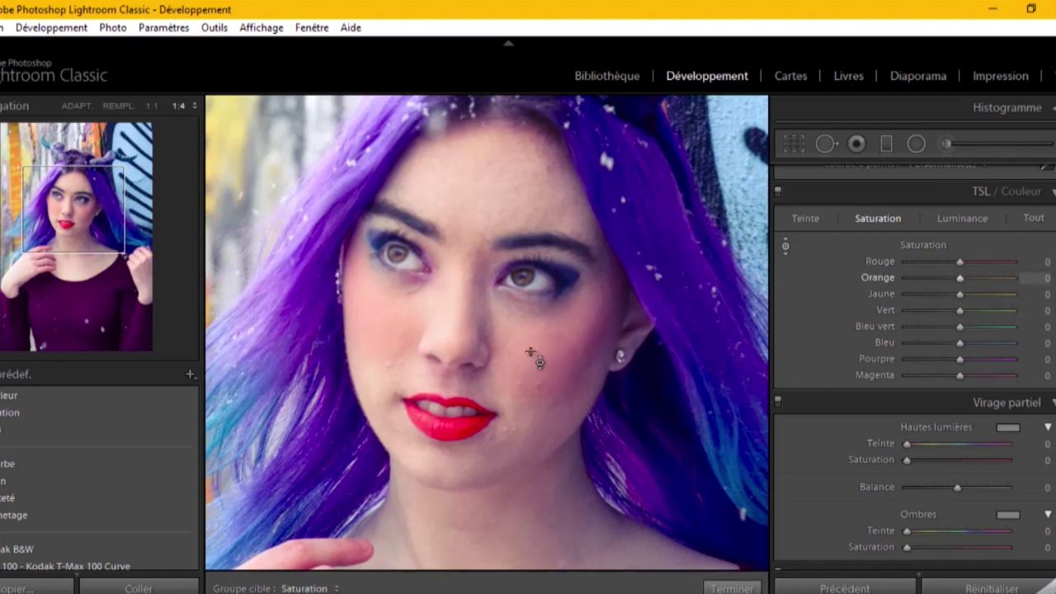
pyautogui.moveTo(535, 356); pyautogui.dragTo(533, 432)
pyautogui.press('Down')
pyautogui.press('Down')
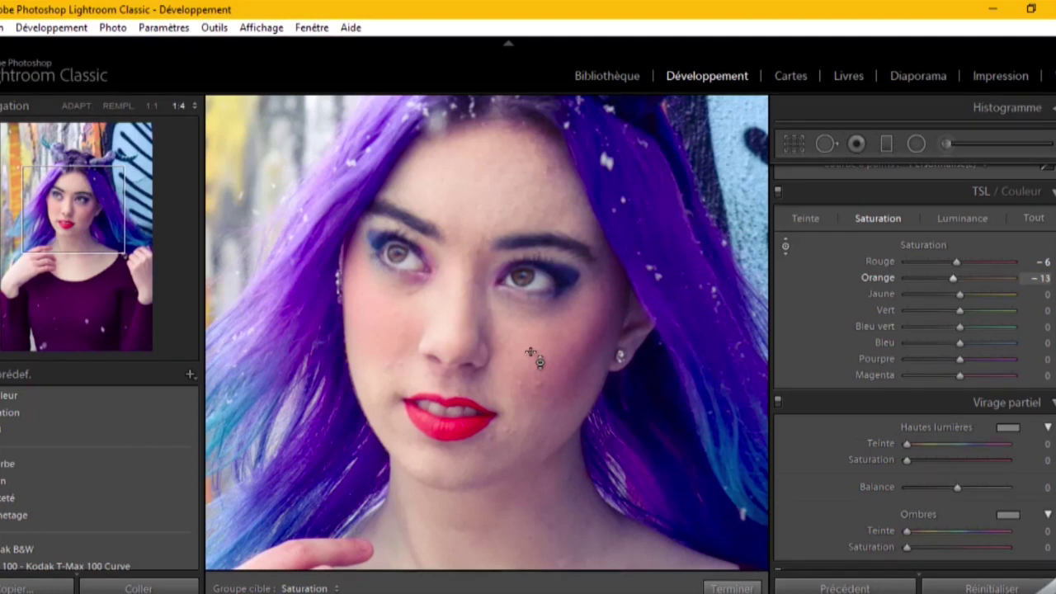
pyautogui.press('Down')
pyautogui.press('Up')
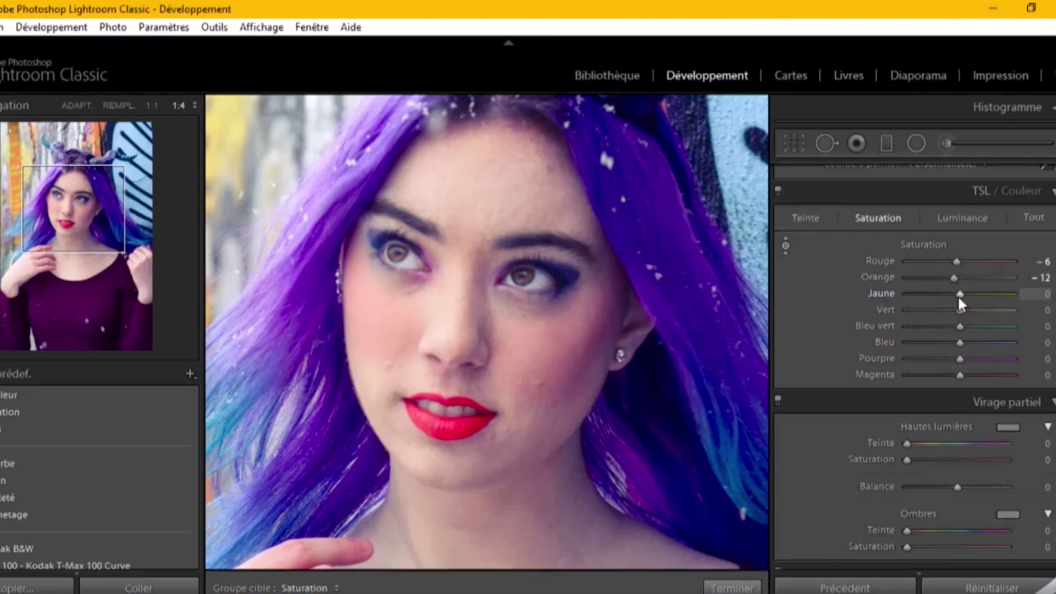
# Step: Reduce yellow saturation to −5 and raise red and orange luminance to +16 and +24
pyautogui.hotkey('shift', 'Down')
pyautogui.hotkey('shift', 'Down')
pyautogui.click(961, 222)
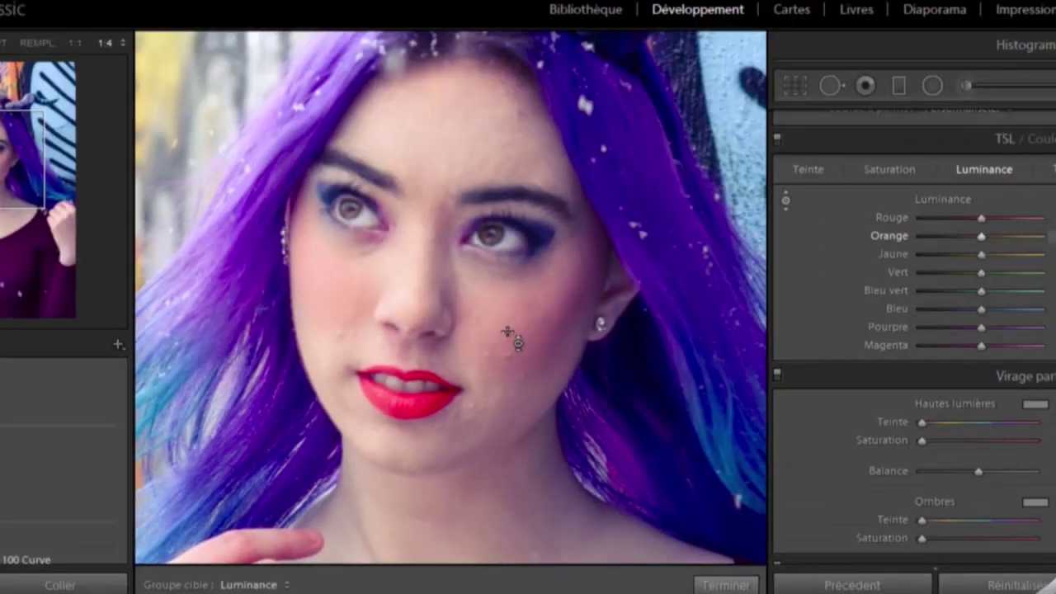
pyautogui.moveTo(537, 370); pyautogui.dragTo(537, 355)
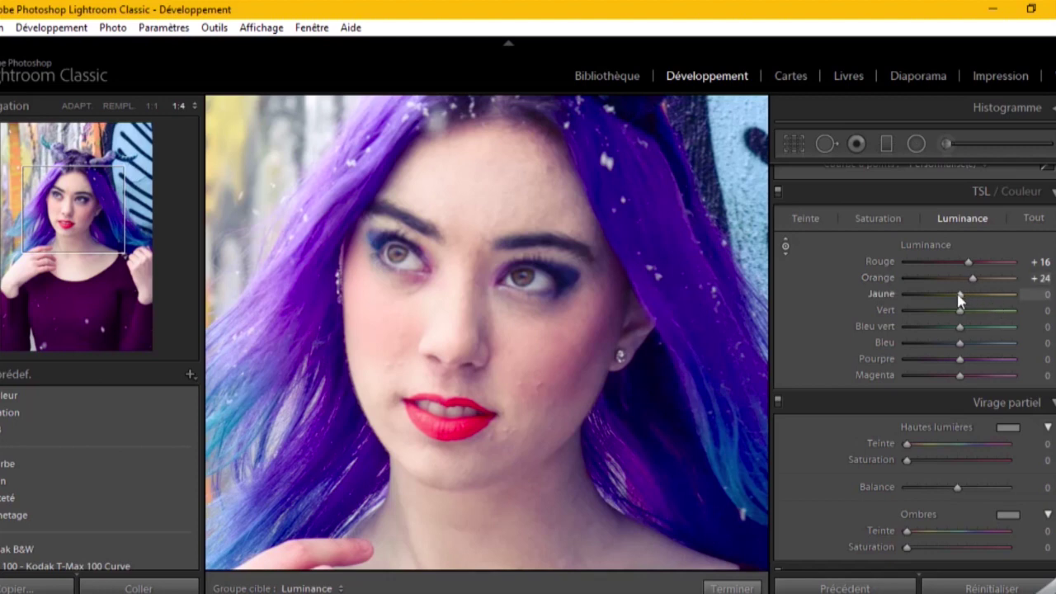
# Step: Raise yellow luminance to +25 and finish the targeted colour adjustment
pyautogui.scroll(3, 960, 299)
pyautogui.scroll(2, 959, 299)
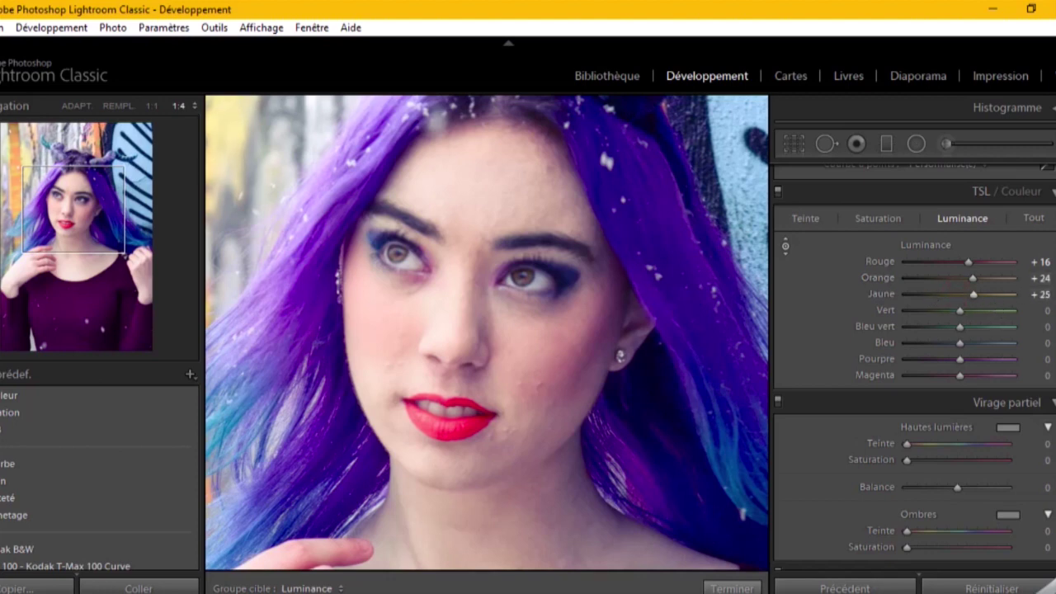
pyautogui.click(731, 588)
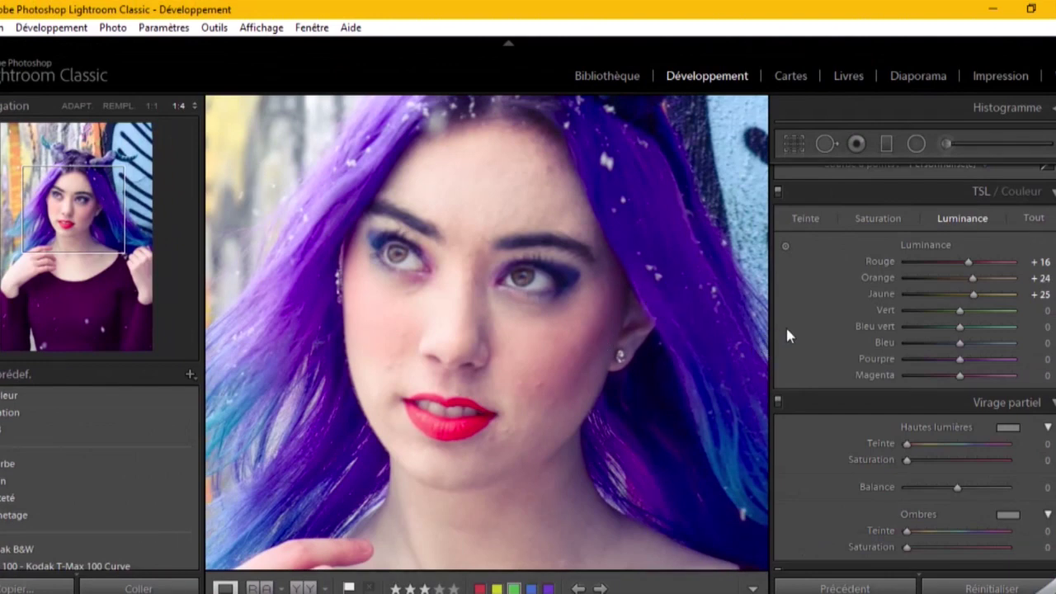
# Step: Lower Highlights from −30 to −60 in the Basic panel
pyautogui.scroll(5, 790, 323)
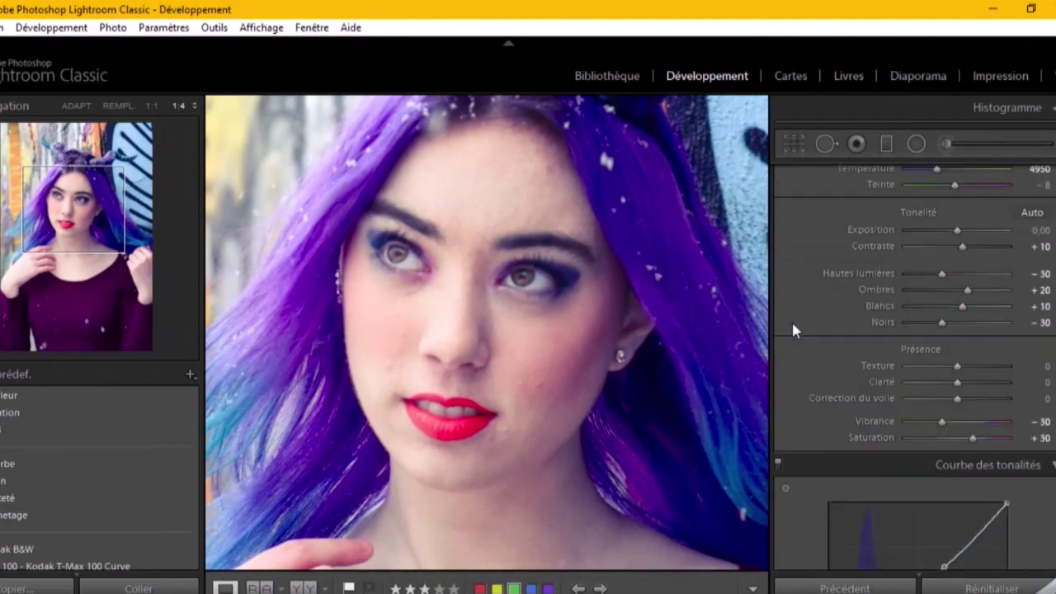
pyautogui.scroll(3, 791, 319)
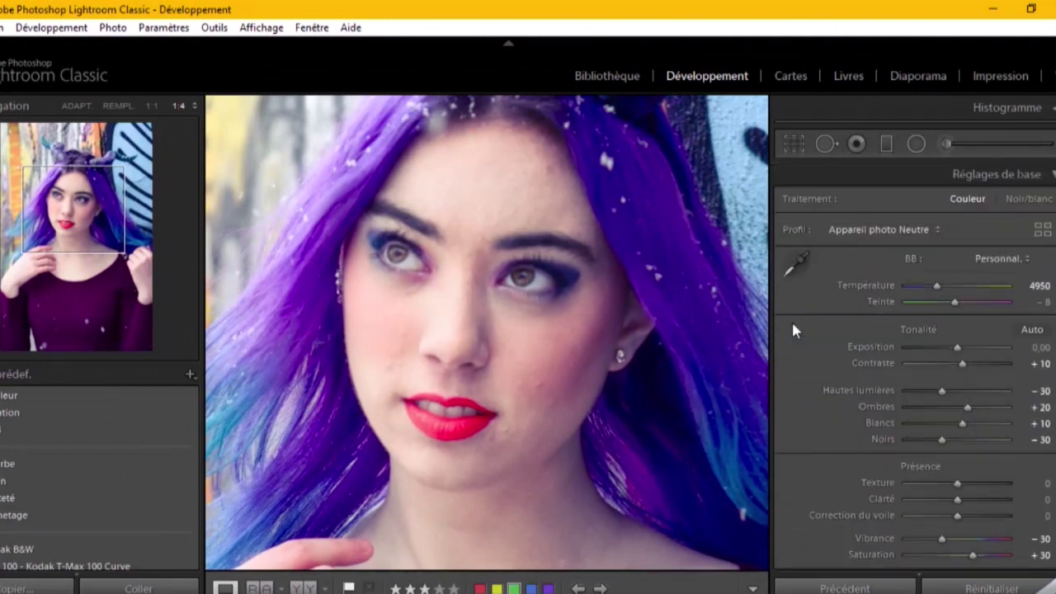
pyautogui.click(941, 390)
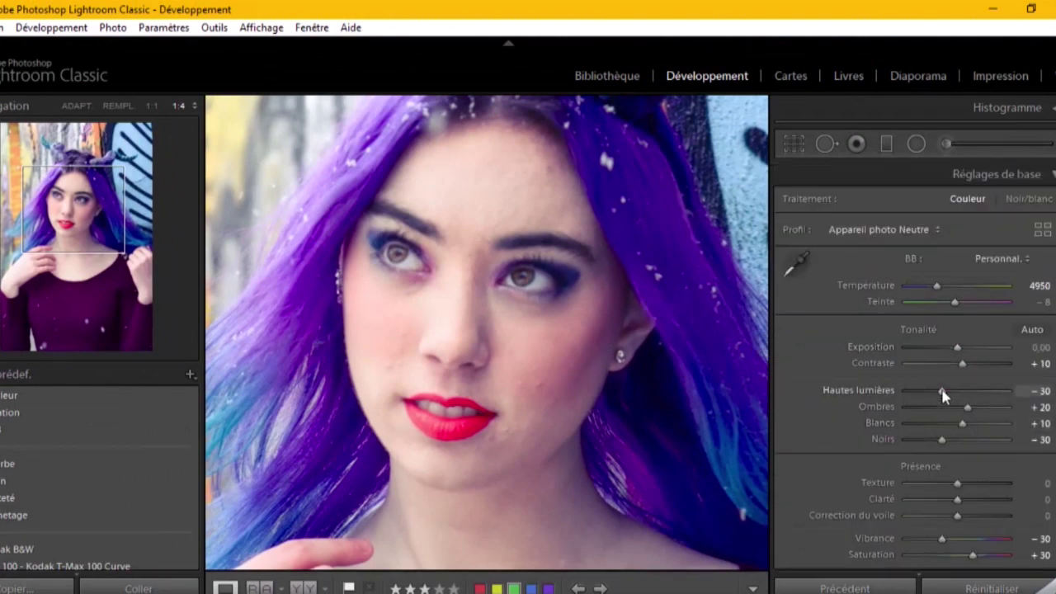
pyautogui.scroll(-5, 944, 392)
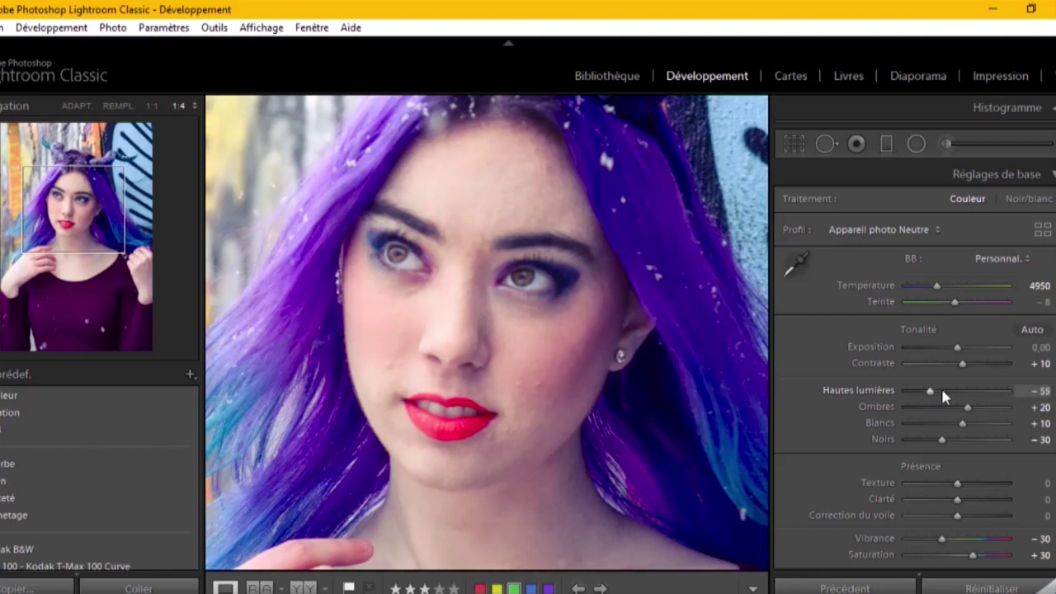
pyautogui.scroll(-1, 943, 395)
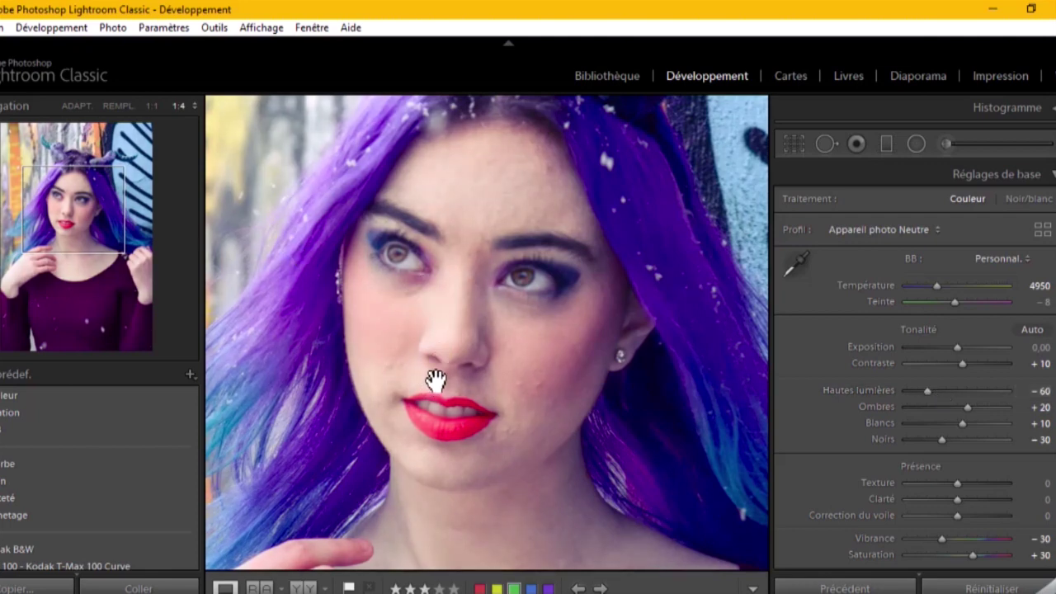
pyautogui.click(442, 329)
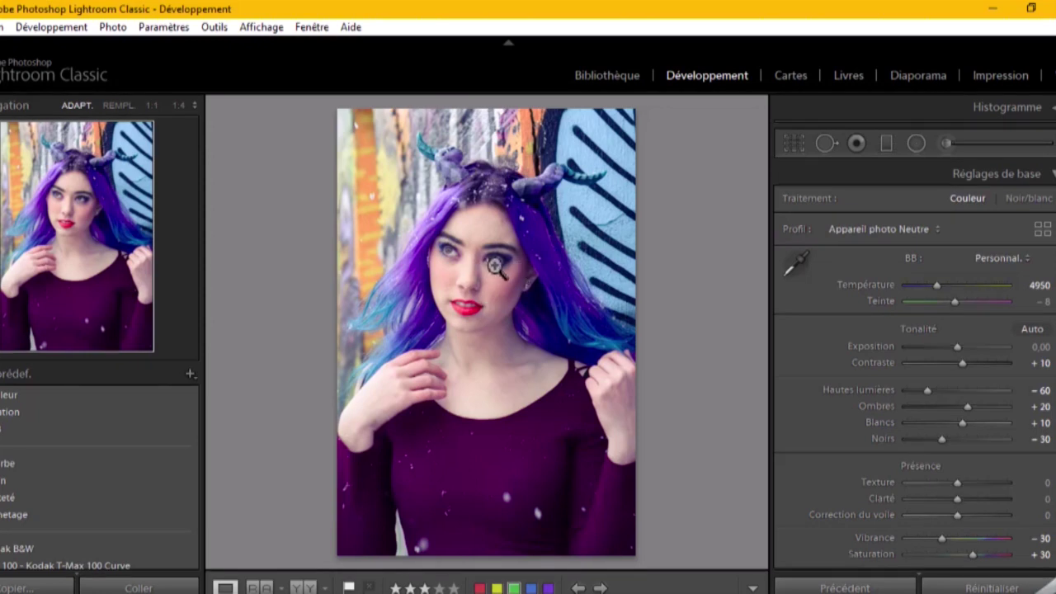
# Step: With the face zoomed in, set Clarity +10, Dehaze +5 and Texture −10
pyautogui.click(495, 266)
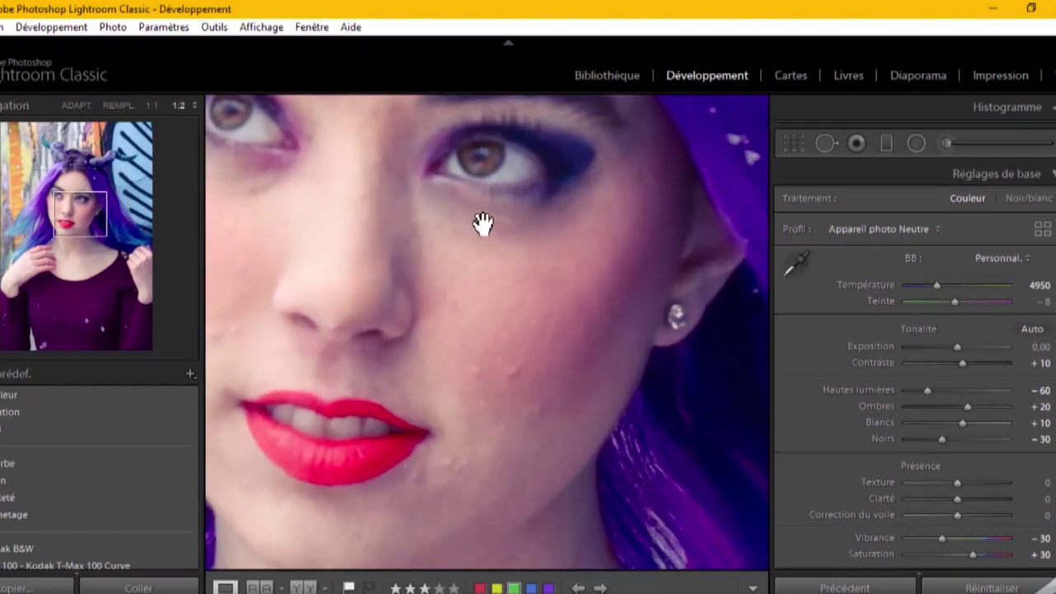
pyautogui.moveTo(481, 223)
pyautogui.mouseDown()
pyautogui.moveTo(537, 264)
pyautogui.moveTo(542, 341)
pyautogui.mouseUp()
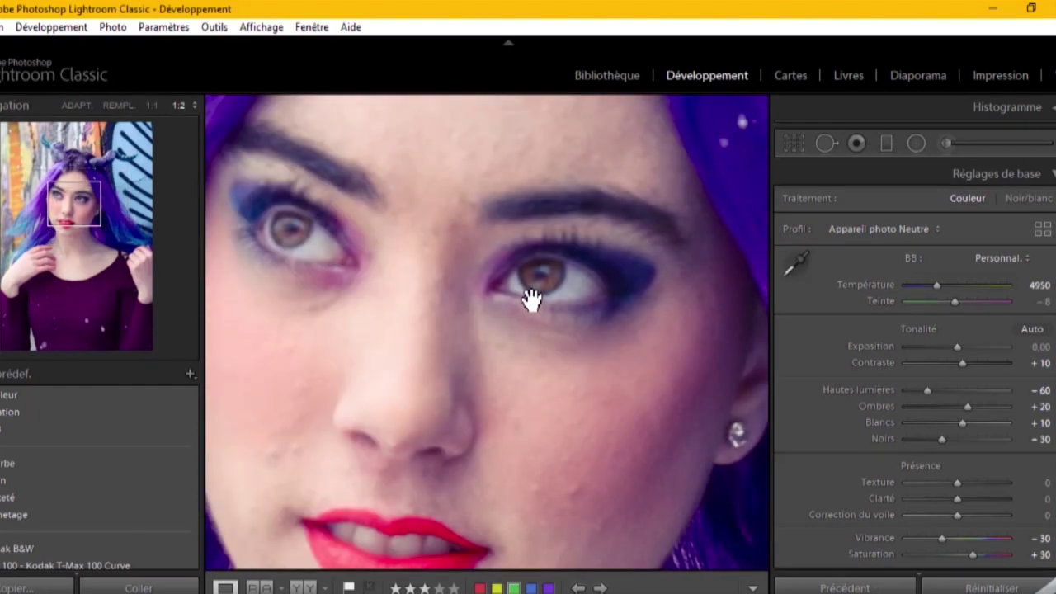
pyautogui.click(958, 501)
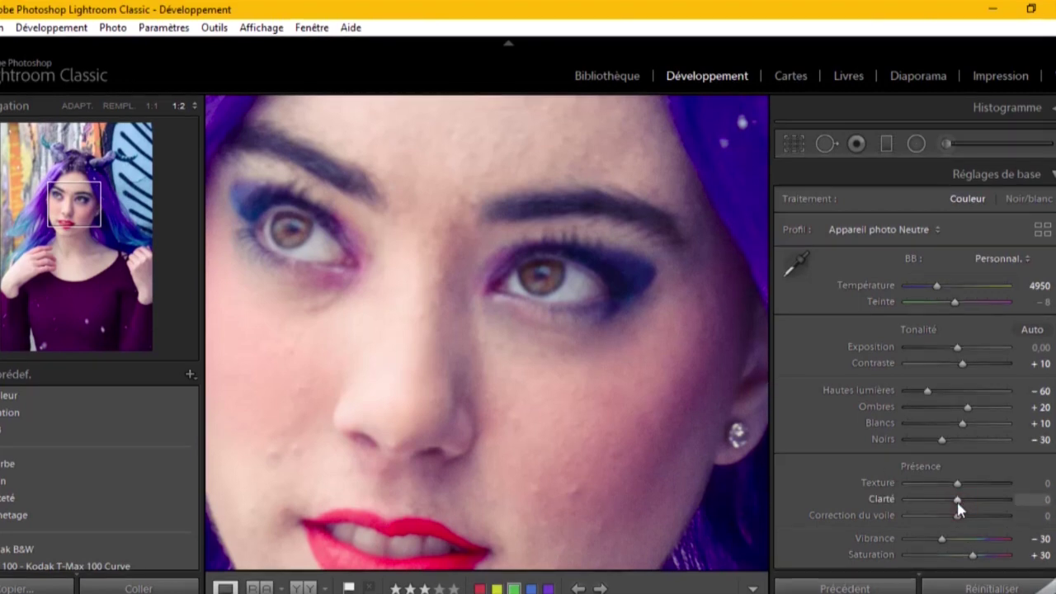
pyautogui.scroll(2, 957, 502)
pyautogui.scroll(-1, 956, 503)
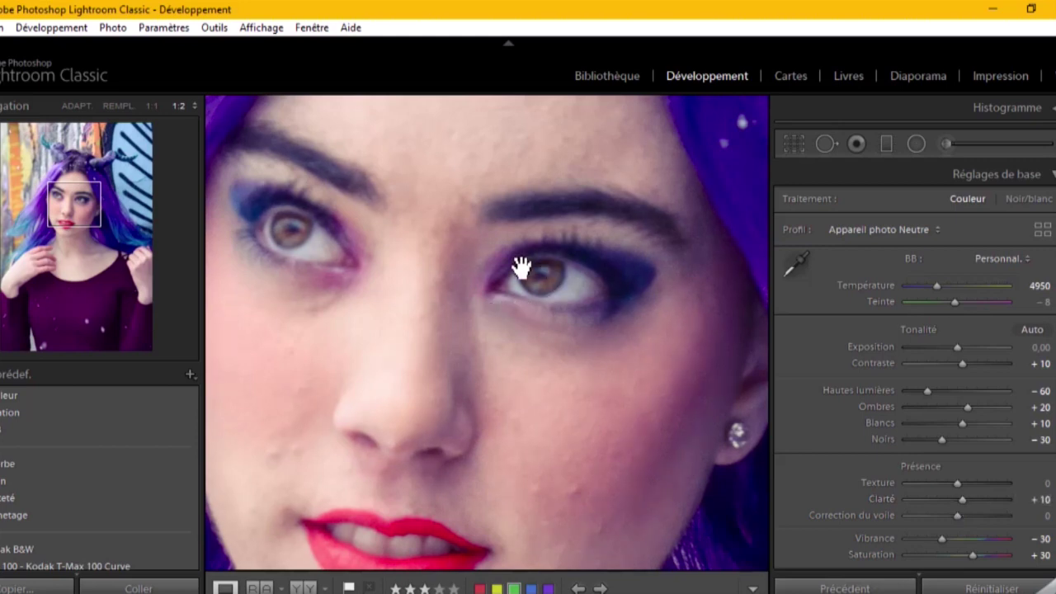
pyautogui.click(957, 515)
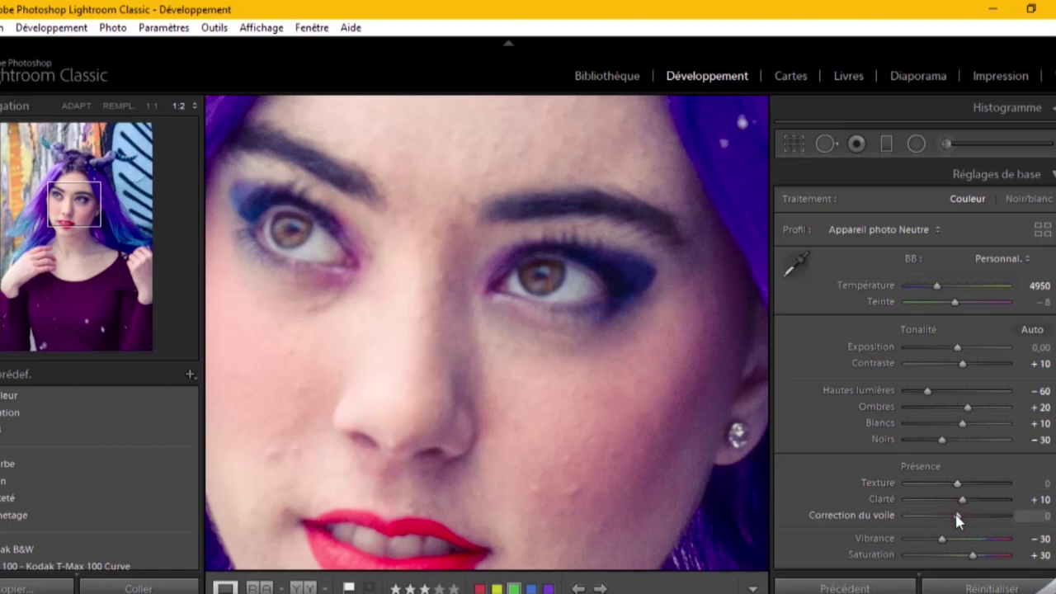
pyautogui.scroll(1, 957, 519)
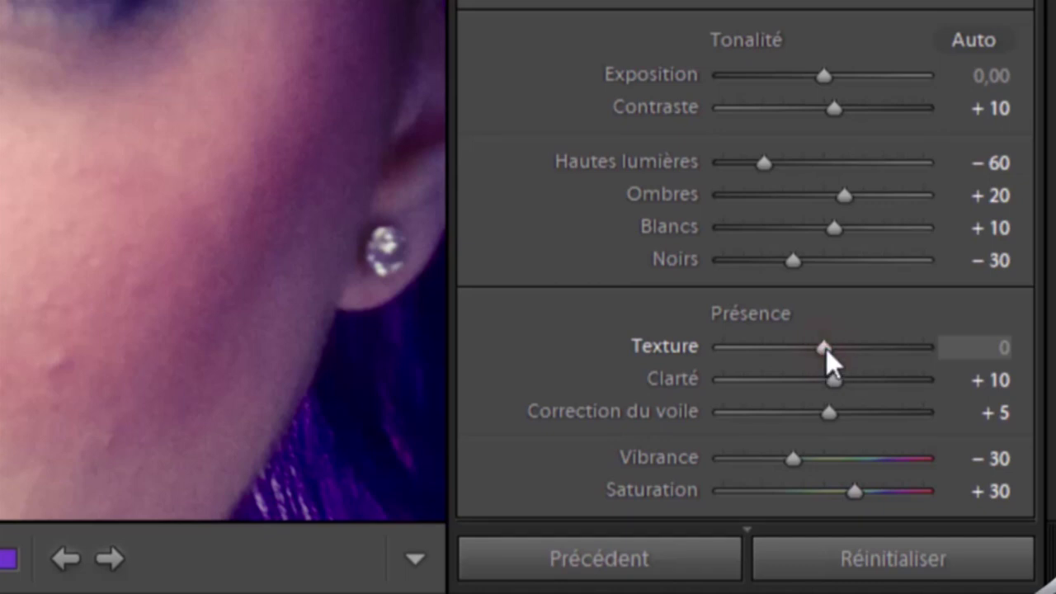
pyautogui.press('Down')
pyautogui.press('Down')
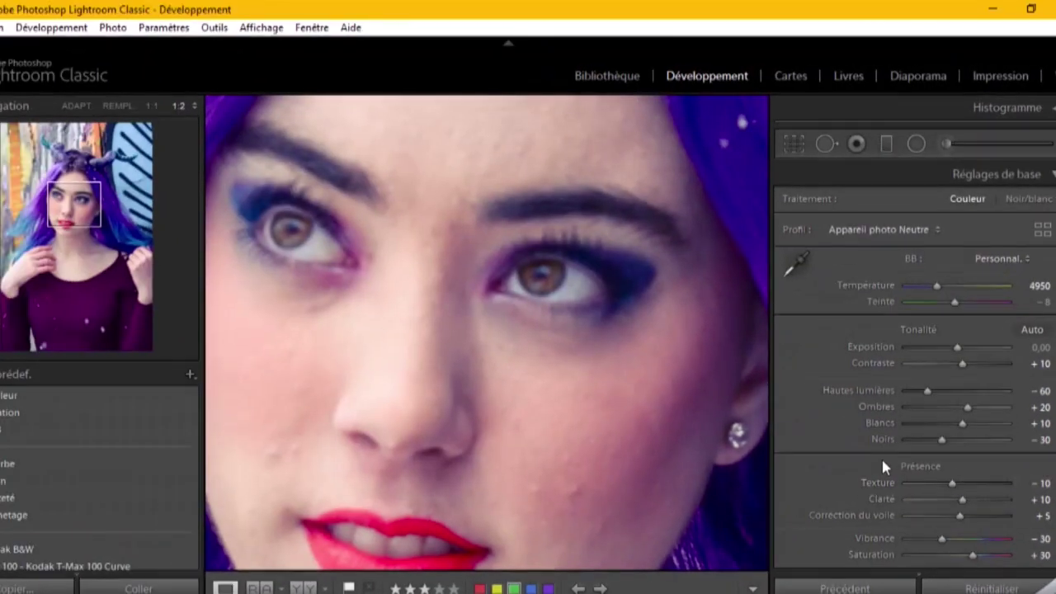
# Step: Bring up the default Detail settings and view the photo at 100% for sharpening
pyautogui.scroll(-3, 833, 407)
pyautogui.scroll(-3, 834, 408)
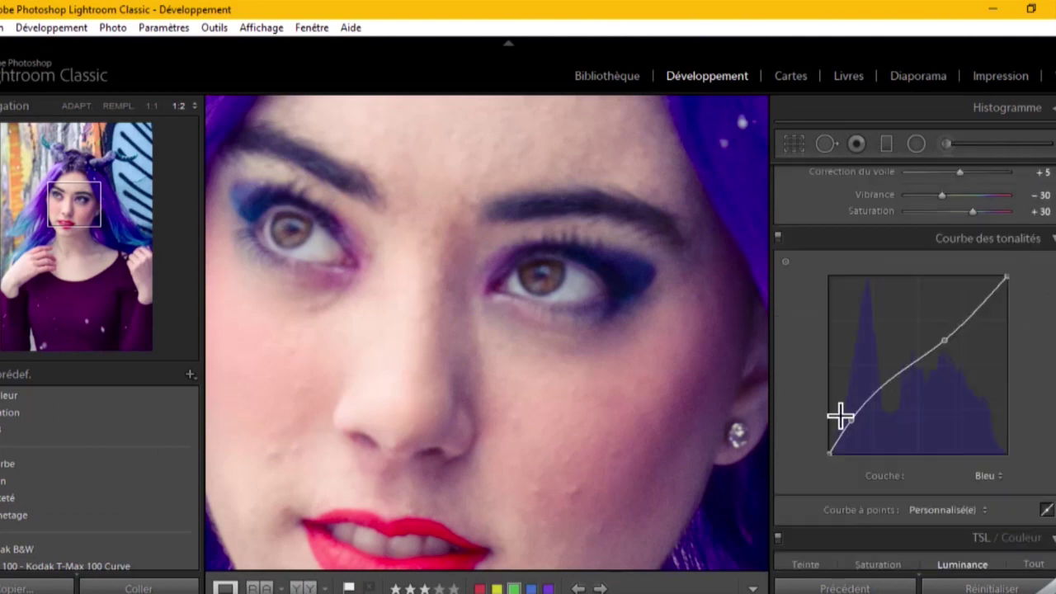
pyautogui.scroll(-3, 834, 407)
pyautogui.scroll(-2, 835, 411)
pyautogui.scroll(-2, 835, 411)
pyautogui.scroll(-4, 835, 411)
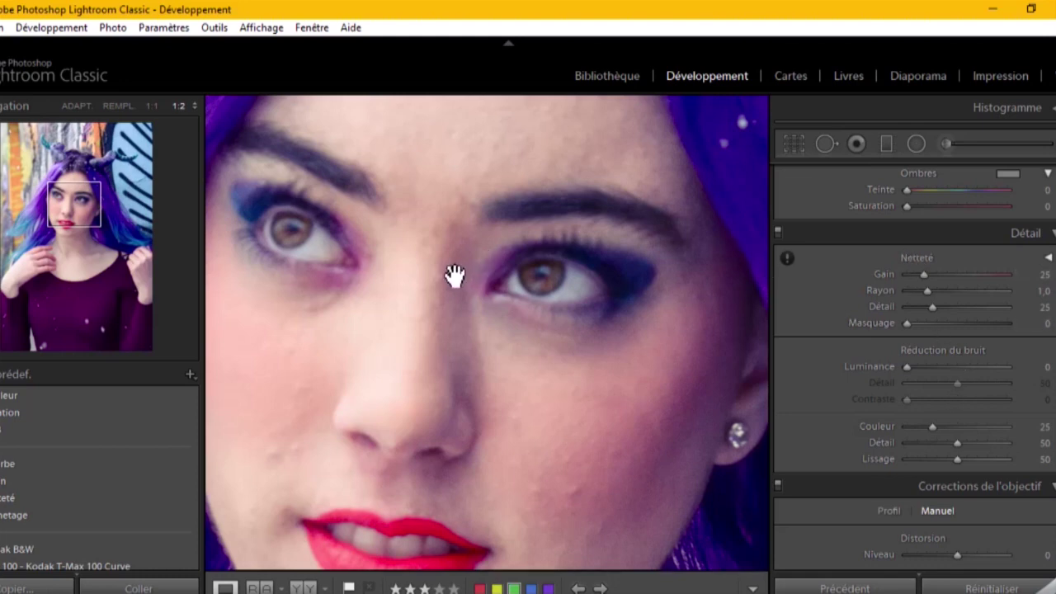
pyautogui.press('i')
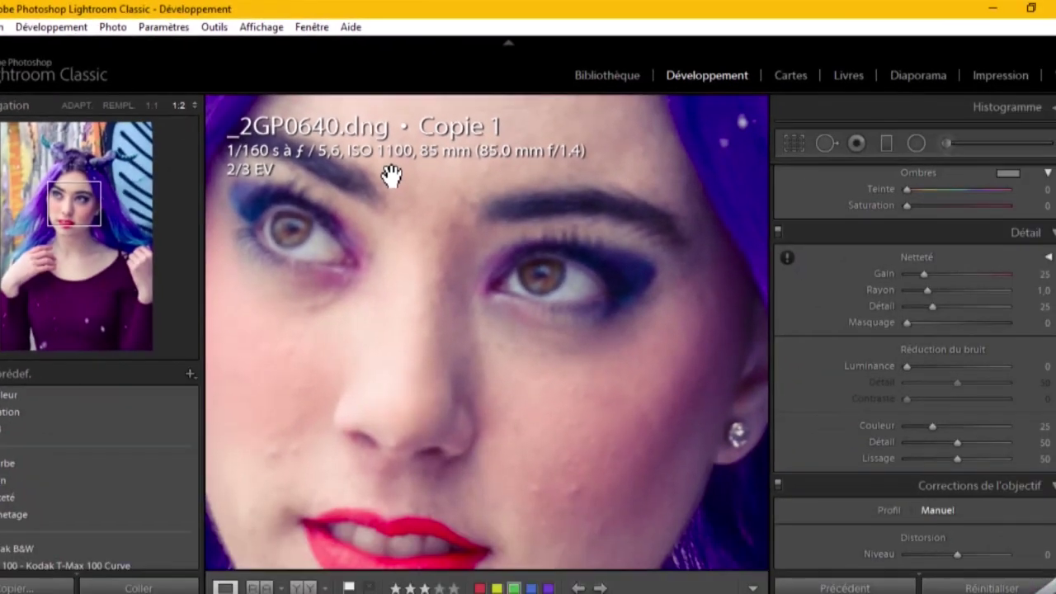
pyautogui.press('i')
pyautogui.press('i')
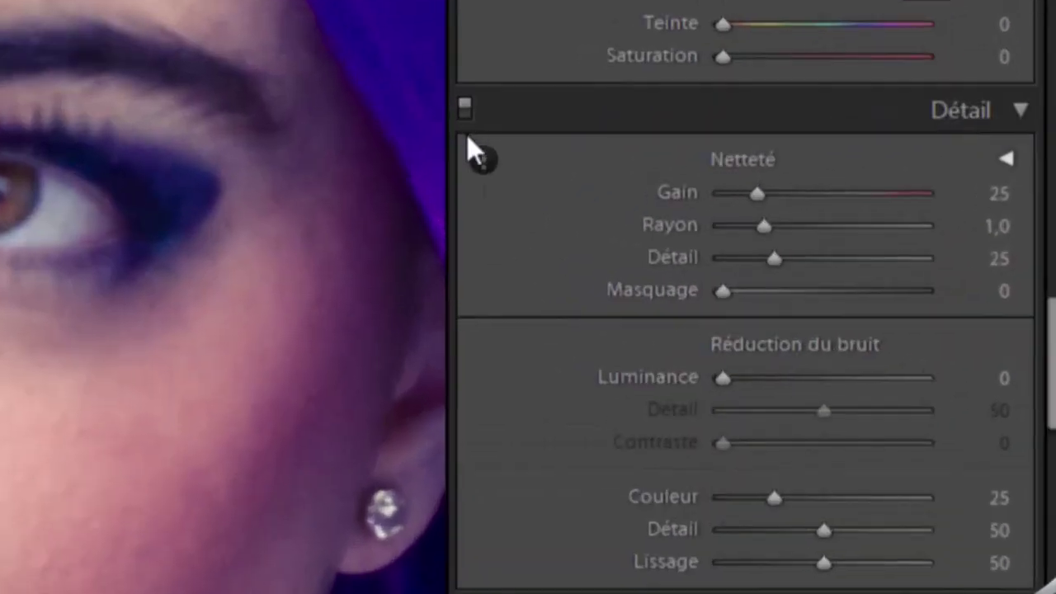
pyautogui.moveTo(787, 257)
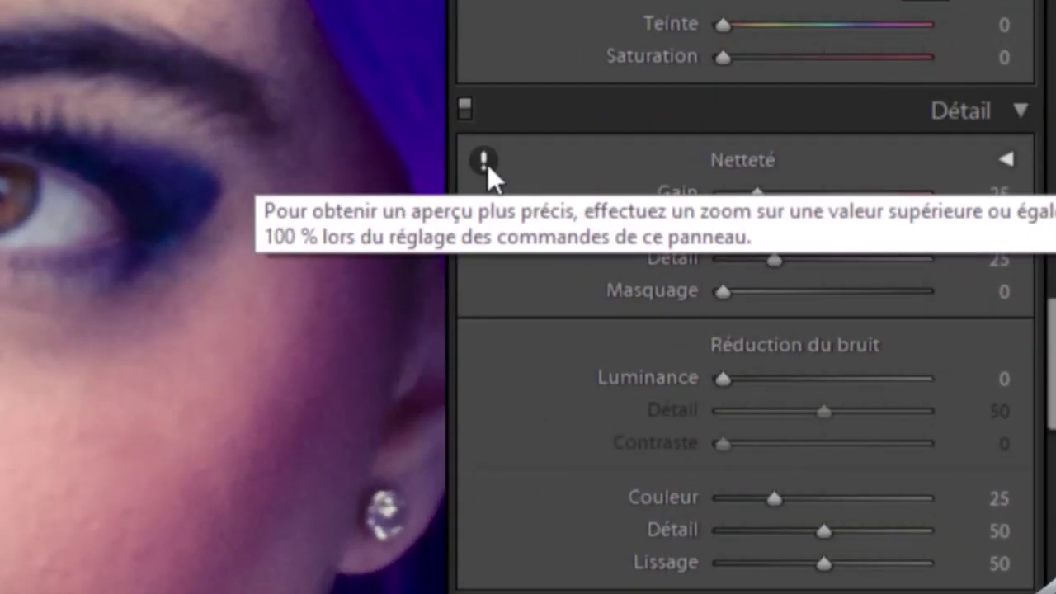
pyautogui.click(490, 159)
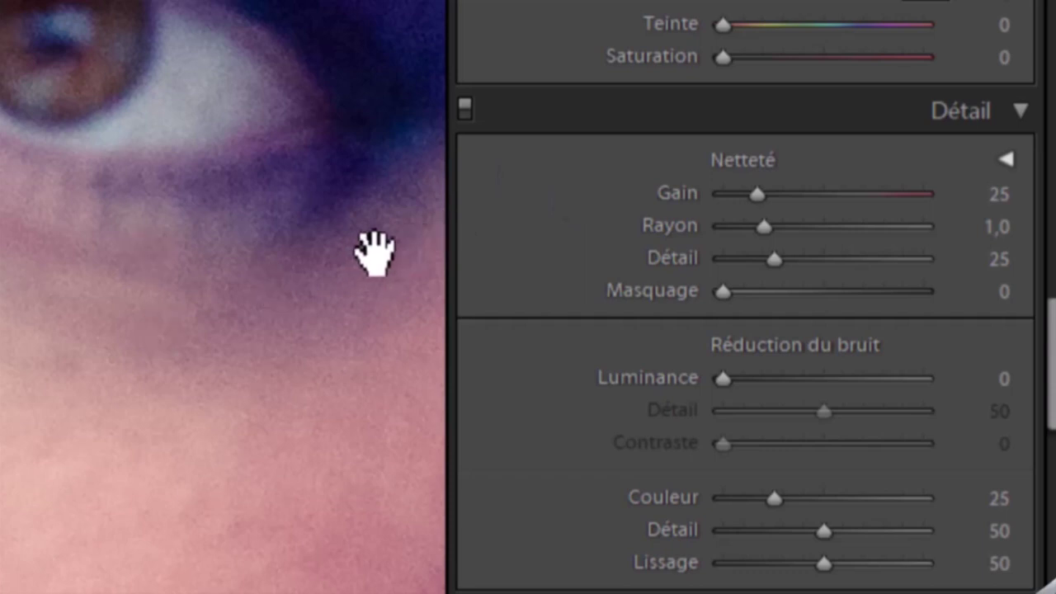
# Step: In the Detail panel, set luminance noise reduction to 34, with Detail 69 and Contrast 52
pyautogui.moveTo(371, 244); pyautogui.dragTo(148, 288)
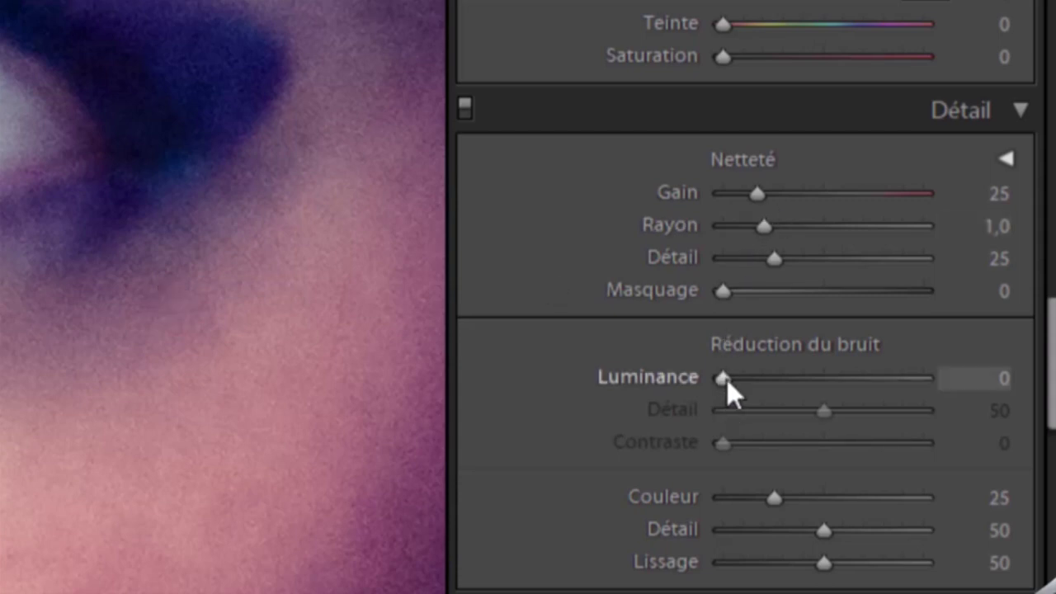
pyautogui.moveTo(727, 380)
pyautogui.mouseDown()
pyautogui.moveTo(842, 387)
pyautogui.moveTo(822, 411)
pyautogui.mouseUp()
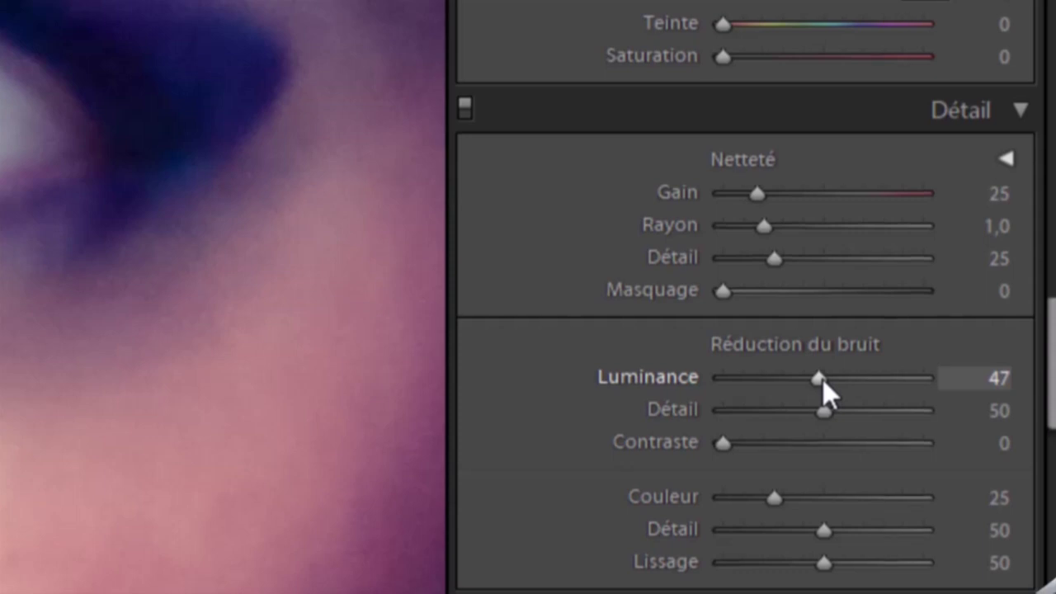
pyautogui.moveTo(823, 380); pyautogui.dragTo(771, 378)
pyautogui.moveTo(774, 378); pyautogui.dragTo(796, 375)
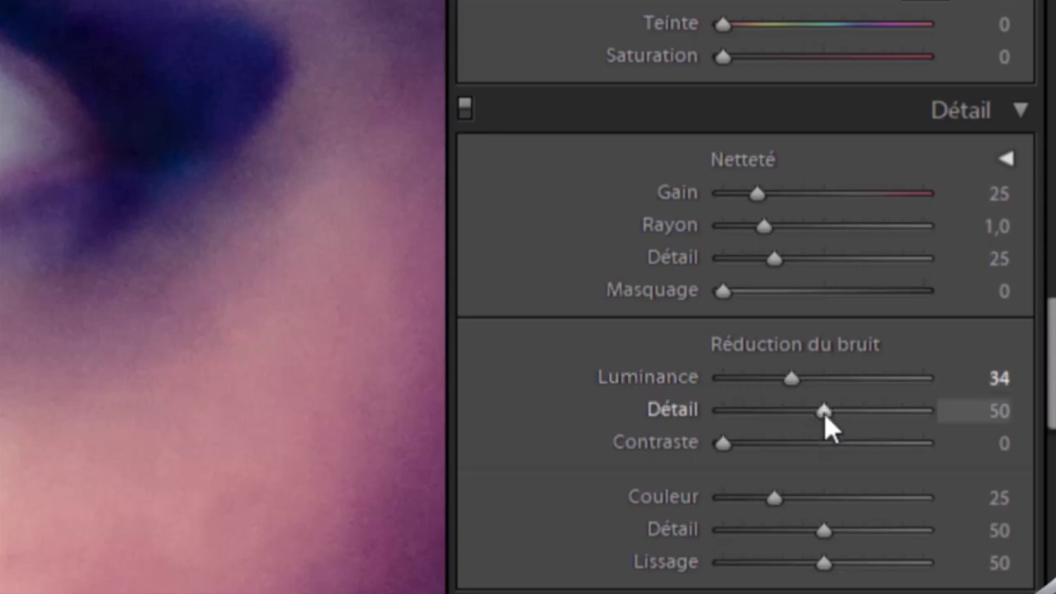
pyautogui.moveTo(825, 414); pyautogui.dragTo(864, 413)
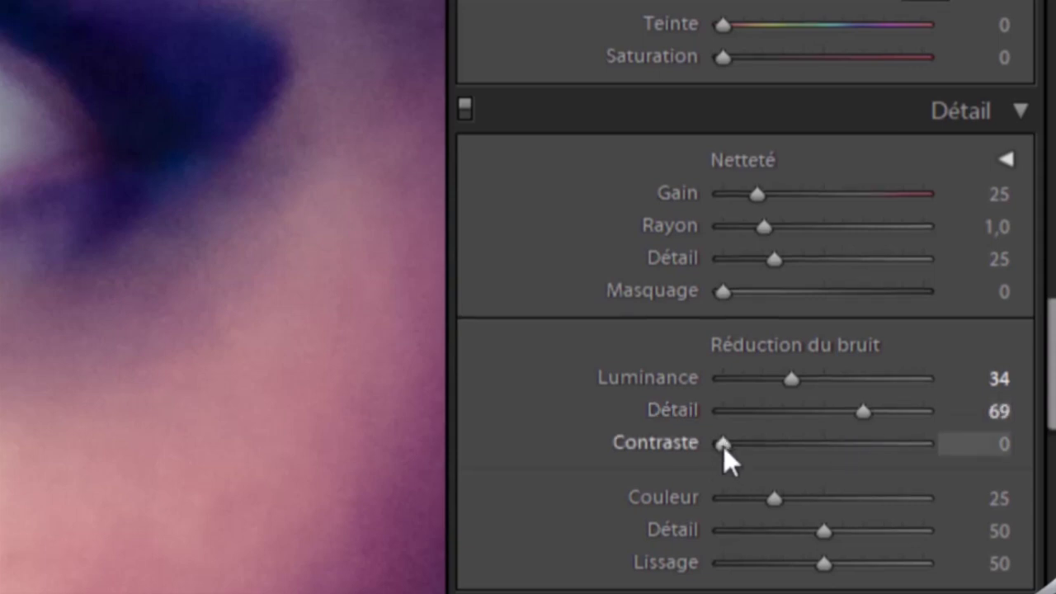
pyautogui.moveTo(723, 446); pyautogui.dragTo(830, 447)
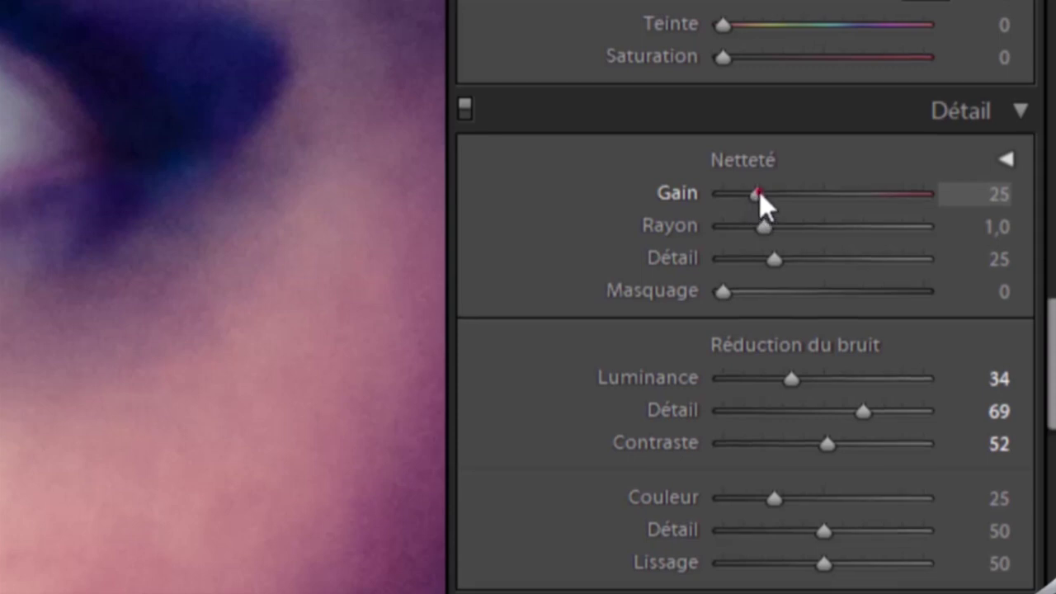
# Step: Set sharpening to Amount 79, Radius 2.0, Detail 66 and Masking 69, previewing masks with Alt
pyautogui.moveTo(759, 194); pyautogui.dragTo(833, 209)
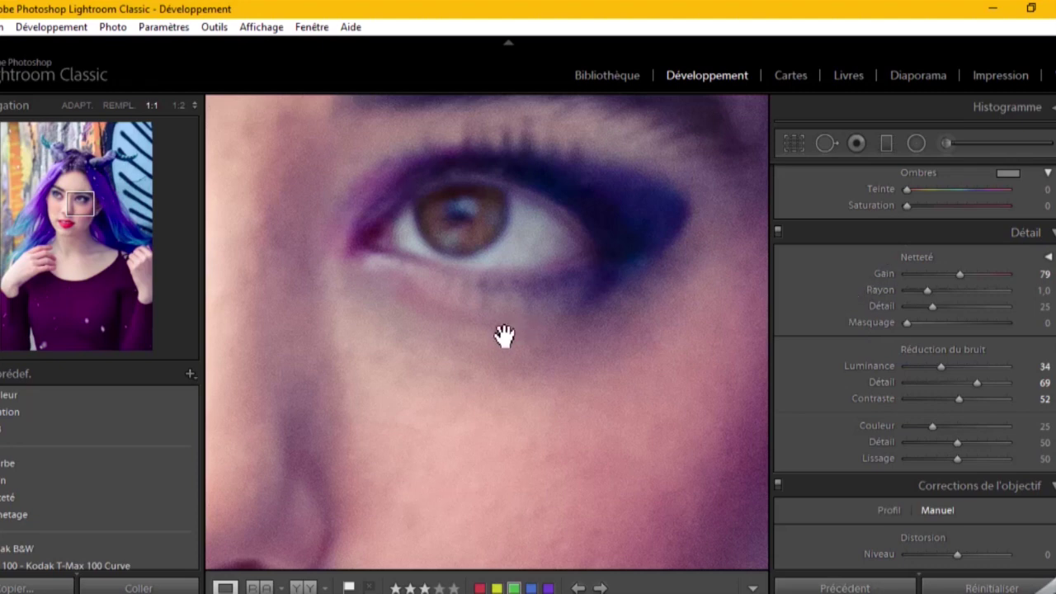
pyautogui.hotkey('ctrl', '-')
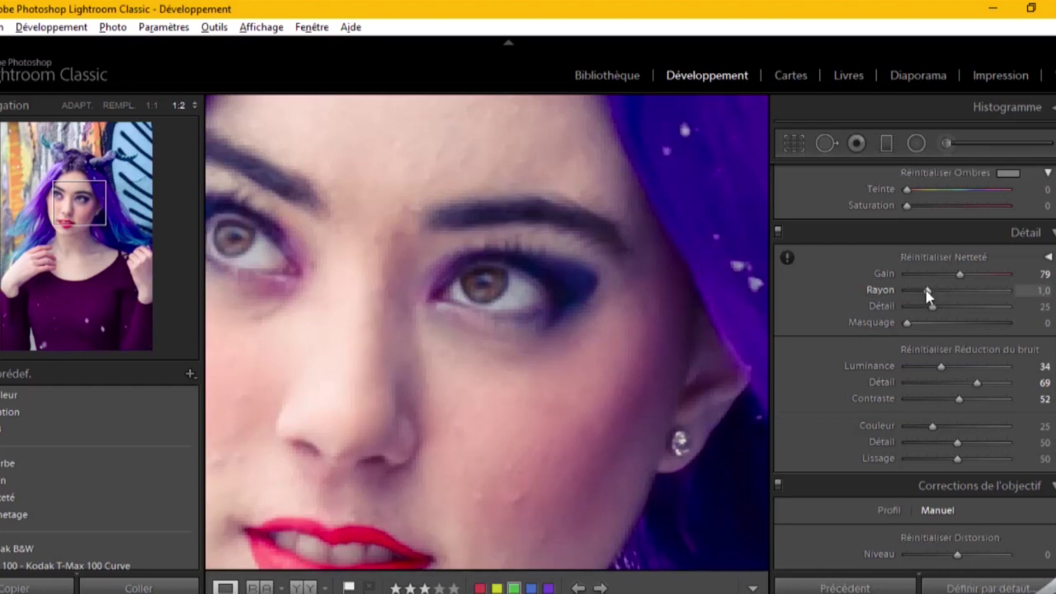
pyautogui.keyDown('alt'); pyautogui.click(928, 294); pyautogui.keyUp('alt')
pyautogui.moveTo(928, 294); pyautogui.dragTo(966, 298)
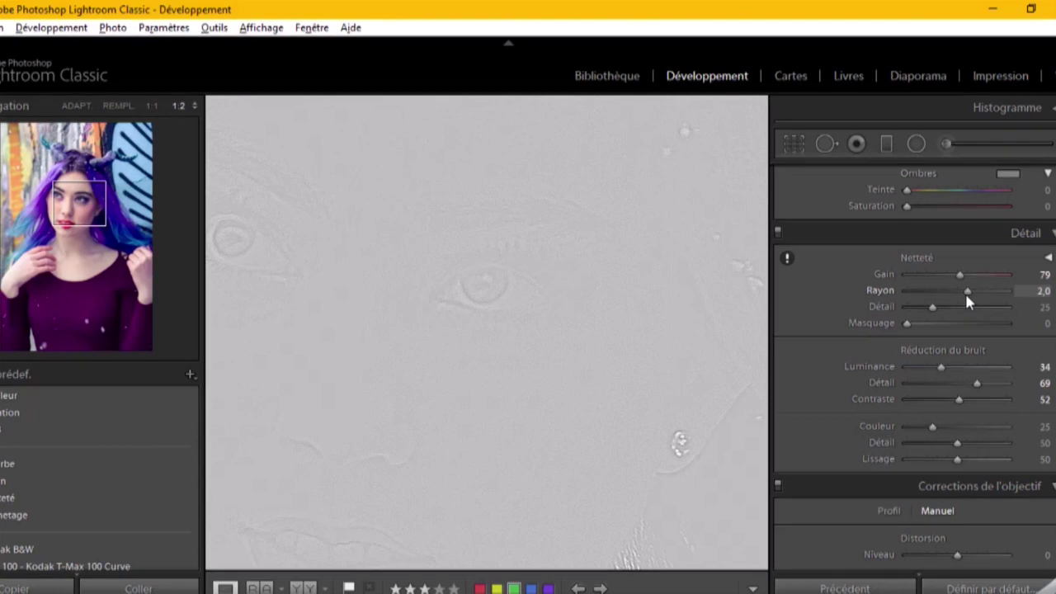
pyautogui.moveTo(965, 292); pyautogui.dragTo(957, 296)
pyautogui.press('alt')
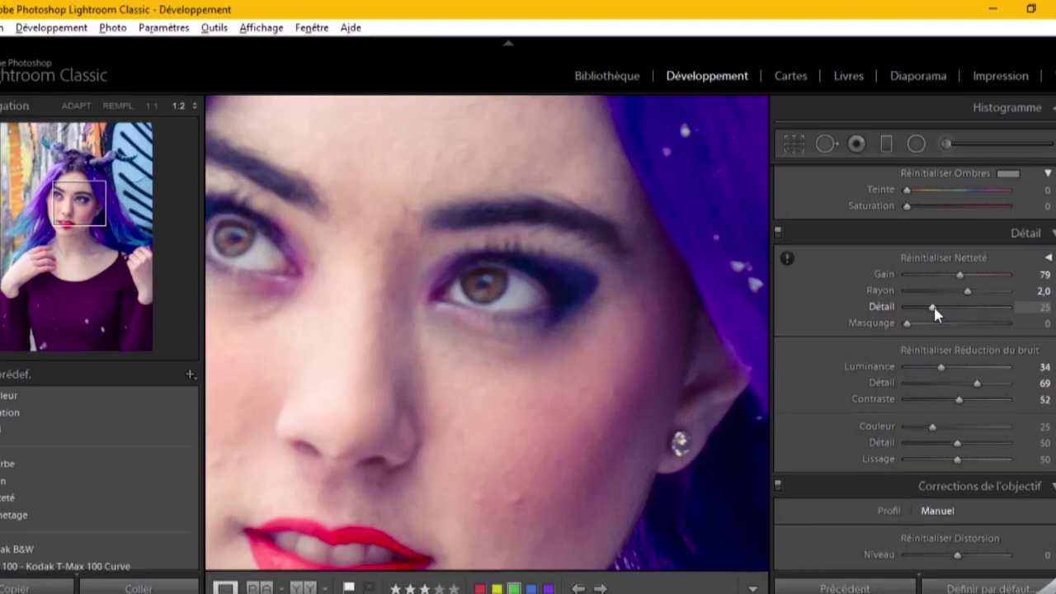
pyautogui.moveTo(933, 309); pyautogui.dragTo(968, 306)
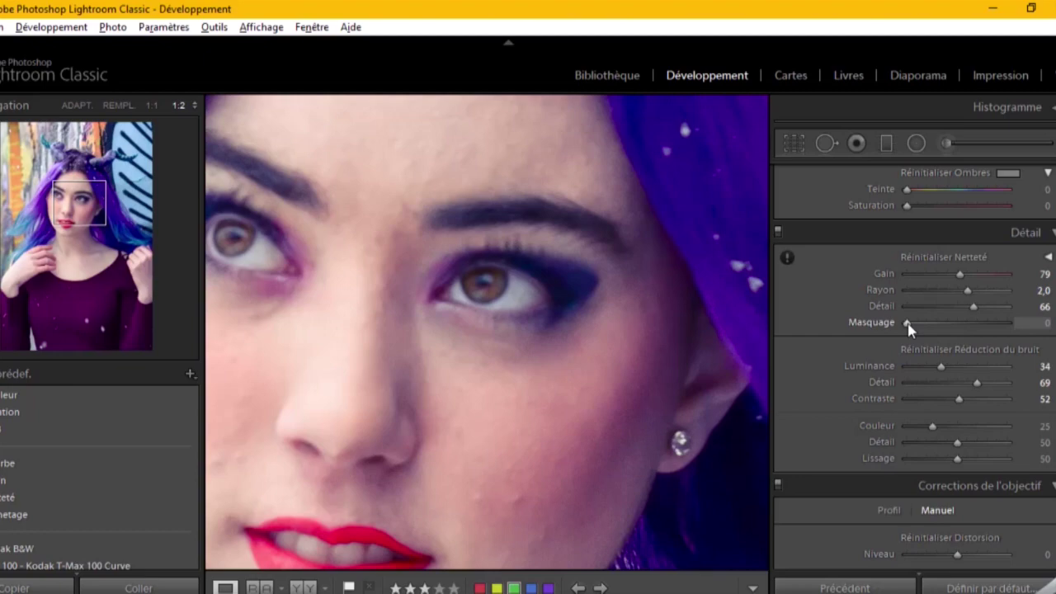
pyautogui.moveTo(908, 323); pyautogui.dragTo(978, 328)
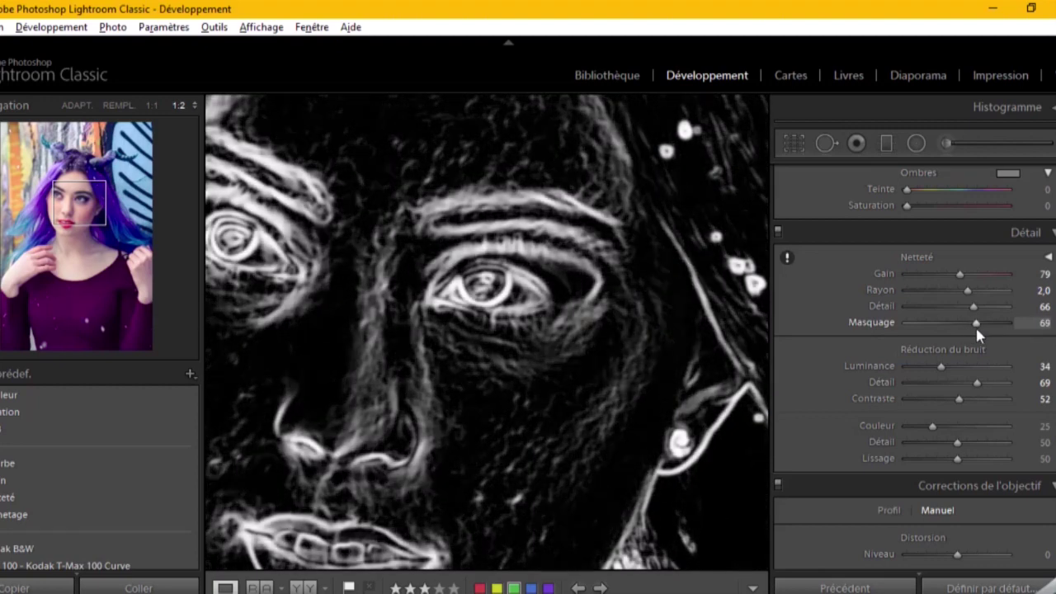
pyautogui.hotkey('ctrl', '-')
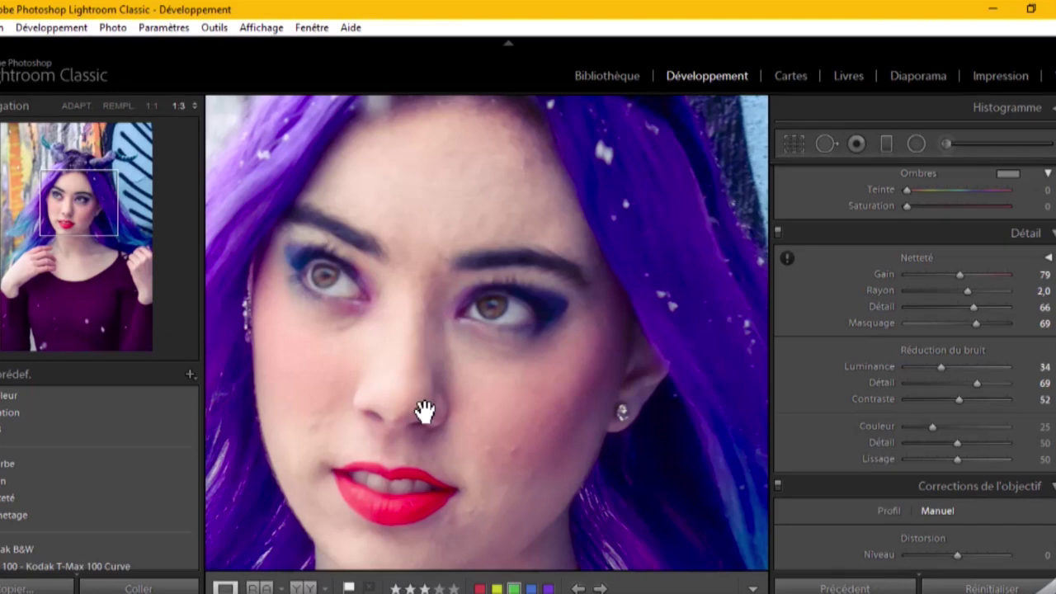
# Step: Zoom to 1:1 on the eye
pyautogui.hotkey('ctrl', '-')
pyautogui.hotkey('ctrl', '-')
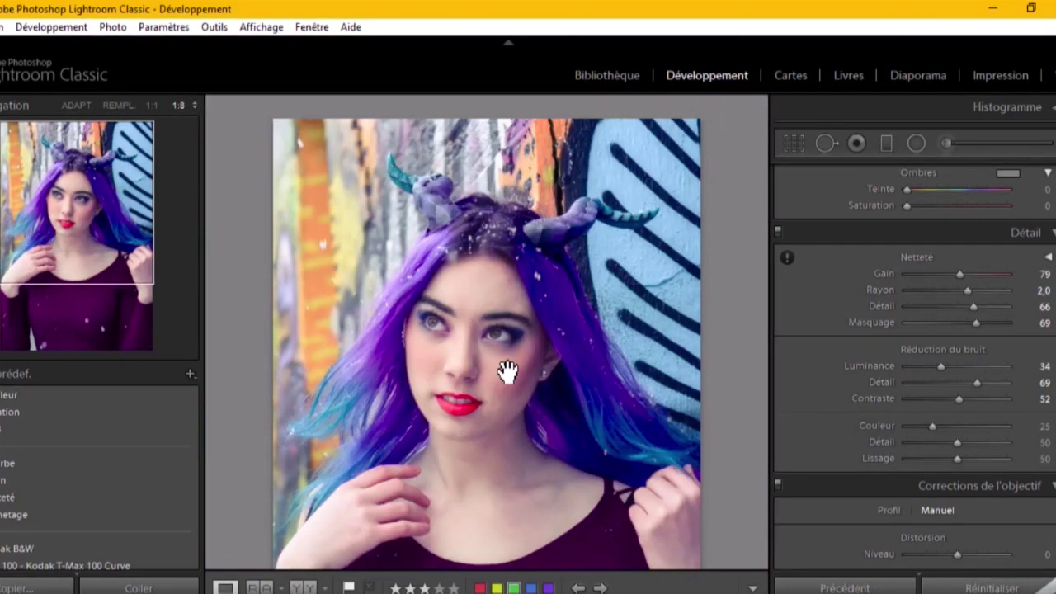
pyautogui.hotkey('ctrl', '+')
pyautogui.hotkey('ctrl', '+')
pyautogui.click(503, 343)
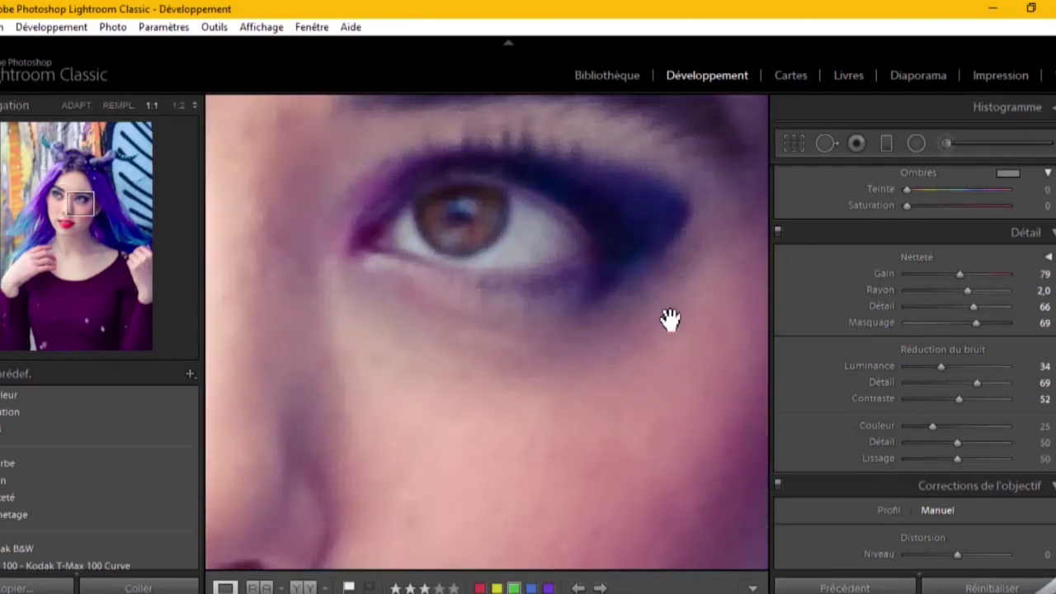
# Step: Select the Adjustment Brush with the Blanchissement des dents preset and Auto Mask enabled
pyautogui.click(946, 145)
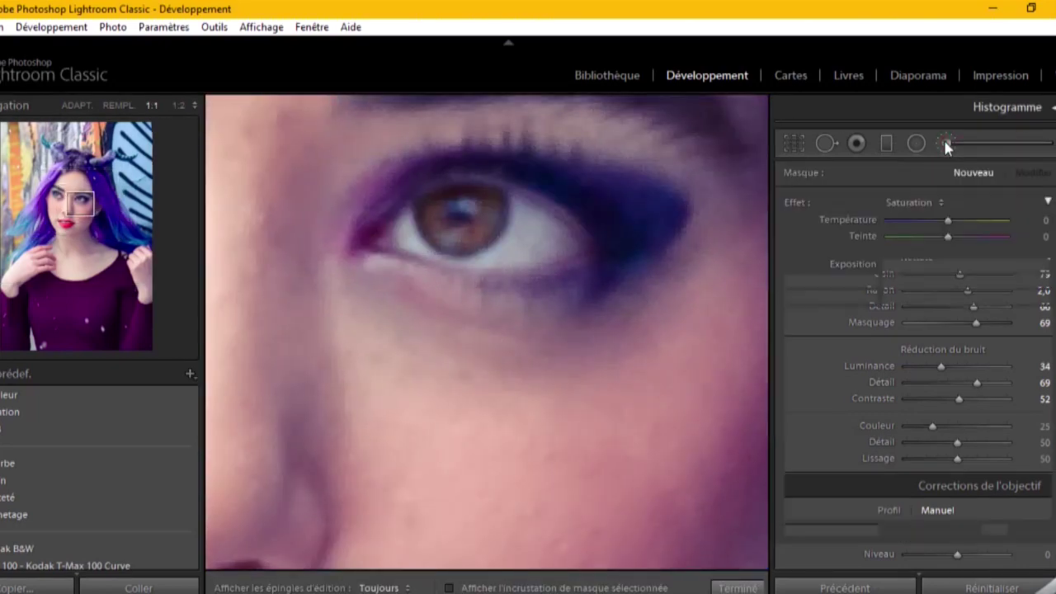
pyautogui.click(916, 205)
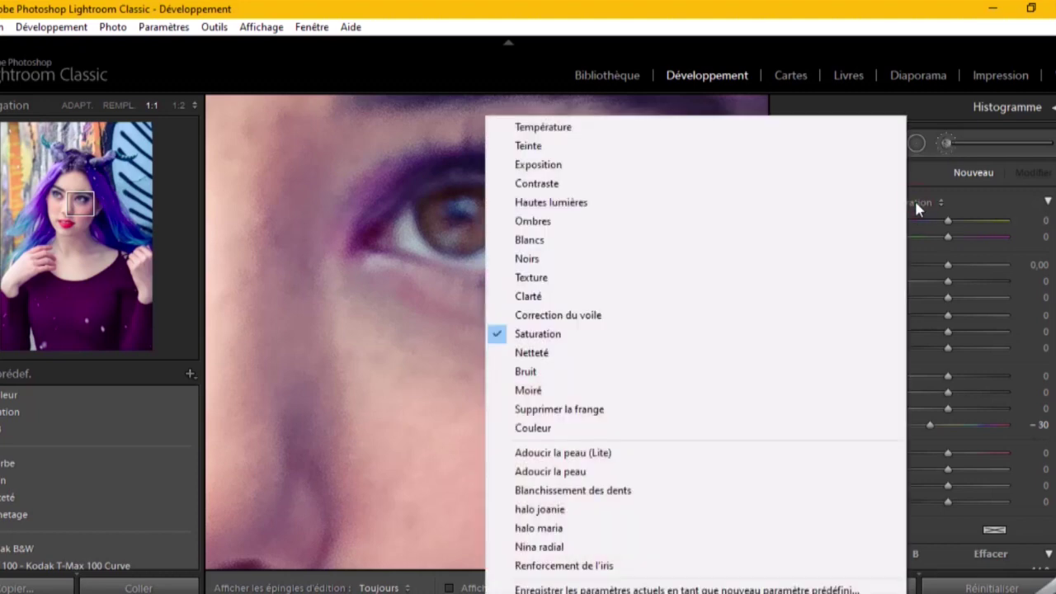
pyautogui.click(603, 493)
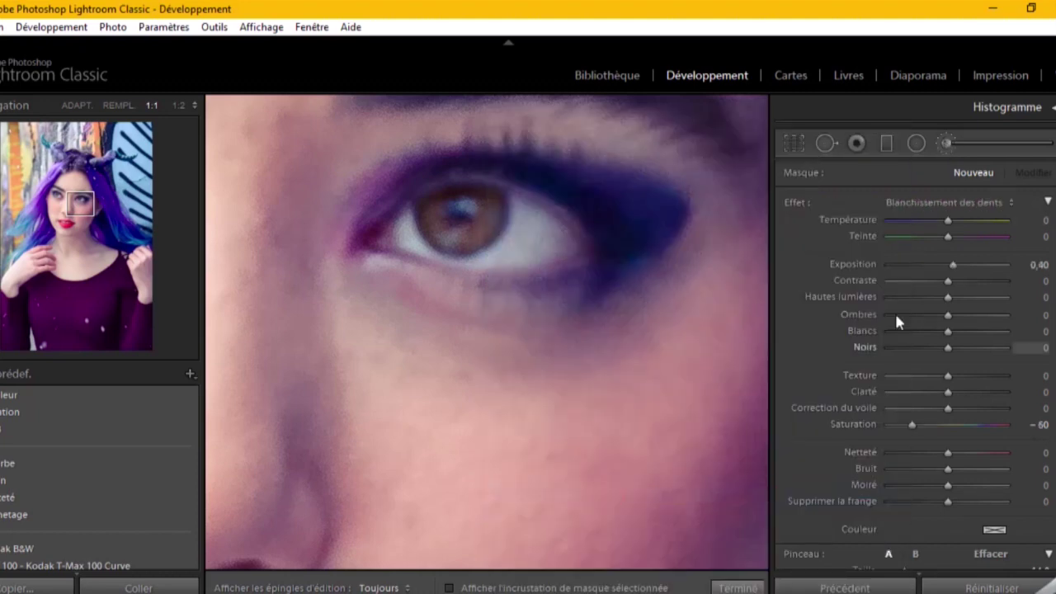
pyautogui.scroll(-4, 840, 321)
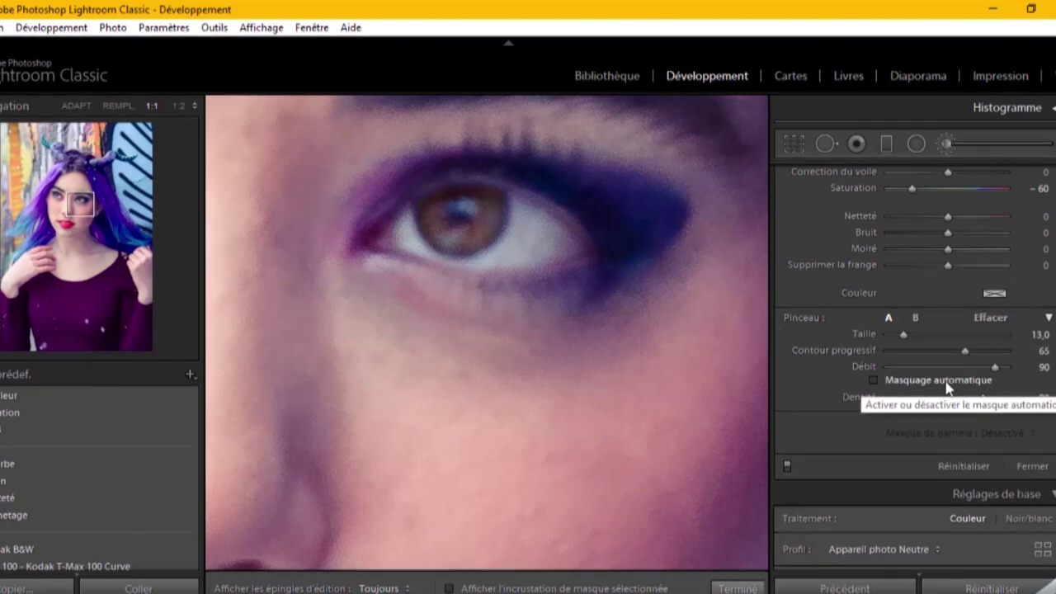
pyautogui.scroll(3, 835, 347)
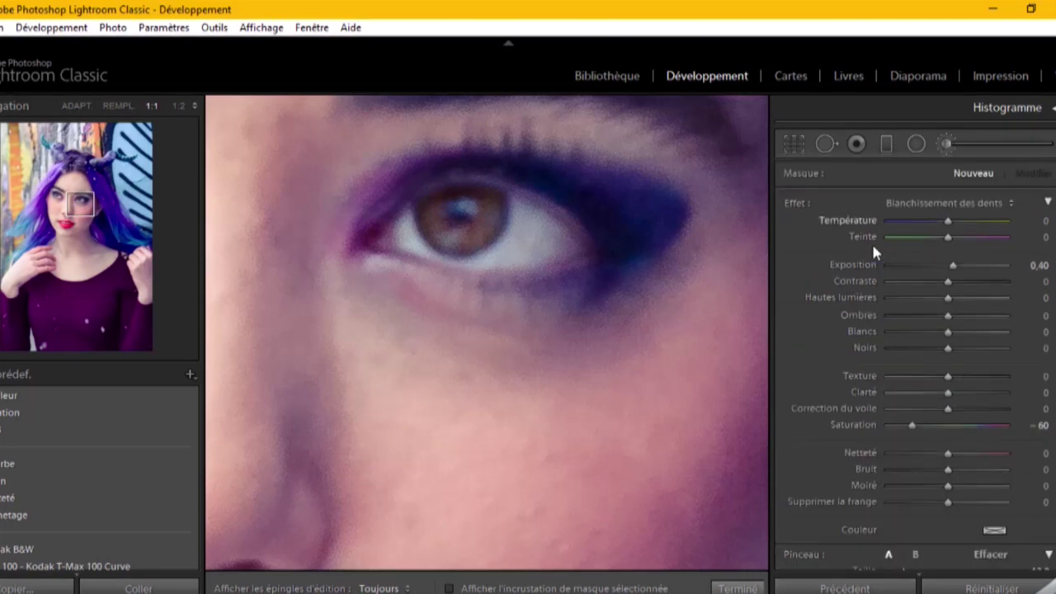
pyautogui.scroll(-2, 824, 276)
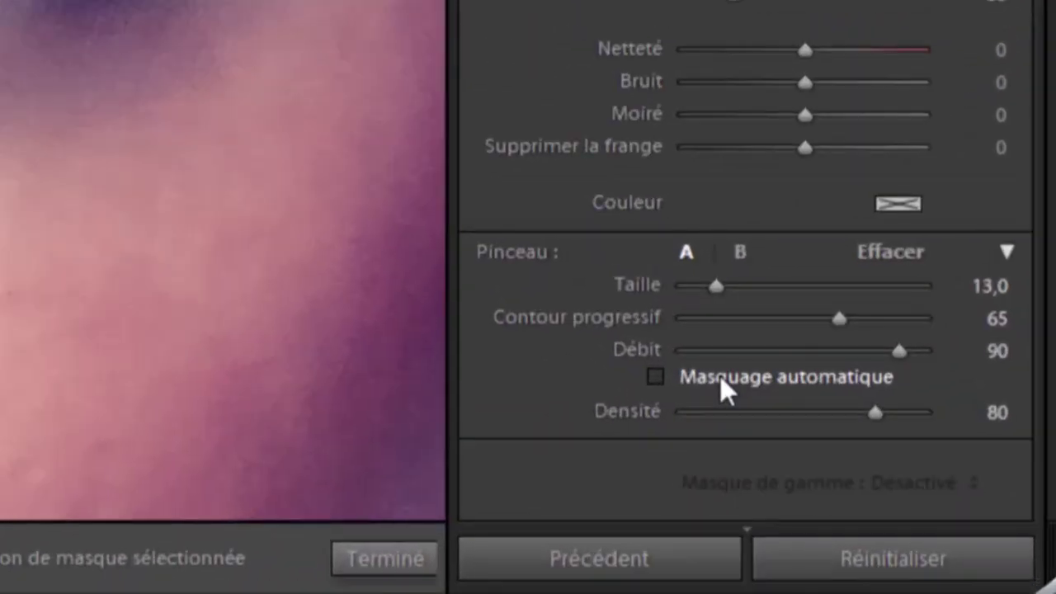
pyautogui.click(735, 387)
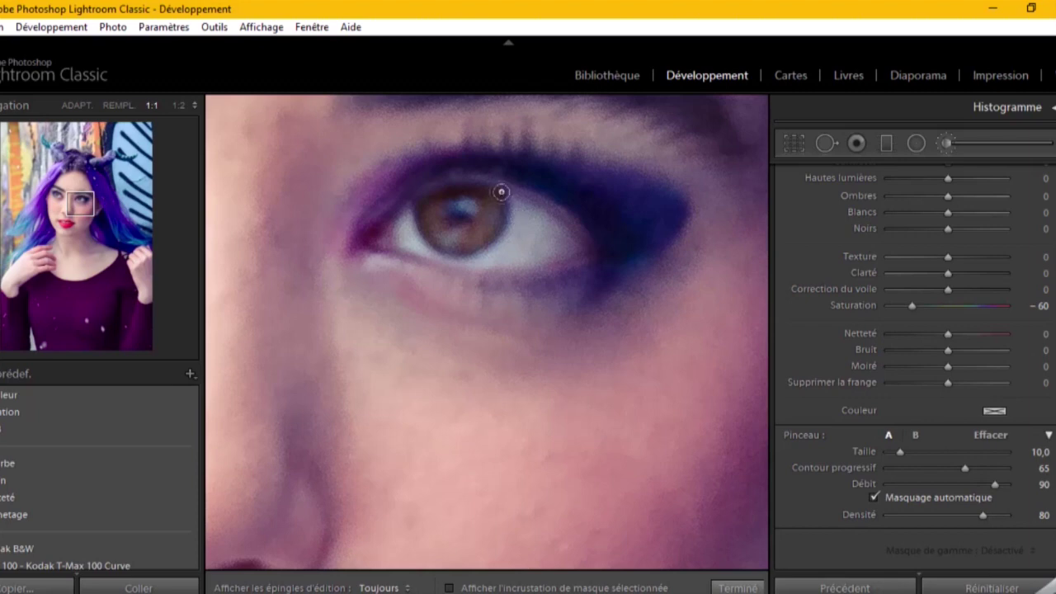
# Step: Paint the whitening brush over the eye white on both sides of the iris
pyautogui.scroll(-1, 502, 192)
pyautogui.scroll(1, 509, 193)
pyautogui.press('h')
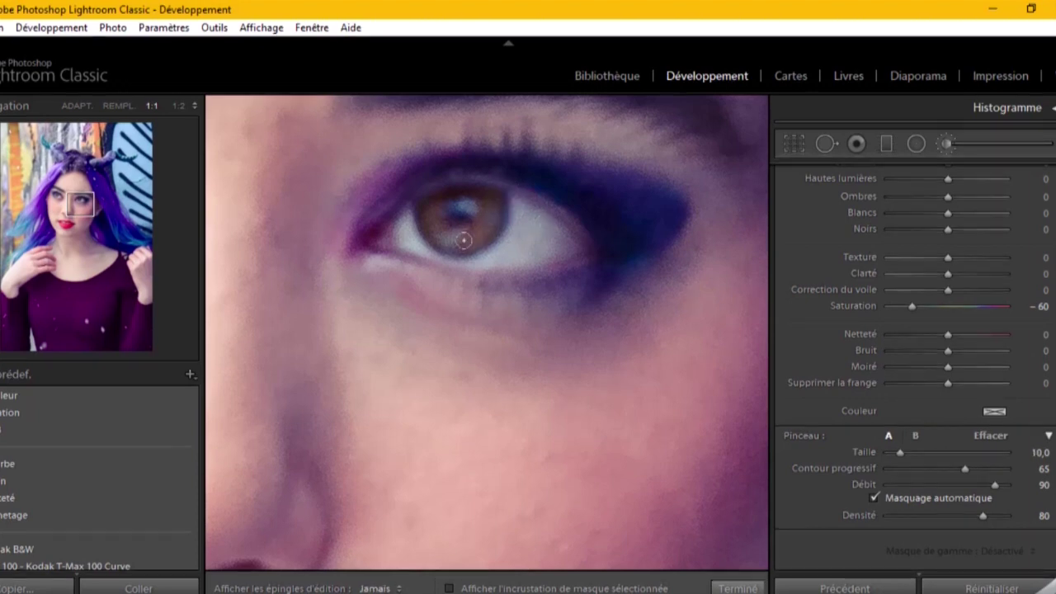
pyautogui.moveTo(546, 231); pyautogui.dragTo(558, 235)
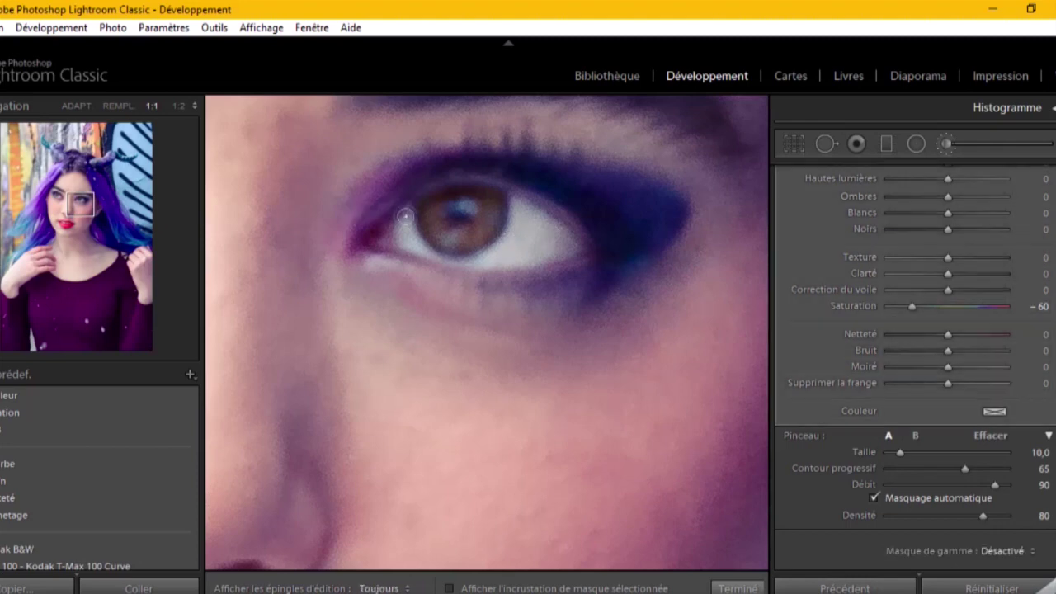
pyautogui.scroll(-2, 399, 248)
pyautogui.moveTo(404, 235); pyautogui.dragTo(472, 253)
pyautogui.press('h')
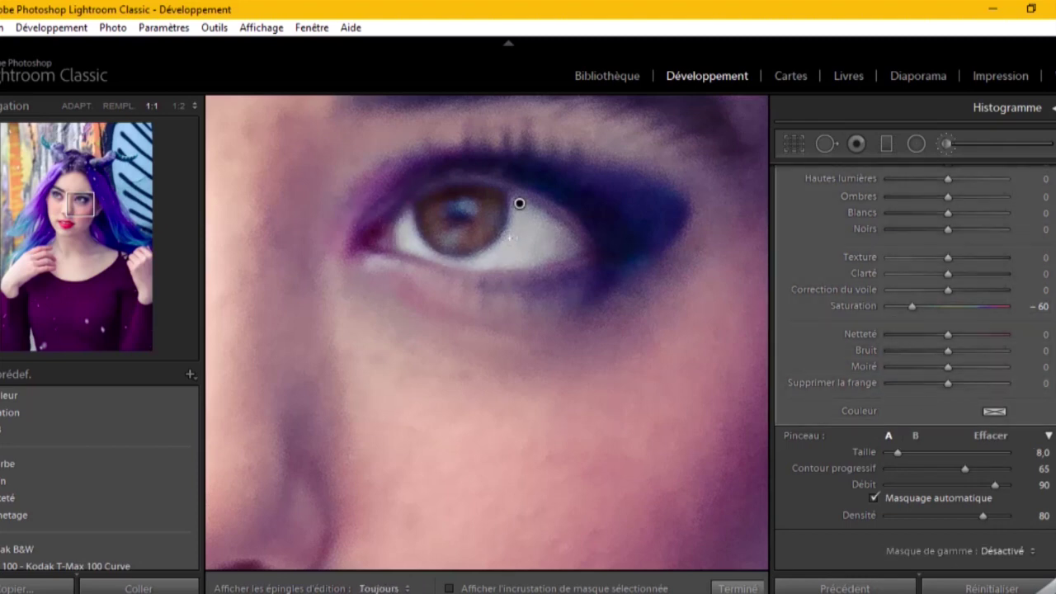
pyautogui.scroll(3, 886, 350)
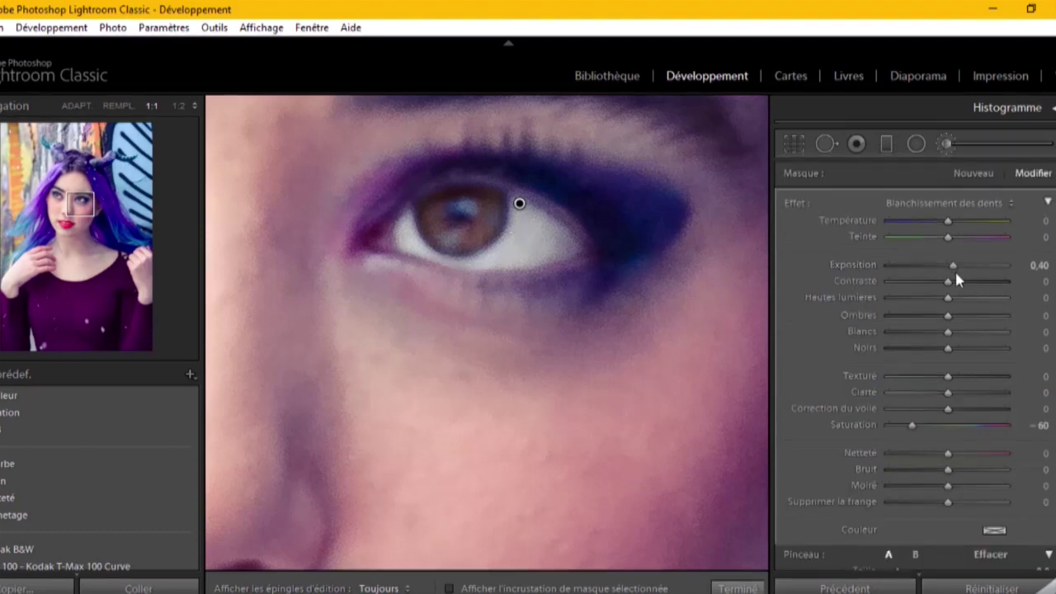
pyautogui.scroll(-2, 955, 269)
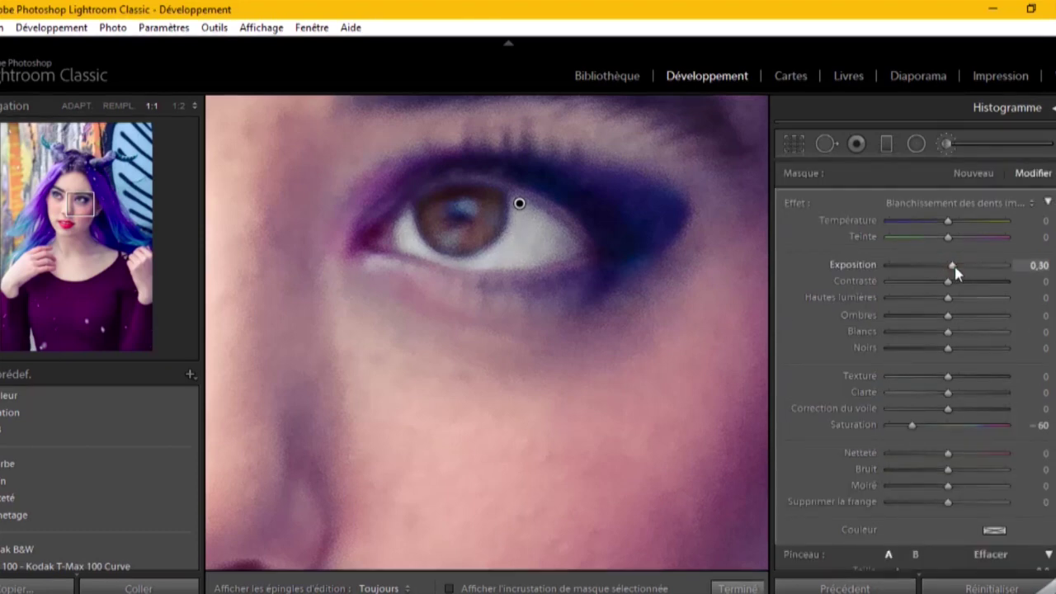
pyautogui.scroll(1, 955, 269)
# Step: Ease the mask's saturation to −50 and compare the other eye with pins toggled
pyautogui.moveTo(914, 428); pyautogui.dragTo(923, 427)
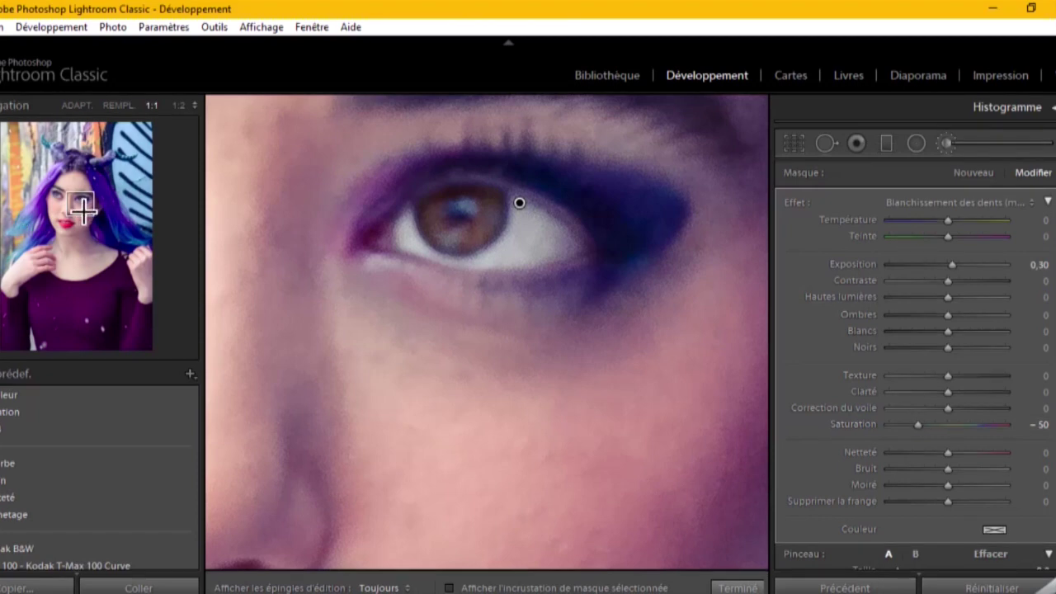
pyautogui.click(64, 212)
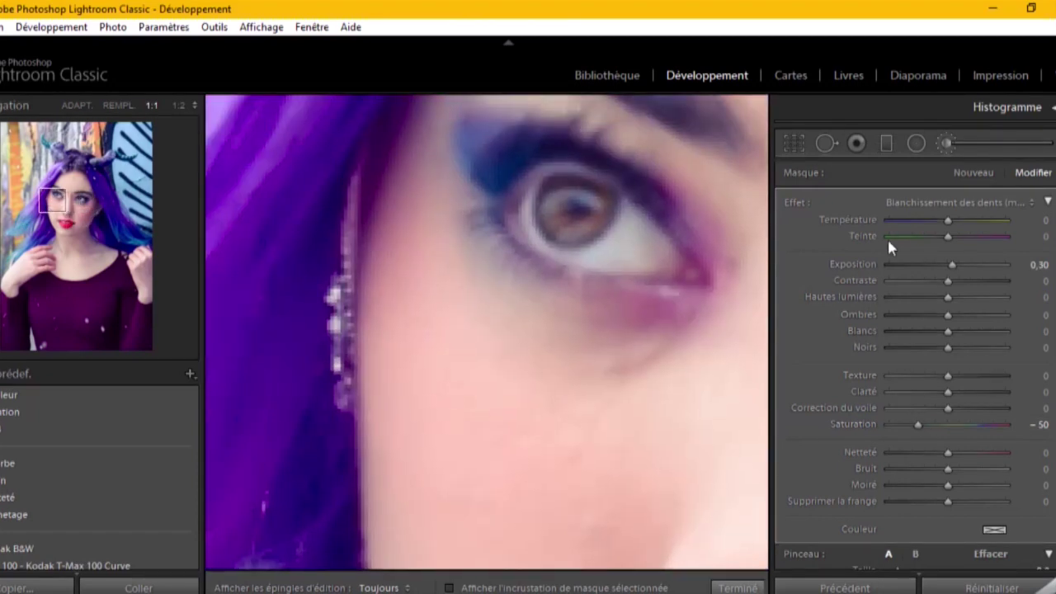
pyautogui.press('h')
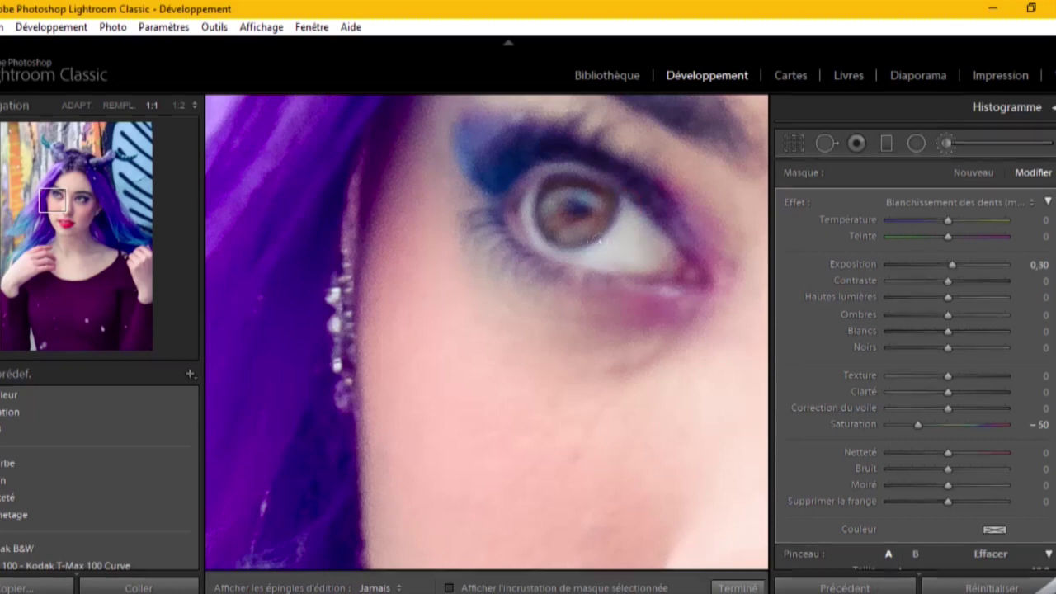
pyautogui.press('h')
pyautogui.press('h')
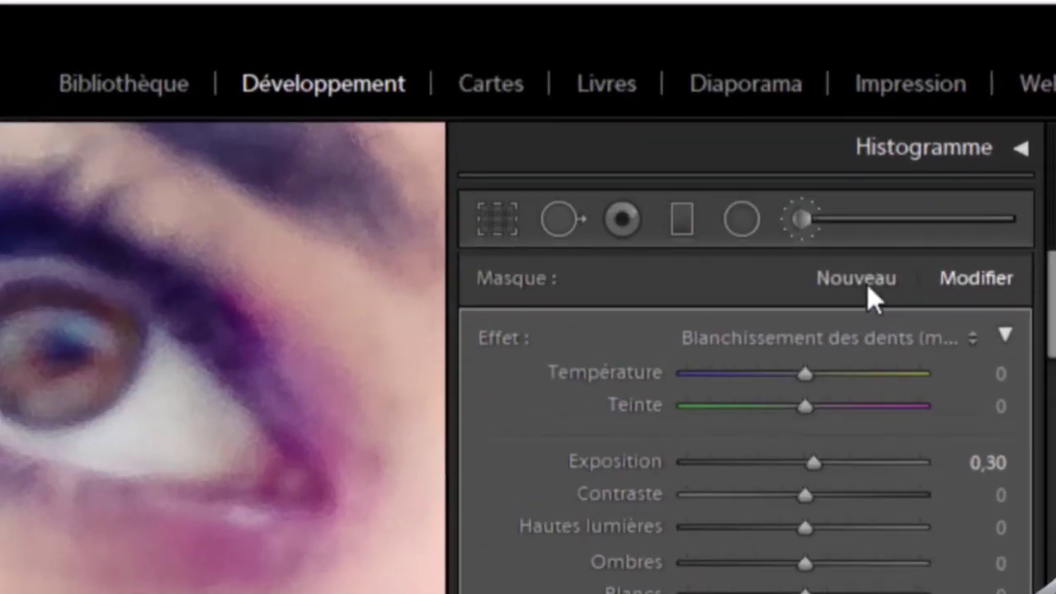
# Step: Start a new brush mask with the Renforcement de l'iris preset and paint over the iris
pyautogui.click(867, 284)
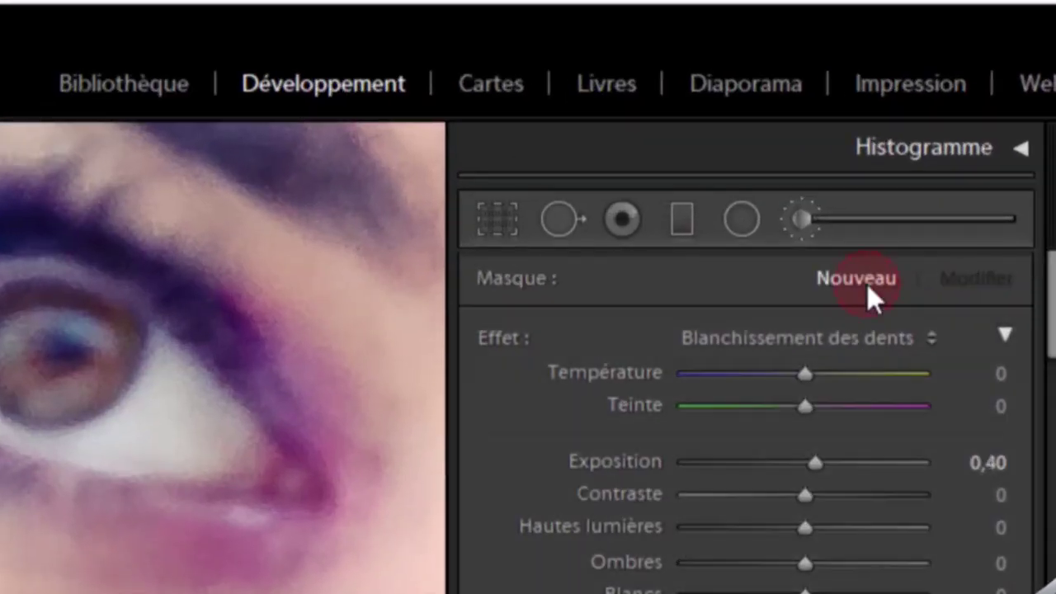
pyautogui.click(774, 338)
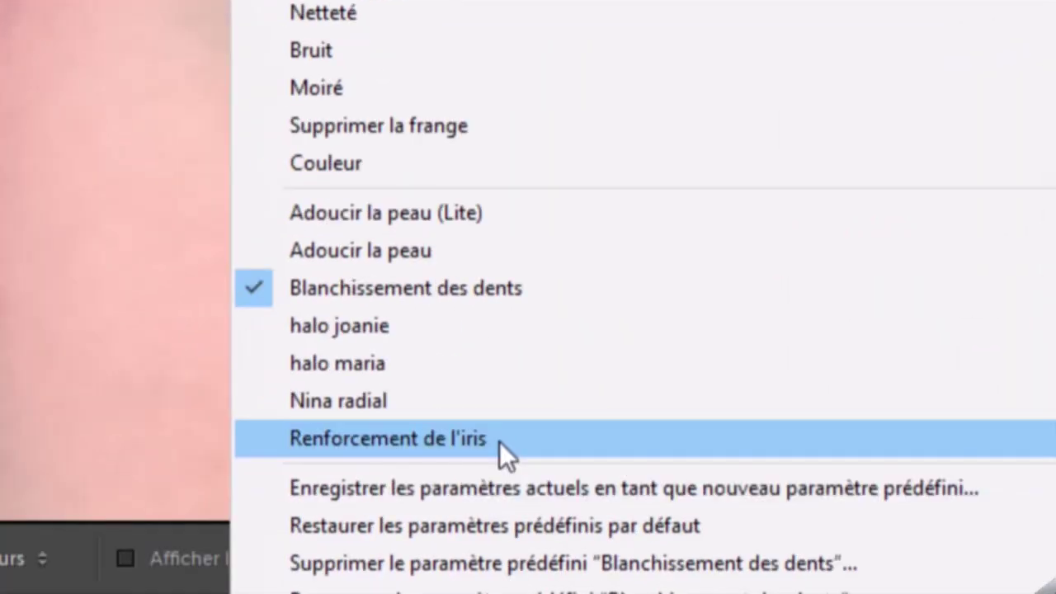
pyautogui.click(499, 441)
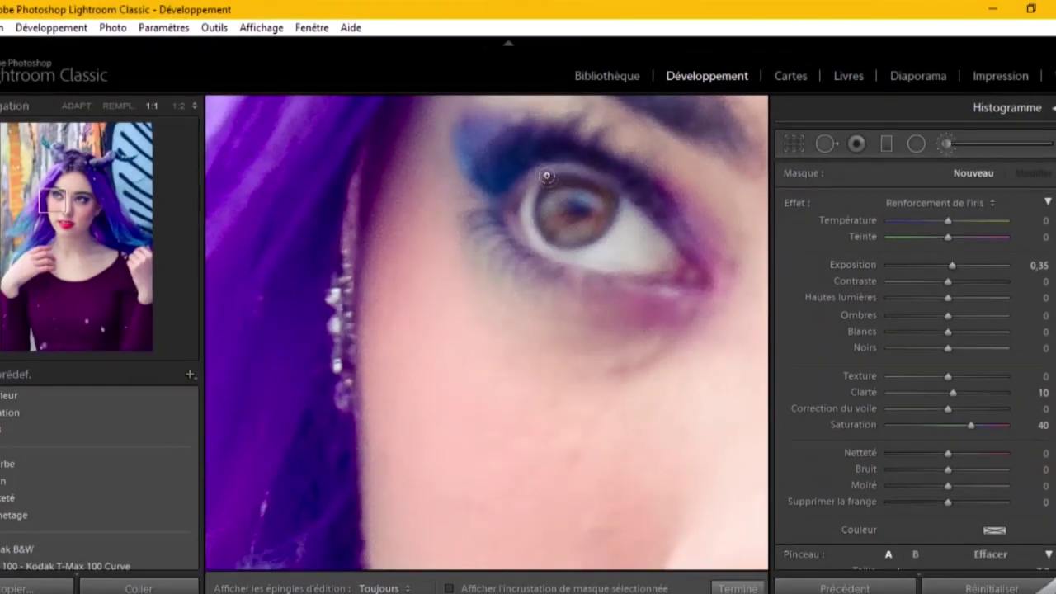
pyautogui.moveTo(555, 185)
pyautogui.mouseDown()
pyautogui.moveTo(543, 183)
pyautogui.moveTo(545, 211)
pyautogui.mouseUp()
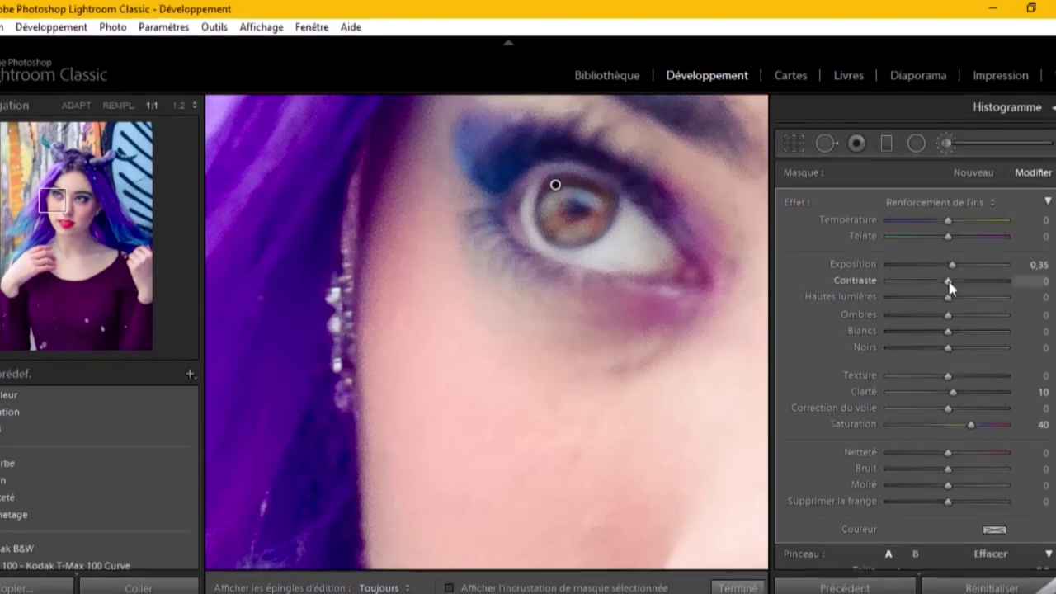
# Step: Raise the iris mask to Contrast 11, Texture 15 and Clarity 18, then finish the mask
pyautogui.moveTo(949, 284); pyautogui.dragTo(953, 281)
pyautogui.moveTo(954, 398); pyautogui.dragTo(958, 376)
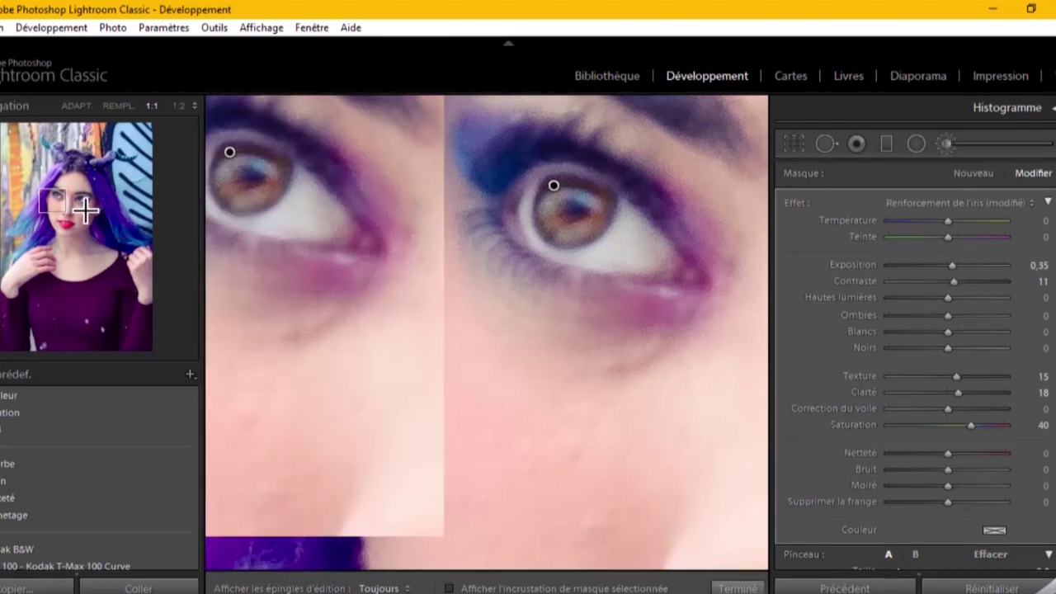
pyautogui.click(85, 209)
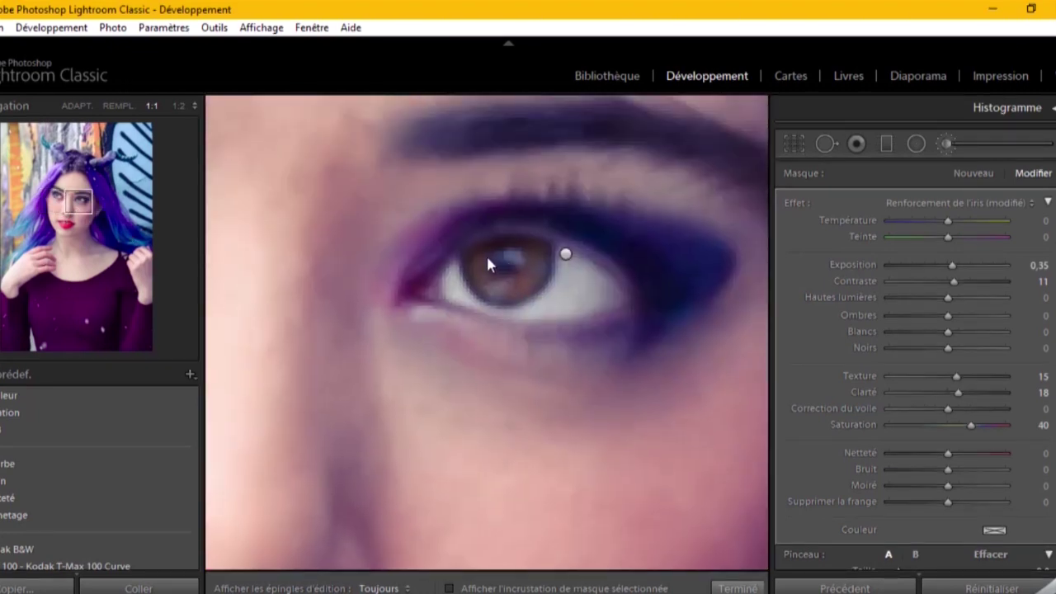
pyautogui.press('h')
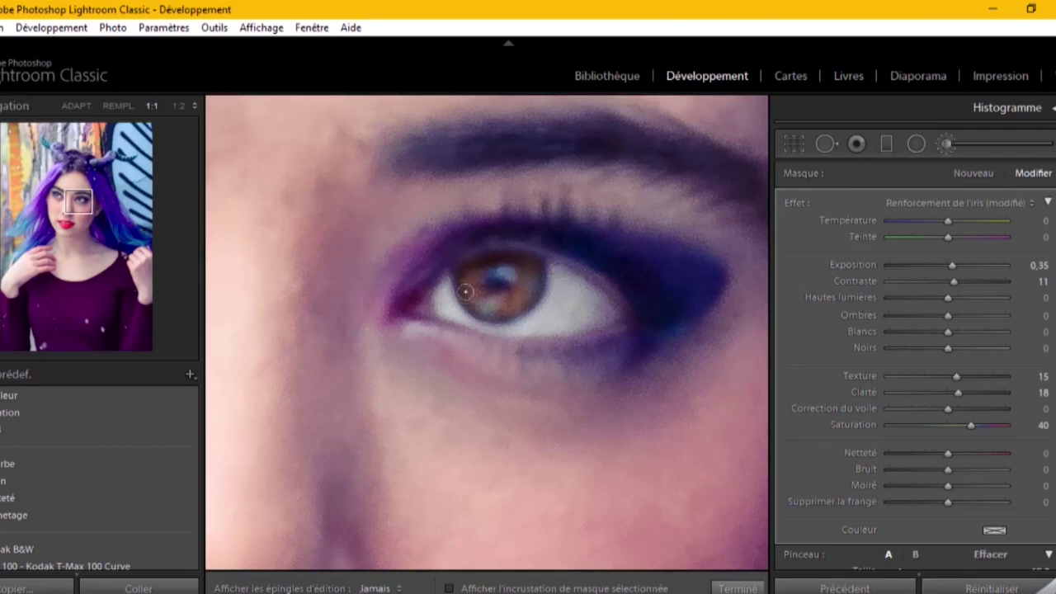
pyautogui.press('h')
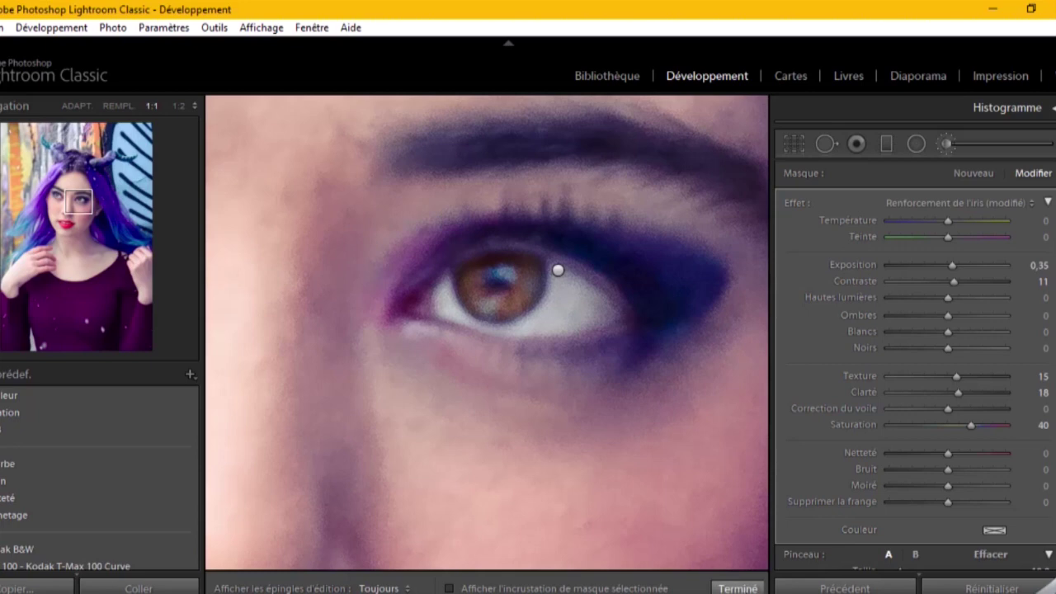
pyautogui.click(737, 588)
pyautogui.hotkey('ctrl', '-')
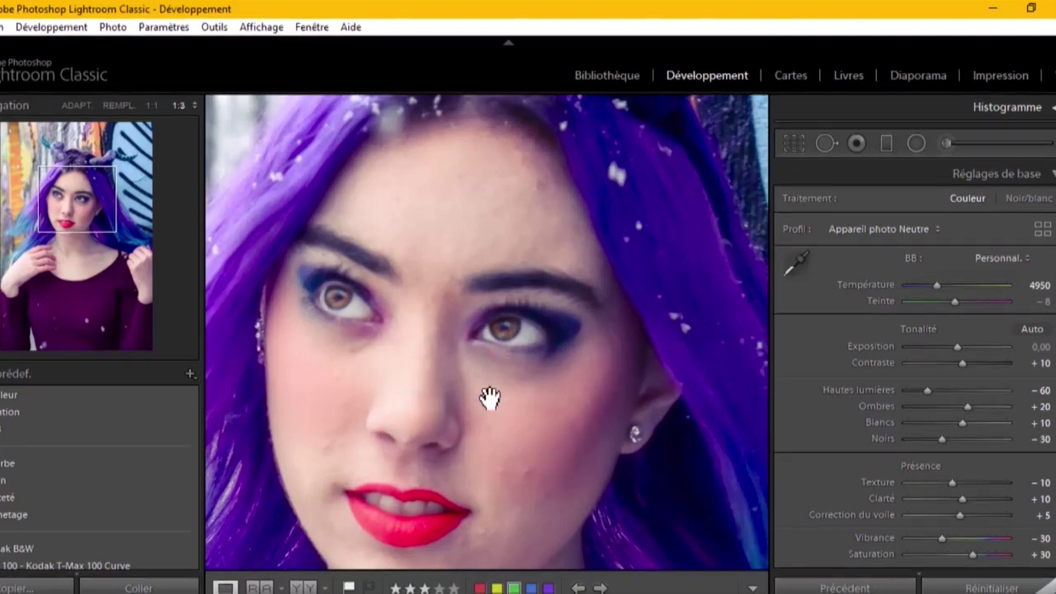
# Step: Fit the whole photo in view and tint the split-toning shadows blue-violet (hue 243, saturation 12)
pyautogui.hotkey('ctrl', '-')
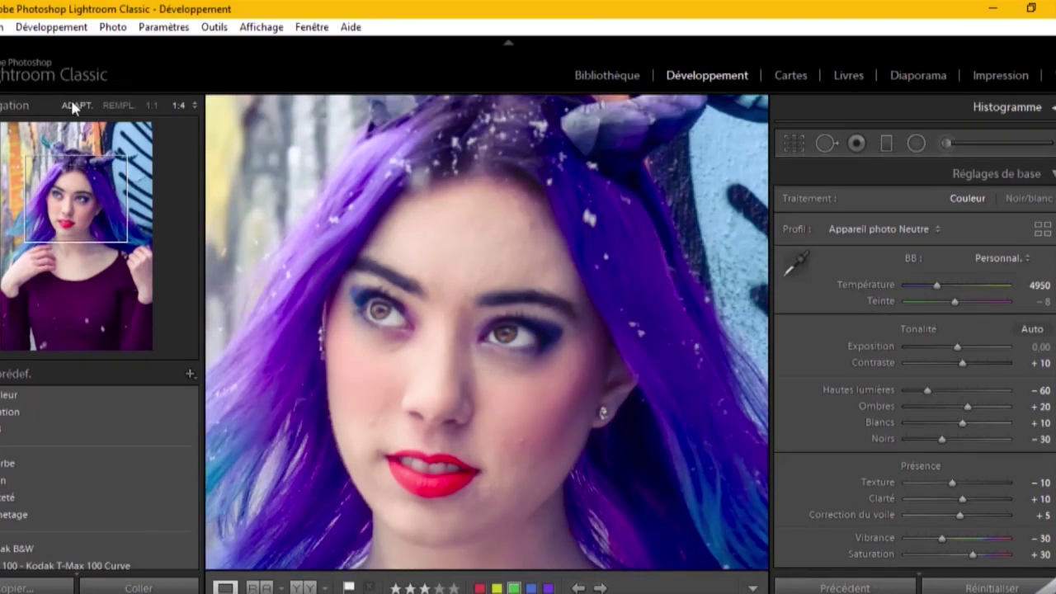
pyautogui.click(77, 106)
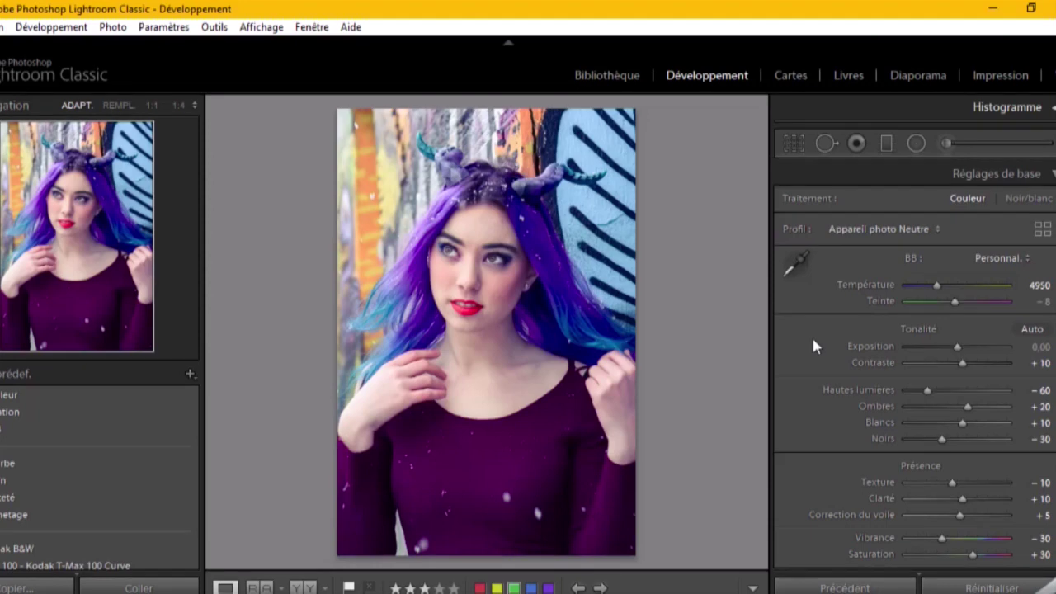
pyautogui.scroll(-3, 813, 343)
pyautogui.scroll(-2, 813, 334)
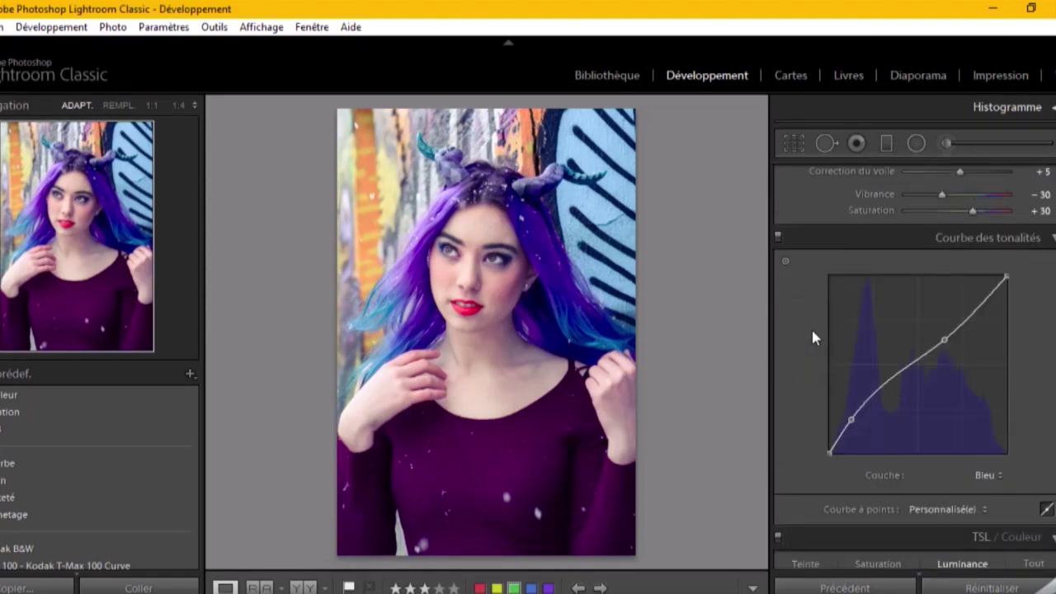
pyautogui.scroll(-2, 797, 339)
pyautogui.scroll(-3, 797, 338)
pyautogui.scroll(-2, 797, 338)
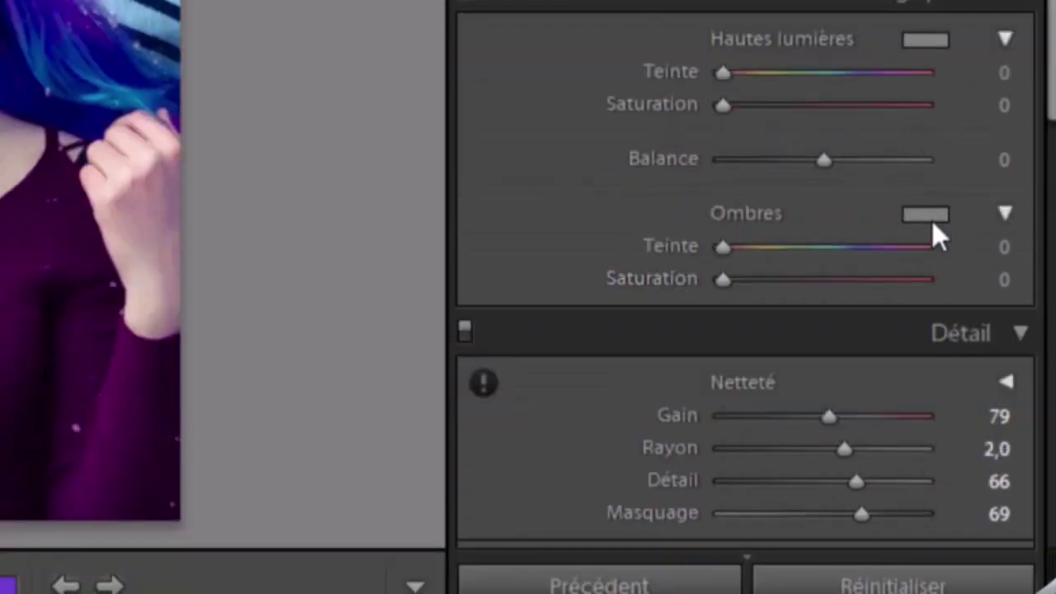
pyautogui.click(925, 216)
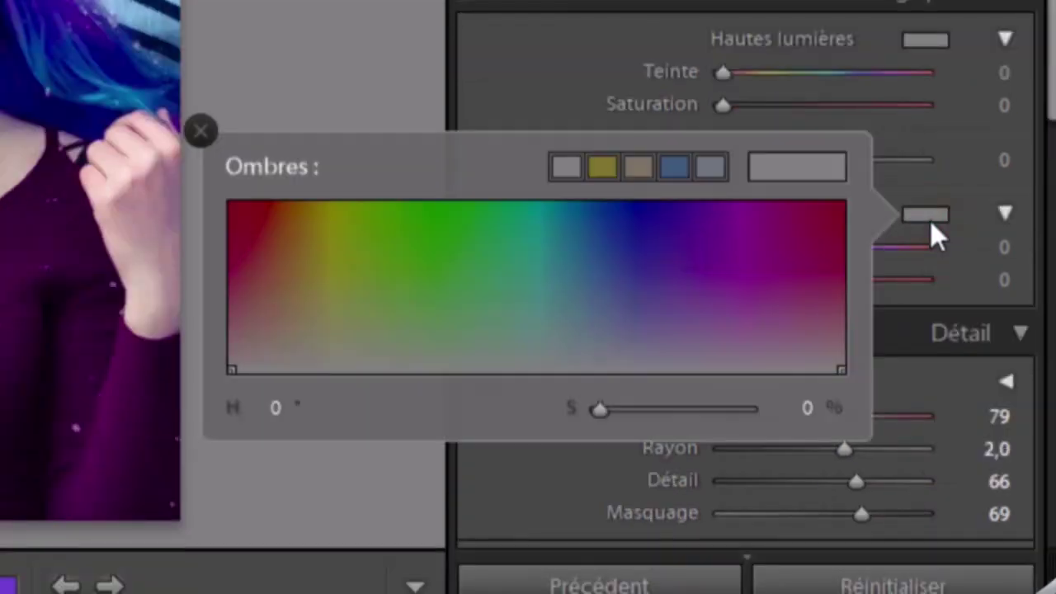
pyautogui.click(644, 351)
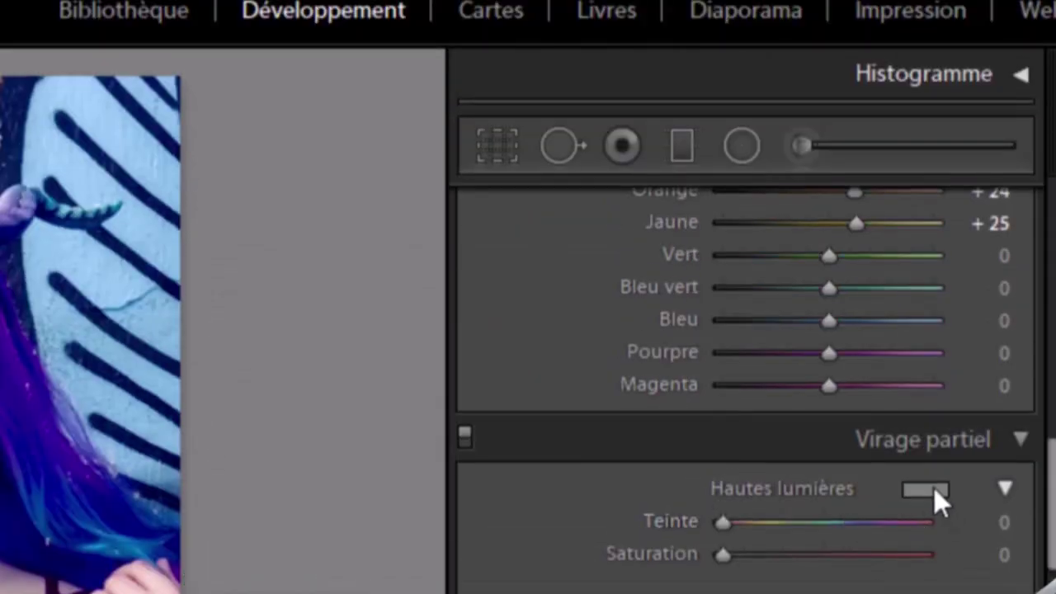
# Step: Tint the split-toning highlights yellow at hue 64, saturation 6, and set balance to +25
pyautogui.click(926, 490)
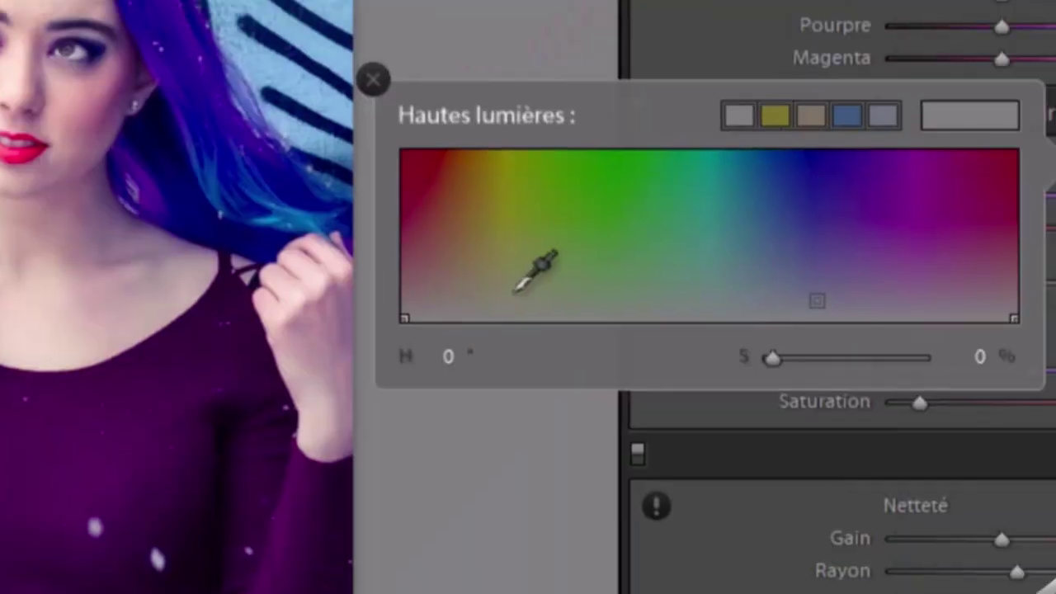
pyautogui.click(512, 299)
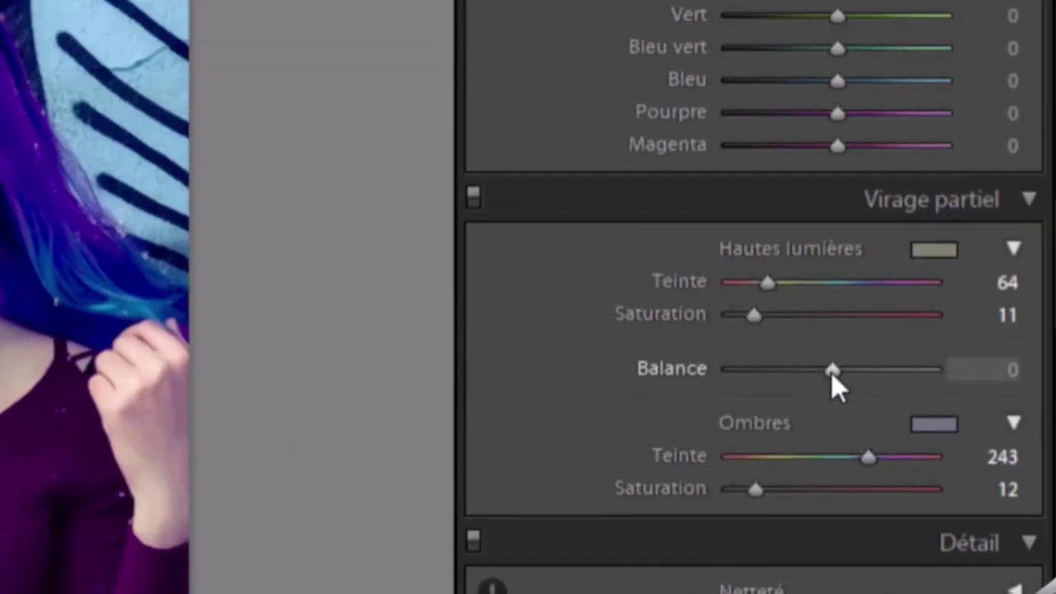
pyautogui.moveTo(832, 373); pyautogui.dragTo(857, 376)
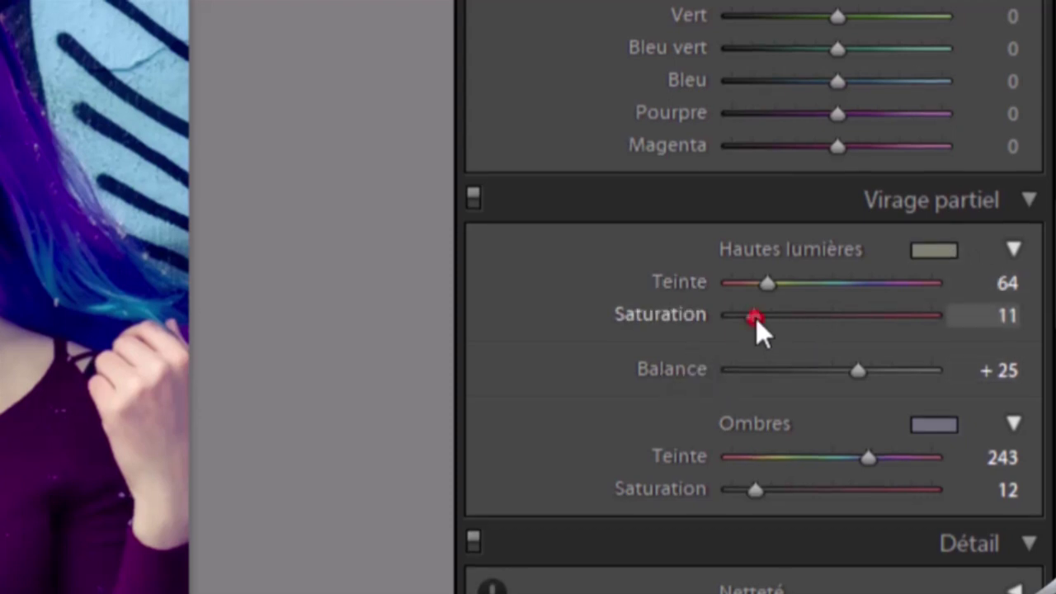
pyautogui.moveTo(755, 317); pyautogui.dragTo(746, 323)
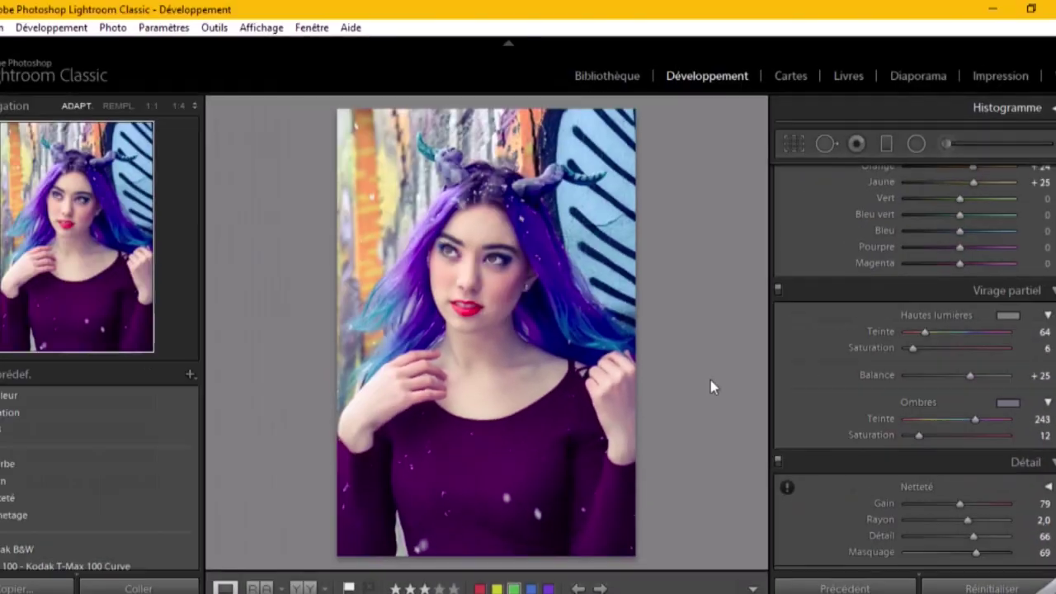
# Step: Raise shadow saturation to 17 and balance to +34, toggling split toning off and on to compare
pyautogui.click(777, 290)
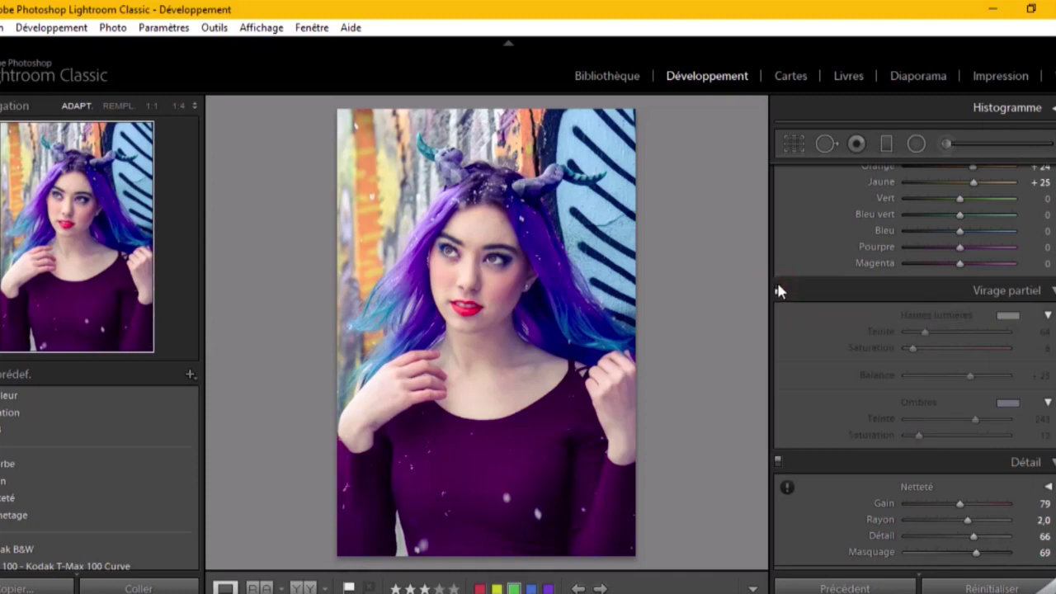
pyautogui.click(778, 288)
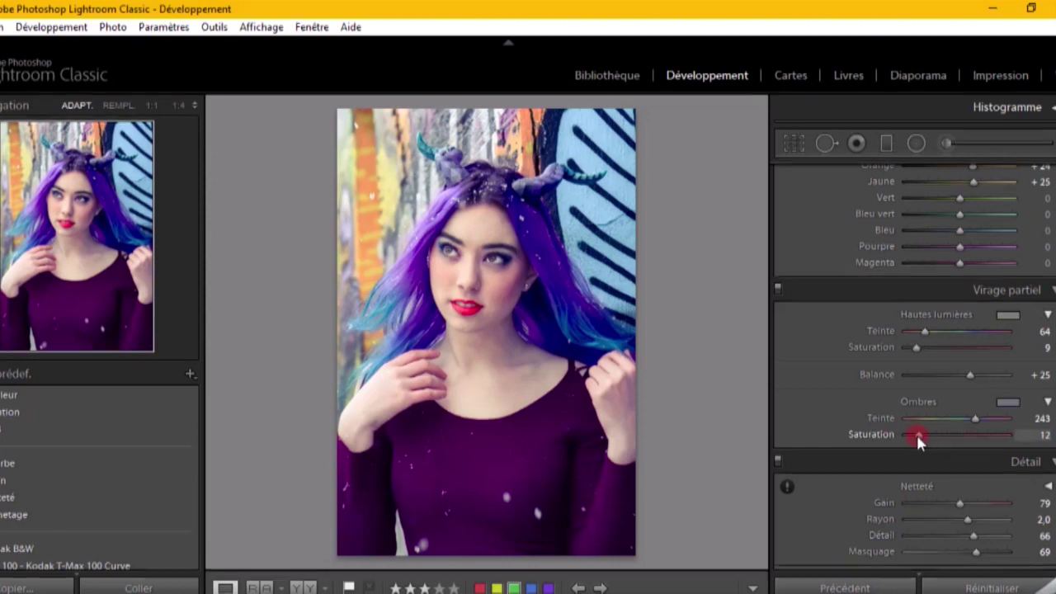
pyautogui.moveTo(919, 436); pyautogui.dragTo(925, 436)
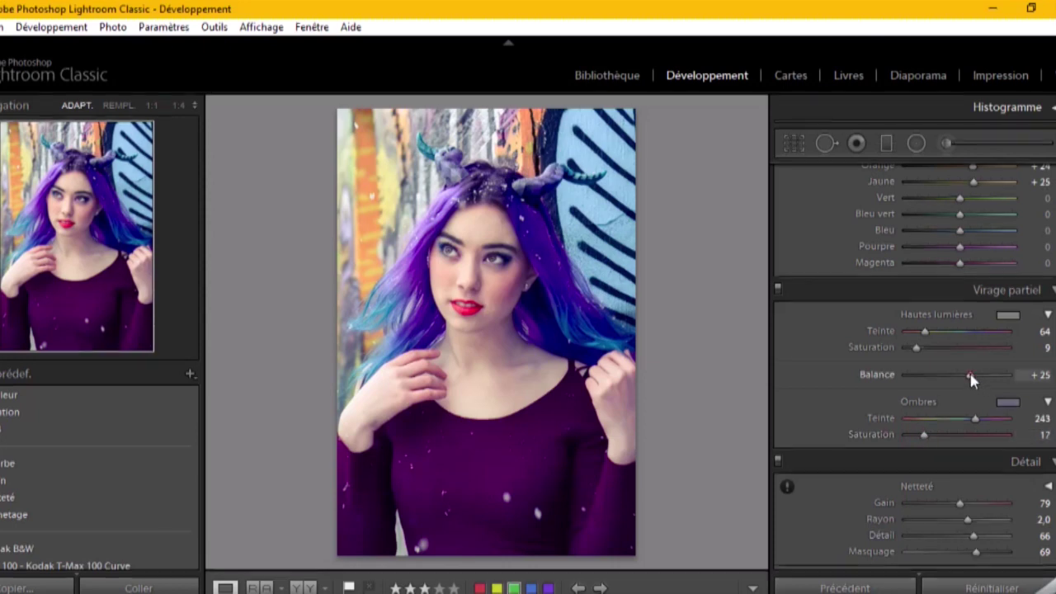
pyautogui.moveTo(971, 375); pyautogui.dragTo(976, 376)
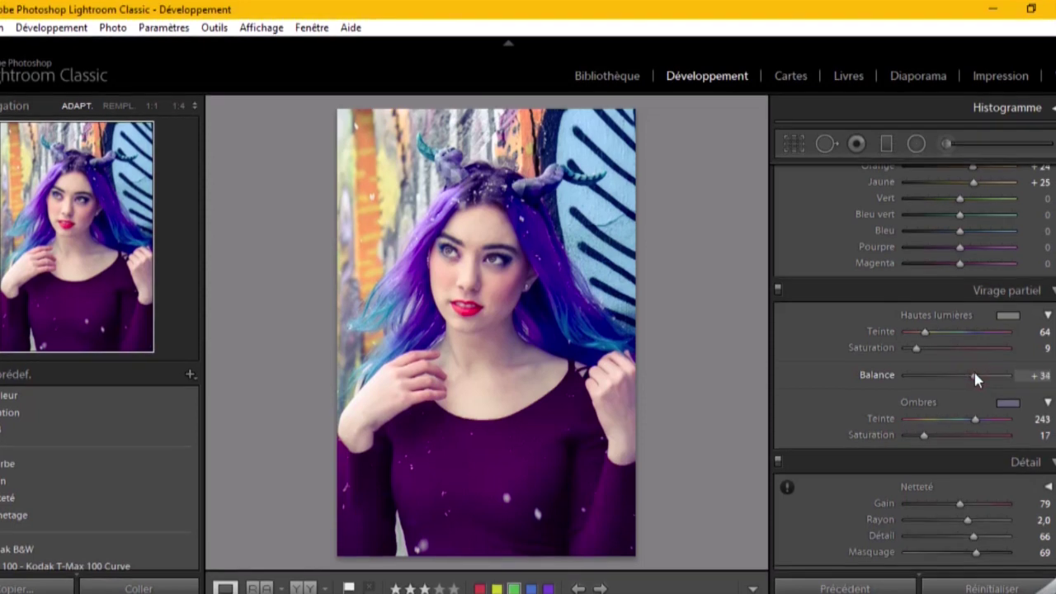
pyautogui.click(777, 289)
pyautogui.click(777, 289)
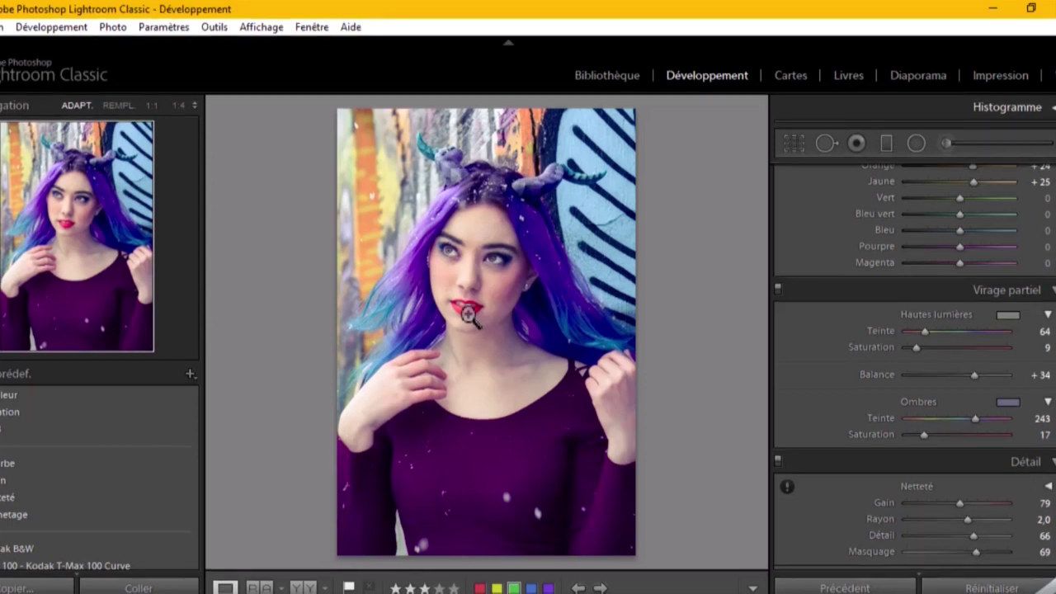
# Step: Zoom to 1:2 centred on the lips and select the Adjustment Brush
pyautogui.click(467, 313)
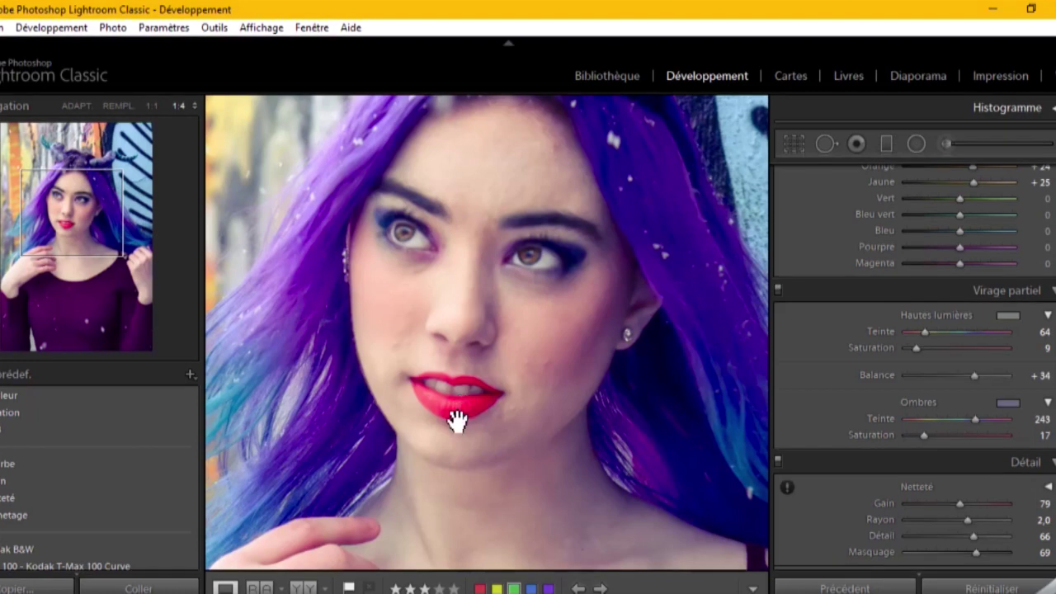
pyautogui.hotkey('ctrl', '=')
pyautogui.moveTo(456, 421); pyautogui.dragTo(514, 292)
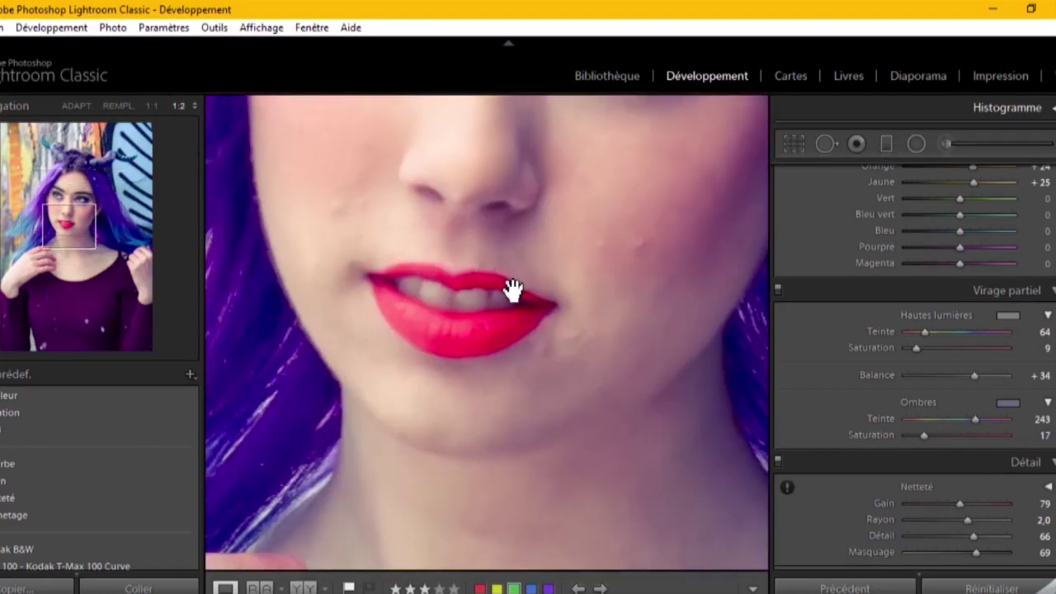
pyautogui.click(947, 144)
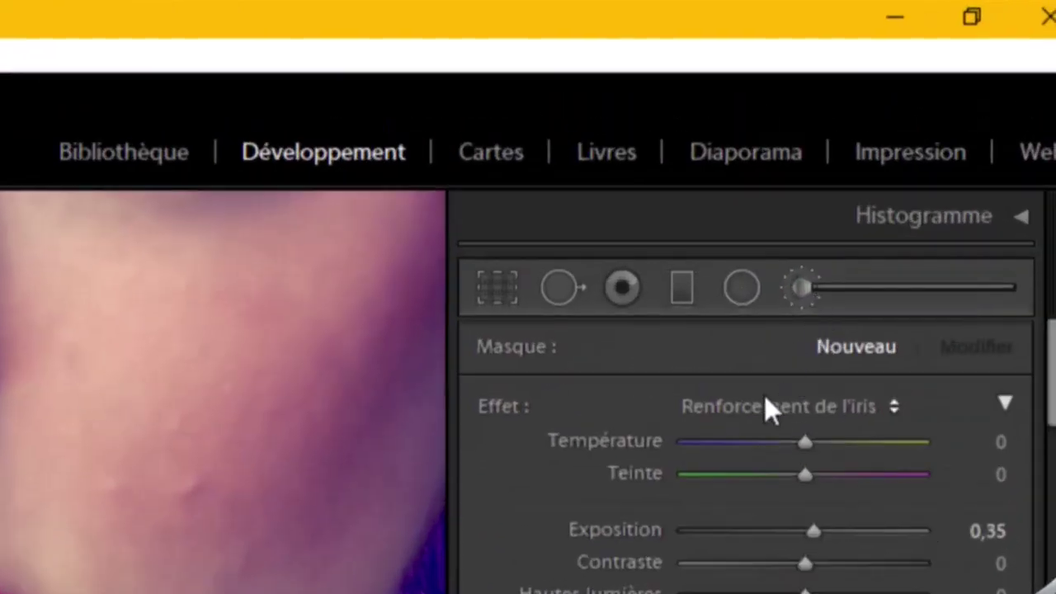
# Step: Paint a Saturation −34 brush along the lips with Auto Mask off and density 73
pyautogui.click(762, 410)
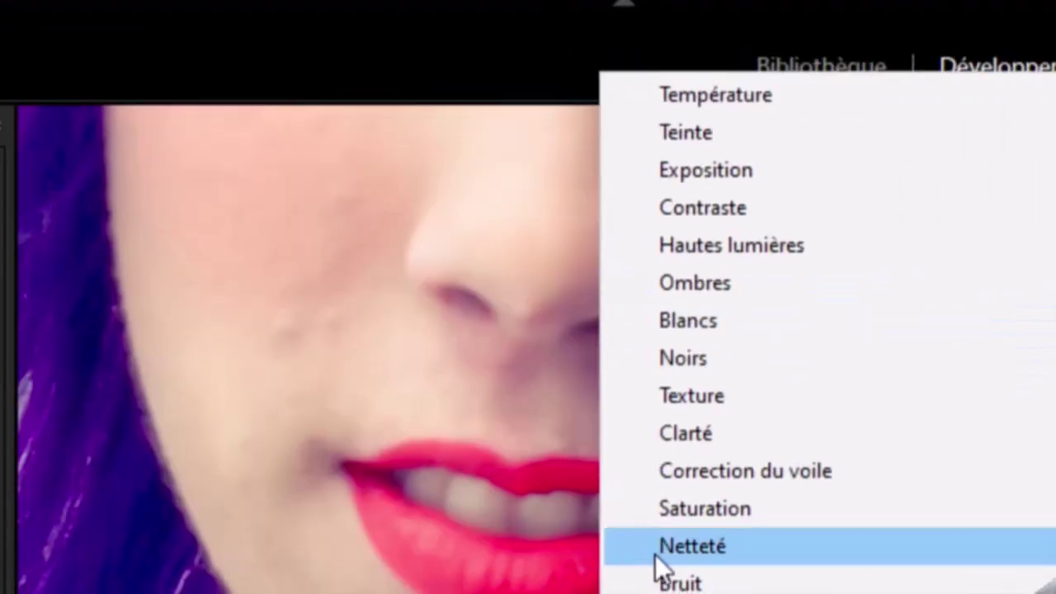
pyautogui.click(715, 512)
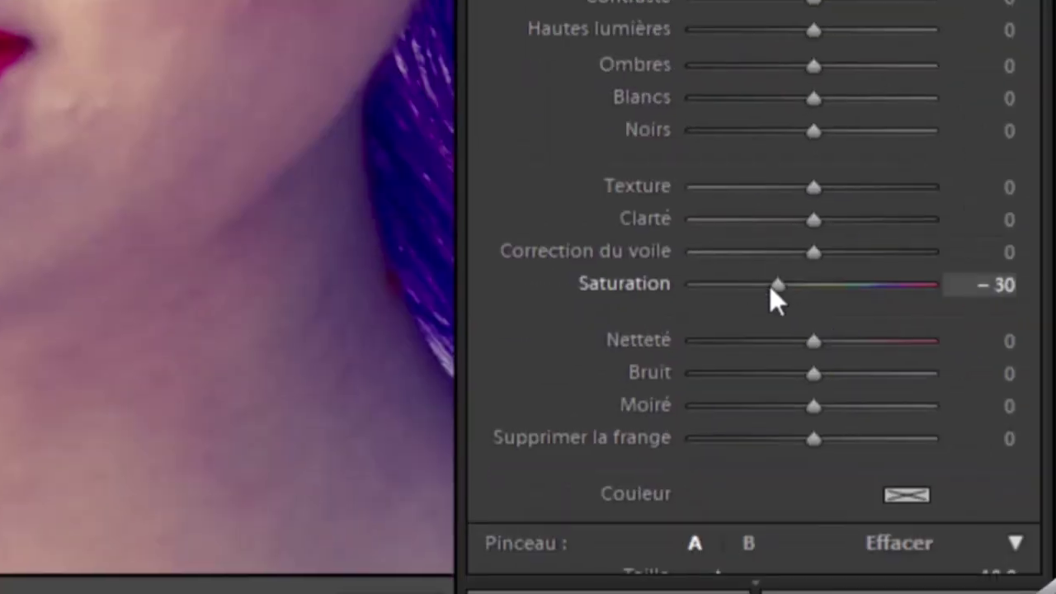
pyautogui.moveTo(776, 293); pyautogui.dragTo(771, 297)
pyautogui.scroll(-3, 718, 265)
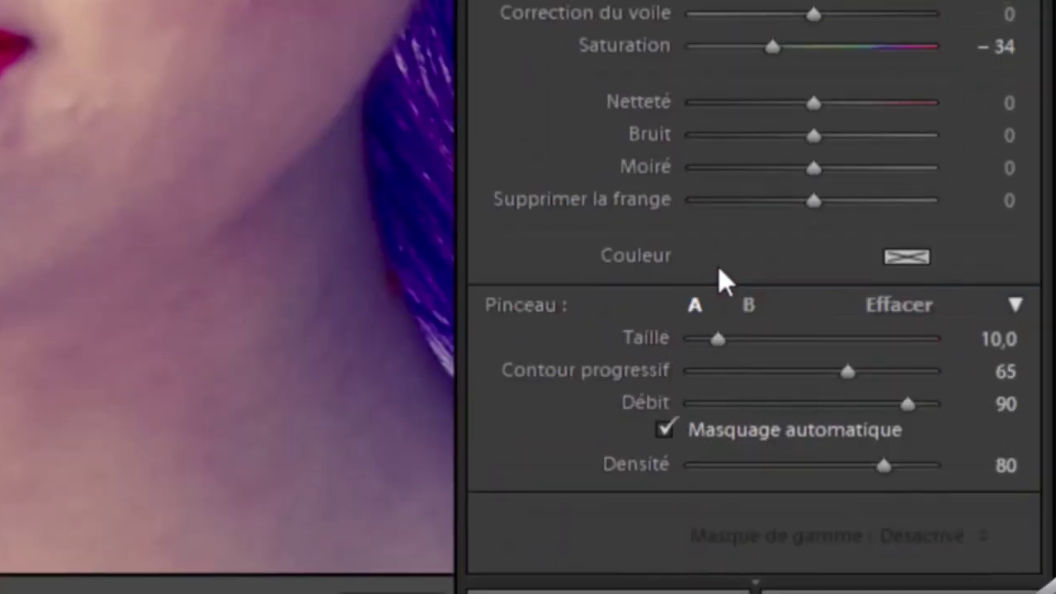
pyautogui.click(737, 431)
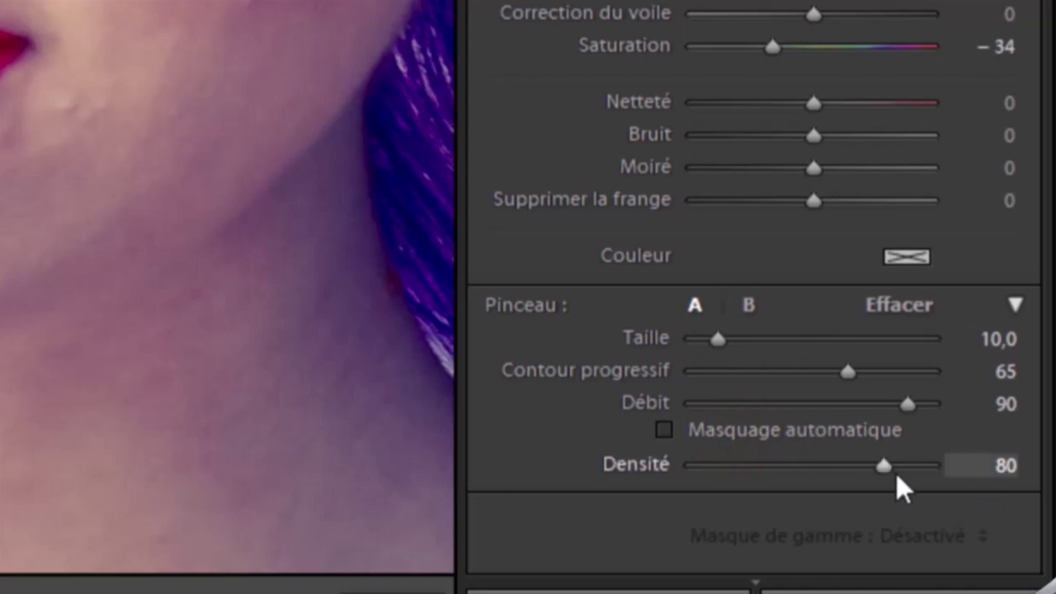
pyautogui.moveTo(886, 472); pyautogui.dragTo(870, 485)
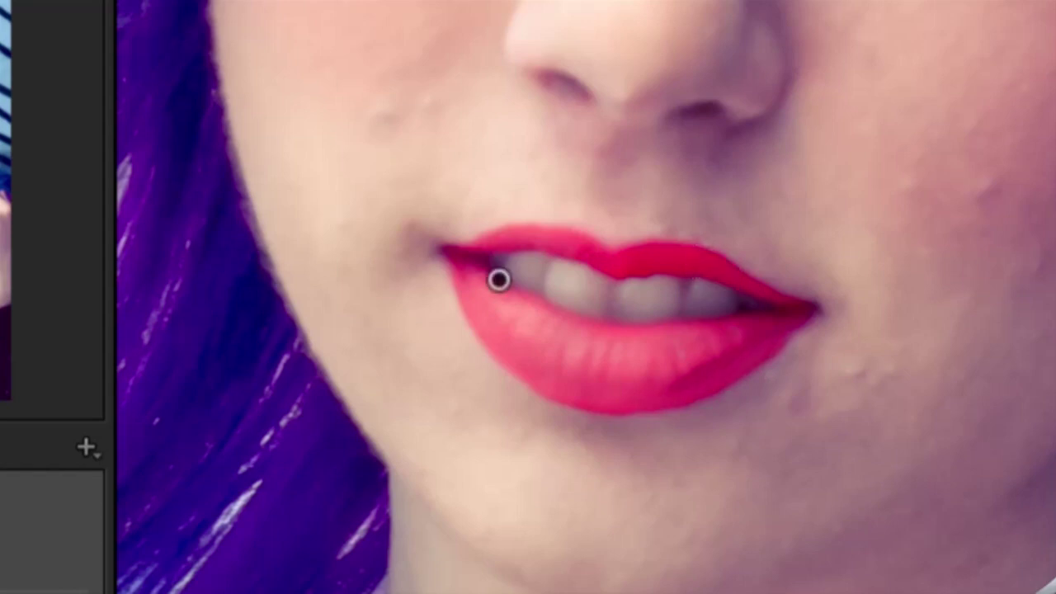
pyautogui.moveTo(760, 291)
pyautogui.mouseDown()
pyautogui.moveTo(689, 252)
pyautogui.moveTo(505, 243)
pyautogui.mouseUp()
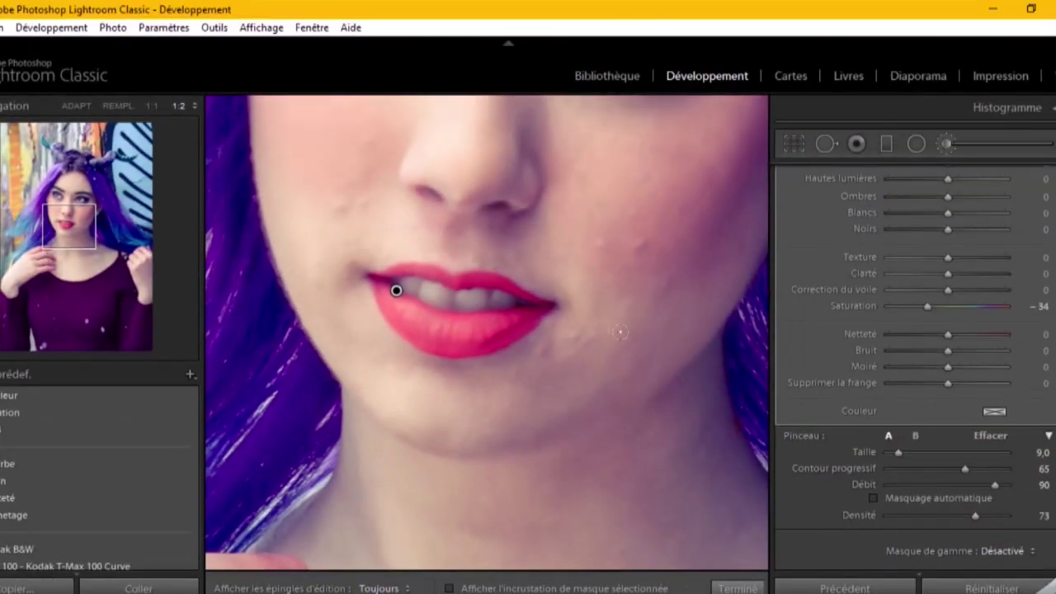
# Step: Close the lip brush and zoom out to 1:4 with the face centred
pyautogui.press('k')
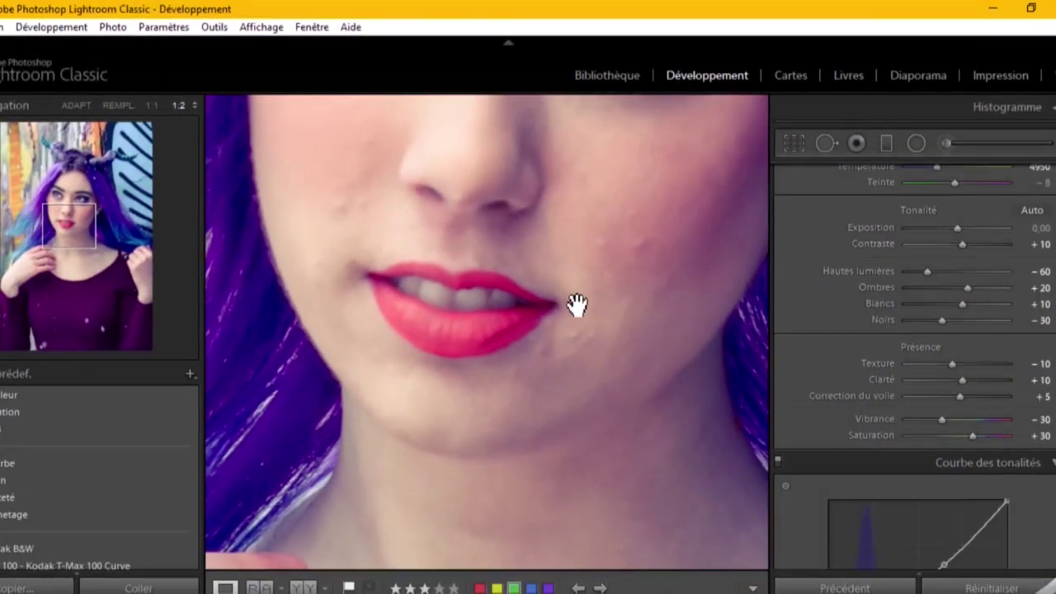
pyautogui.hotkey('ctrl', '-')
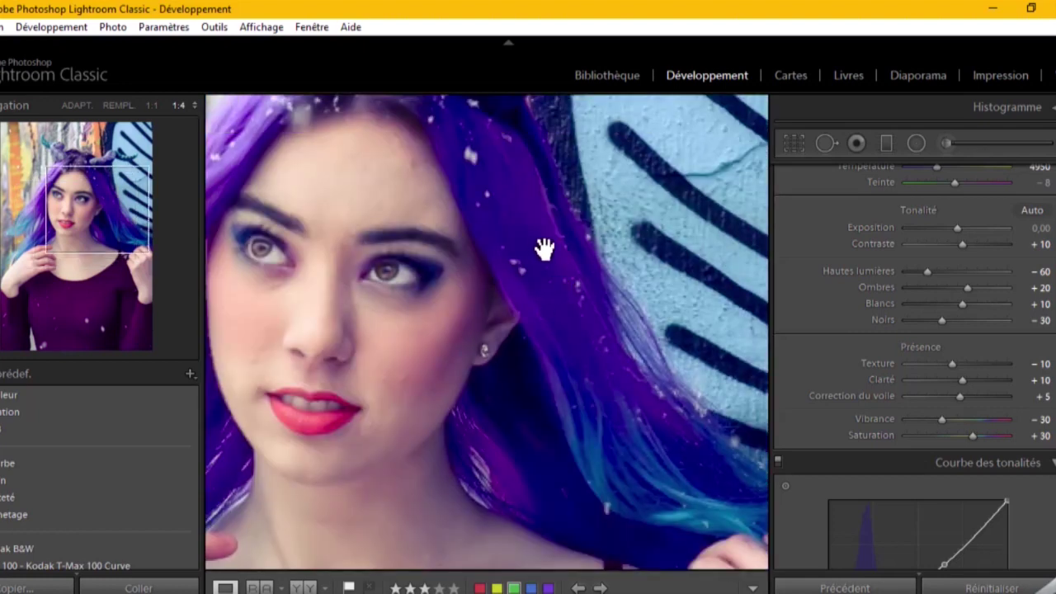
pyautogui.moveTo(554, 233); pyautogui.dragTo(549, 266)
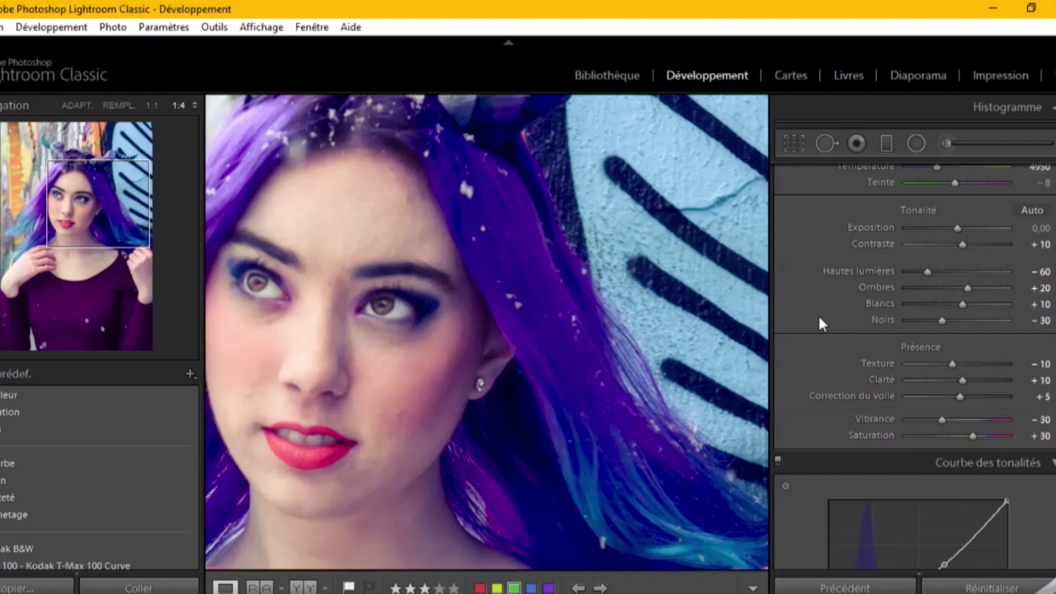
# Step: Review the Tone Curve, Basic and Split Toning panels to check the global grade
pyautogui.scroll(-3, 818, 322)
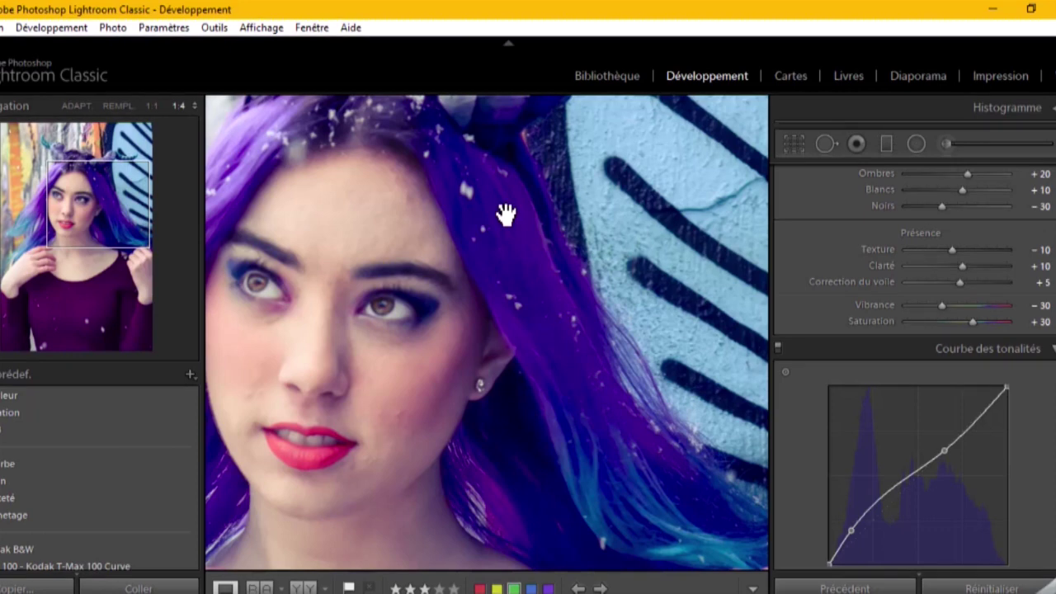
pyautogui.scroll(-3, 798, 458)
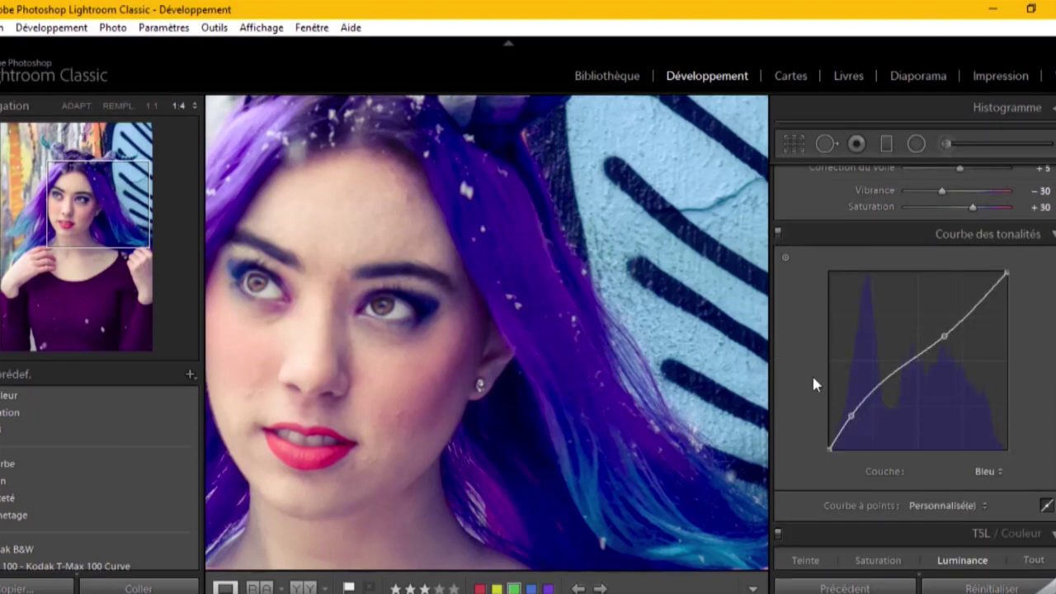
pyautogui.scroll(10, 813, 373)
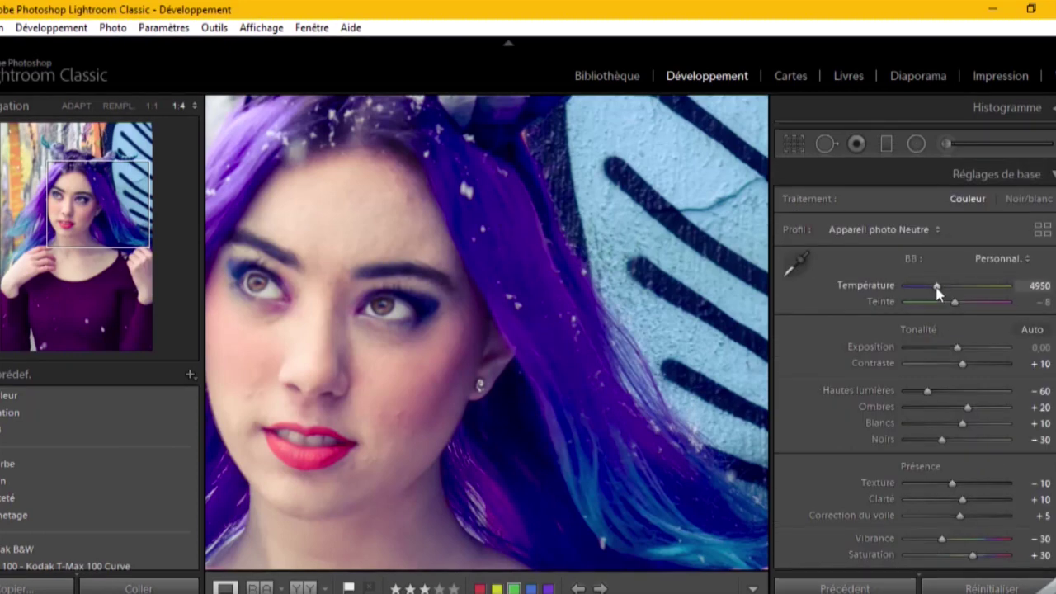
pyautogui.scroll(-10, 832, 345)
pyautogui.scroll(-5, 832, 345)
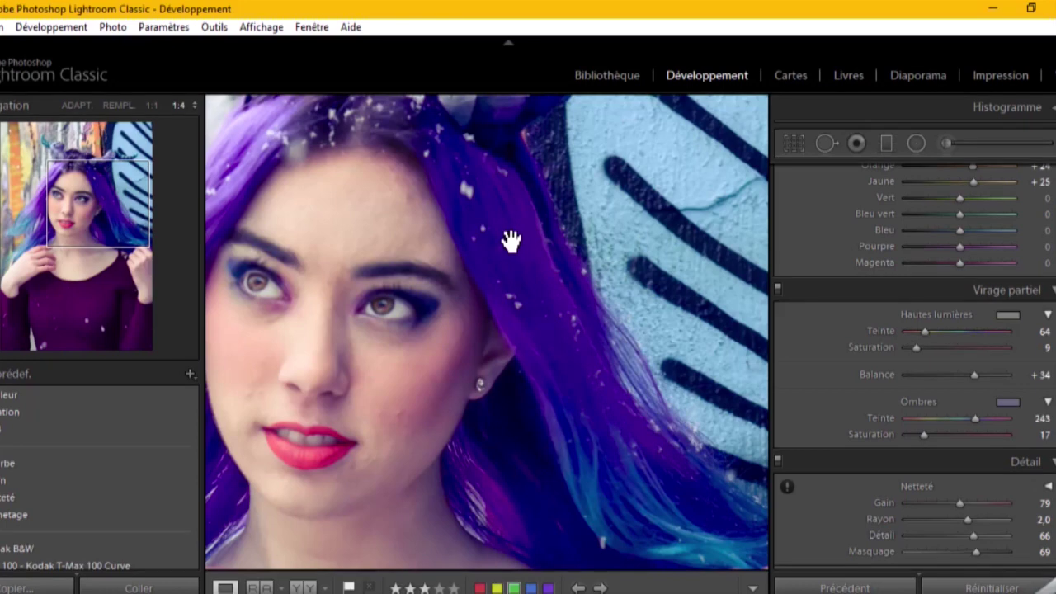
# Step: Start a new −34 saturation brush at size 19 and paint over the upper and lower hair
pyautogui.click(946, 144)
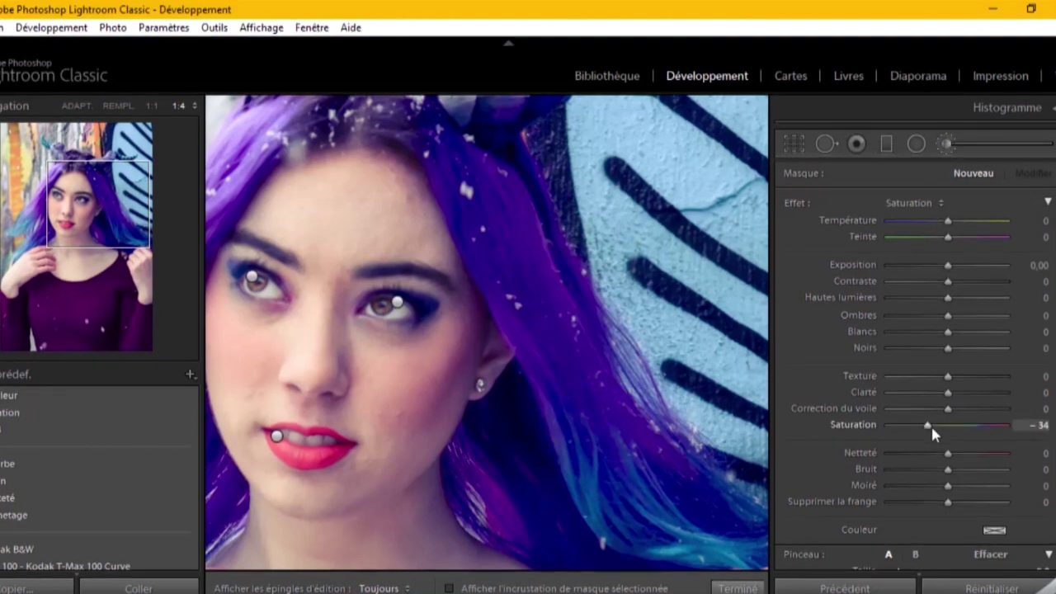
pyautogui.scroll(-5, 931, 424)
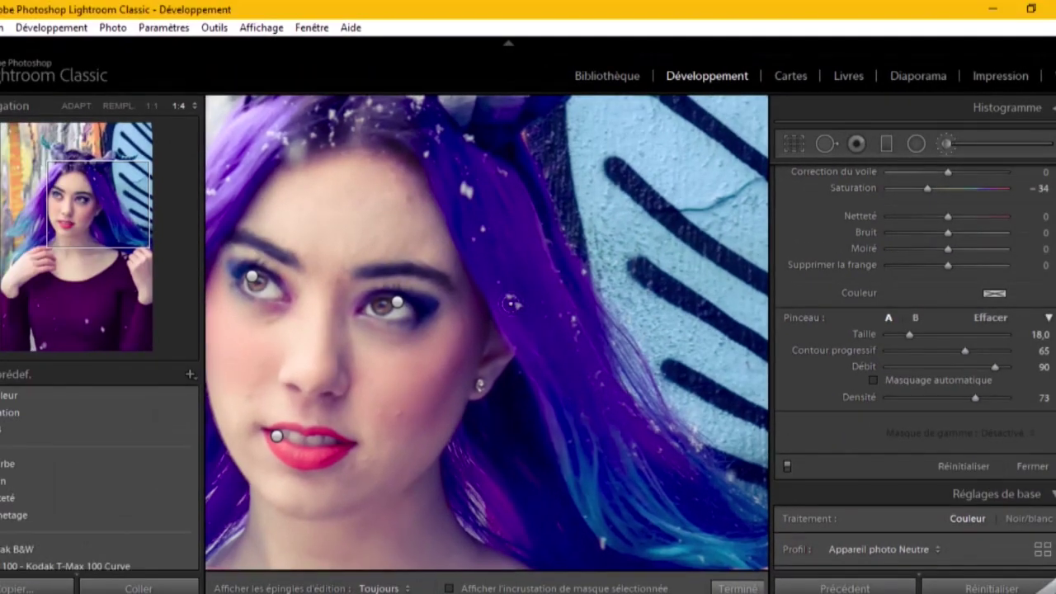
pyautogui.scroll(2, 430, 123)
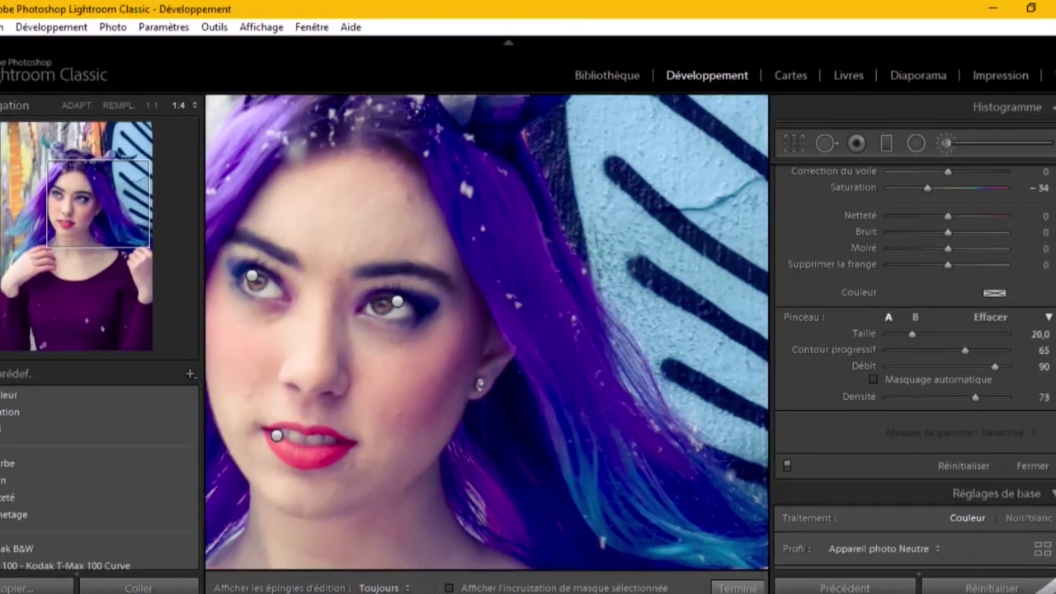
pyautogui.press('h')
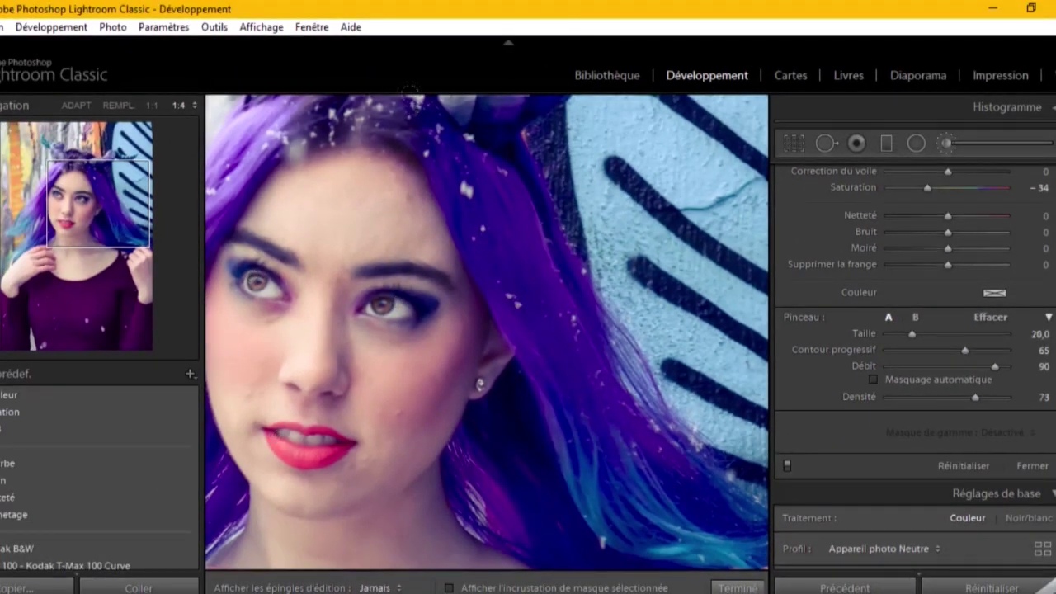
pyautogui.moveTo(492, 165)
pyautogui.mouseDown()
pyautogui.moveTo(551, 256)
pyautogui.moveTo(568, 334)
pyautogui.moveTo(518, 367)
pyautogui.mouseUp()
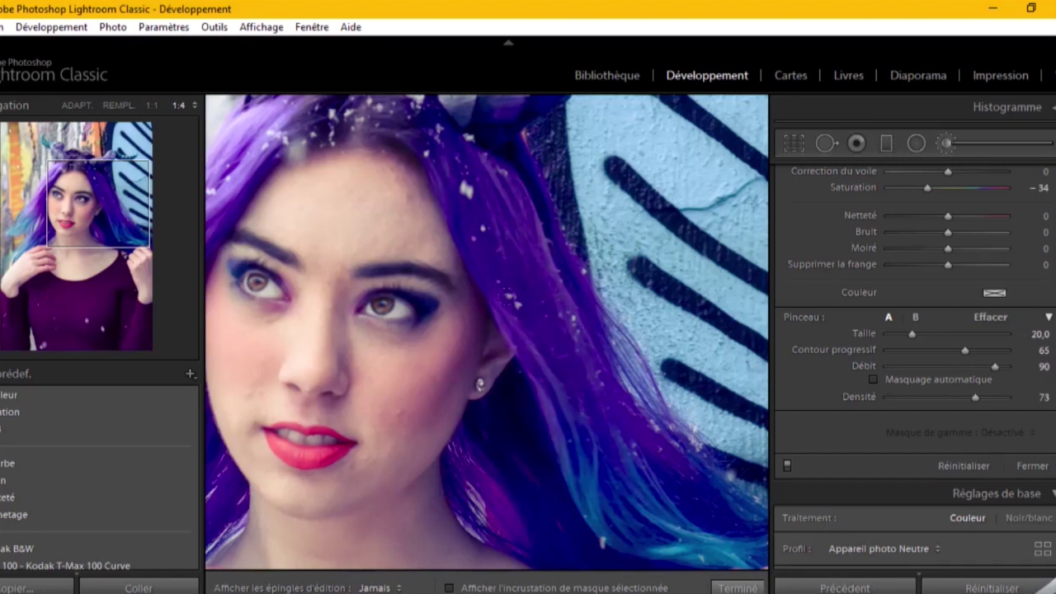
pyautogui.moveTo(557, 408); pyautogui.dragTo(636, 504)
pyautogui.moveTo(571, 386); pyautogui.dragTo(660, 536)
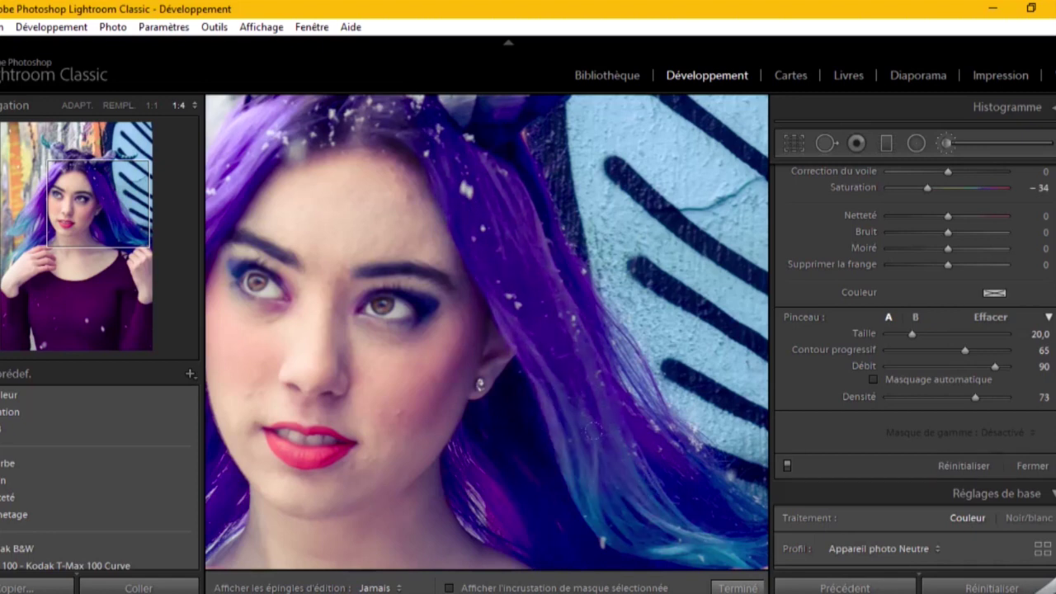
pyautogui.moveTo(619, 396); pyautogui.dragTo(670, 474)
# Step: Check the hair mask with edit pins toggled, panning down to the hair over the shoulder
pyautogui.press('h')
pyautogui.scroll(-3, 449, 146)
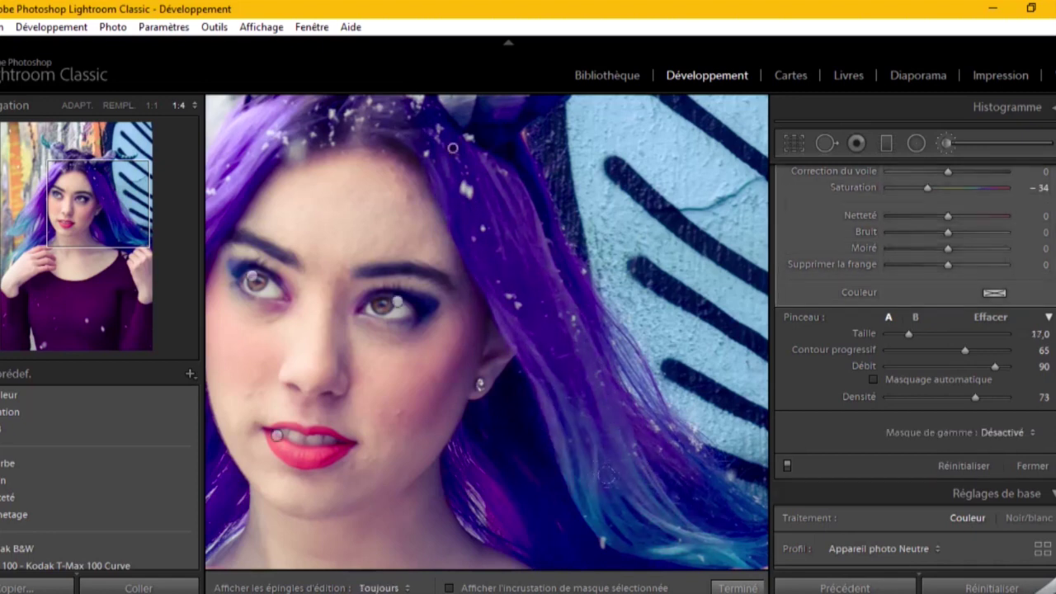
pyautogui.press('h')
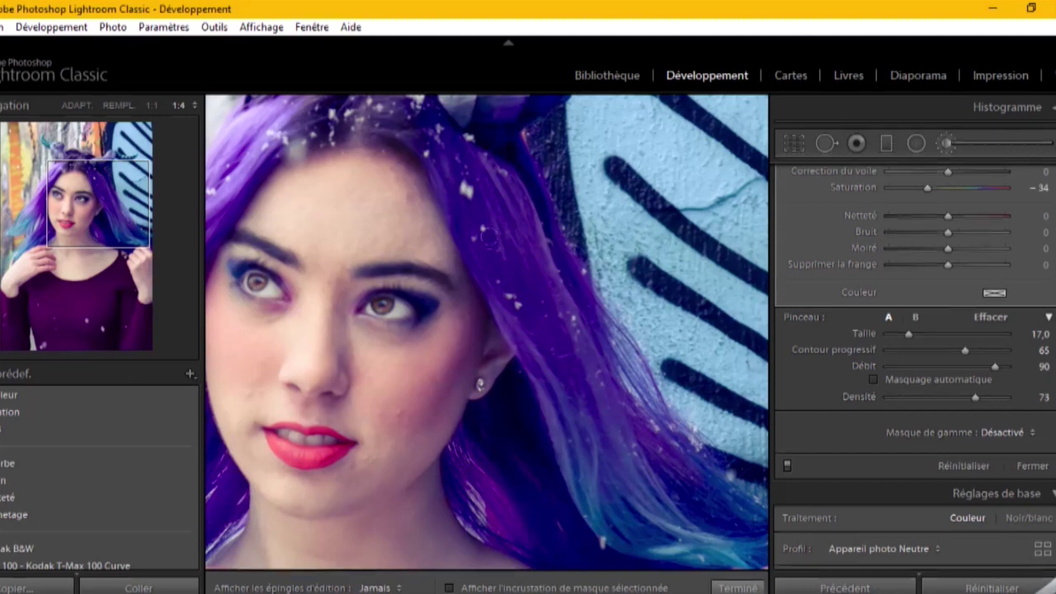
pyautogui.press('h')
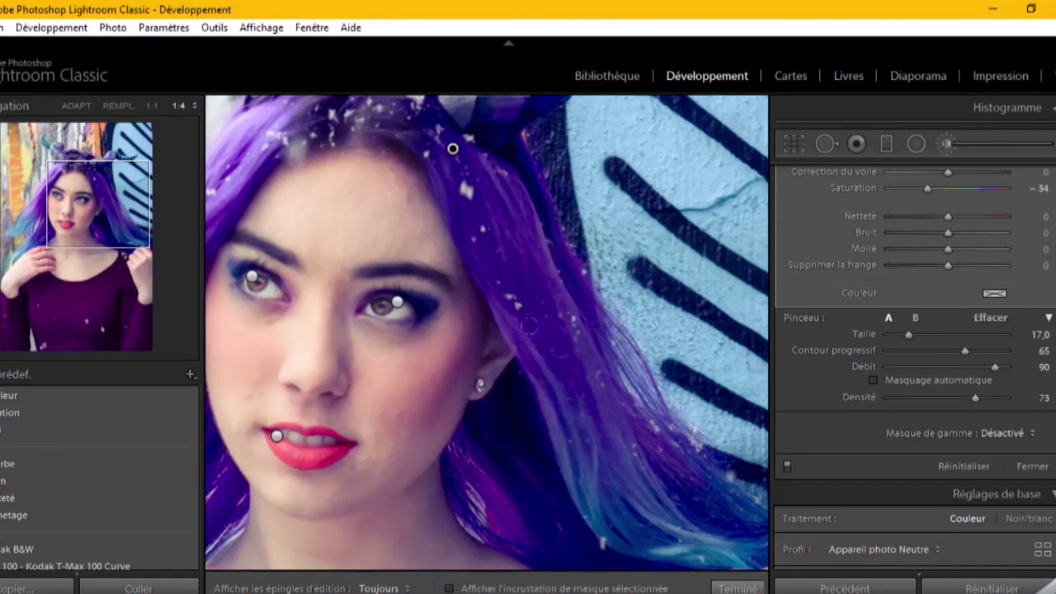
pyautogui.scroll(-2, 456, 198)
pyautogui.moveTo(649, 519); pyautogui.dragTo(519, 342)
pyautogui.scroll(4, 396, 264)
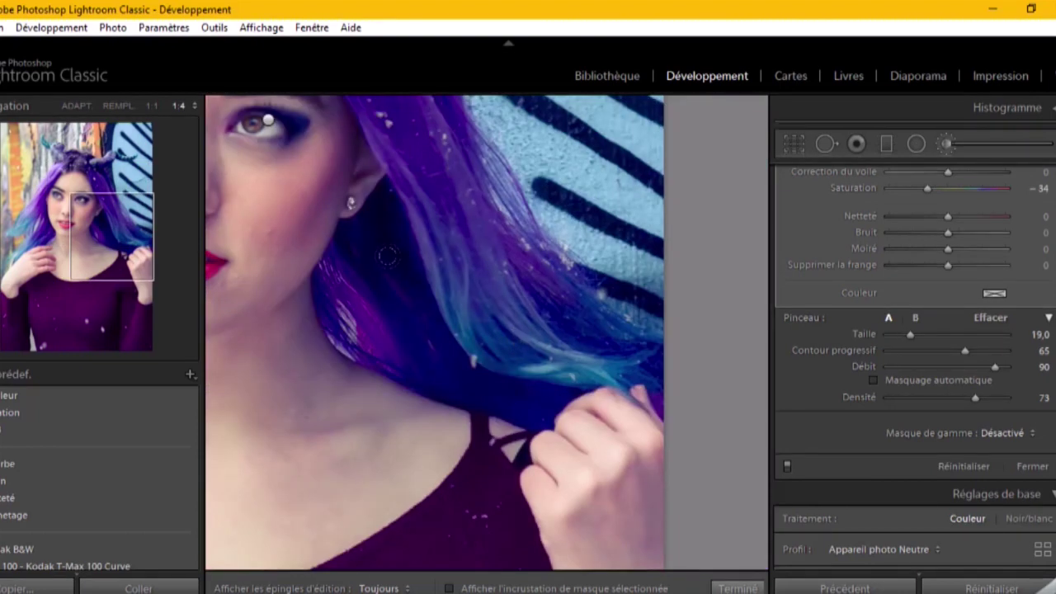
pyautogui.press('h')
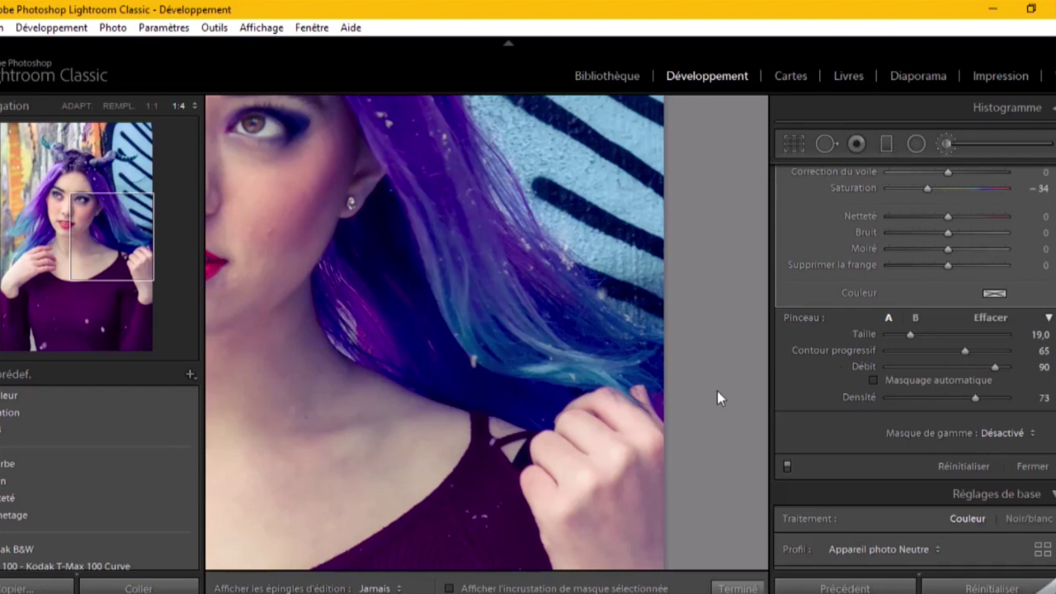
pyautogui.scroll(5, 842, 347)
# Step: Set the hair brush to Saturation −39, Texture 20 and Clarté 23
pyautogui.press('h')
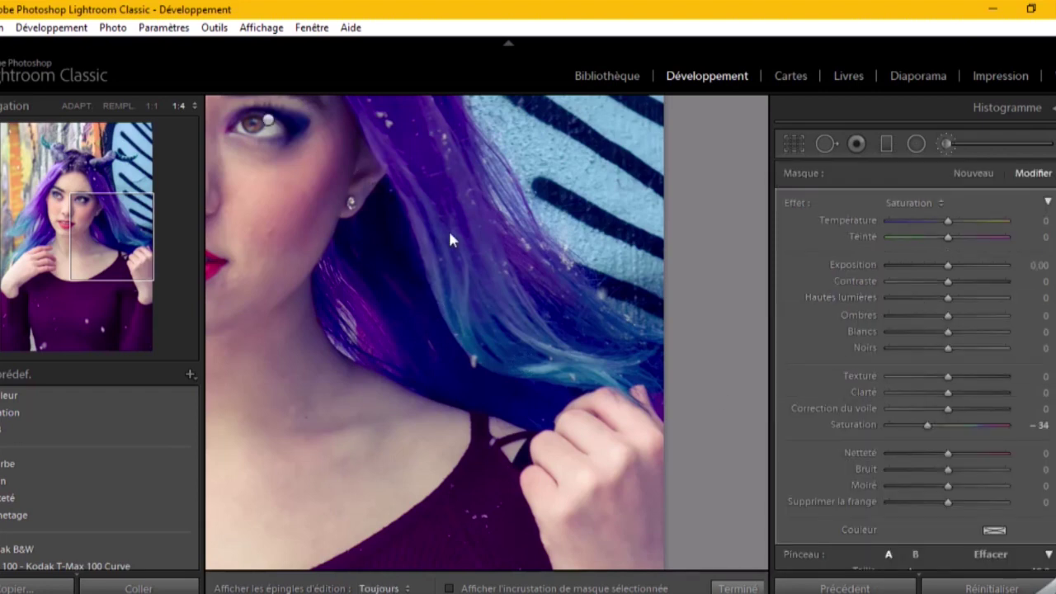
pyautogui.moveTo(450, 239); pyautogui.dragTo(658, 454)
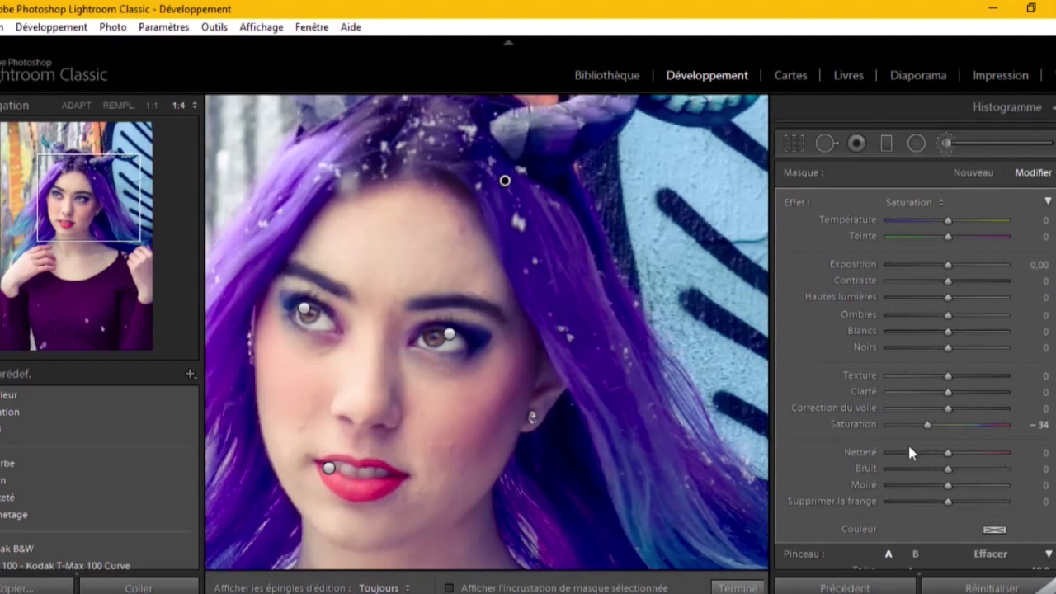
pyautogui.moveTo(926, 425); pyautogui.dragTo(924, 425)
pyautogui.moveTo(948, 392); pyautogui.dragTo(955, 392)
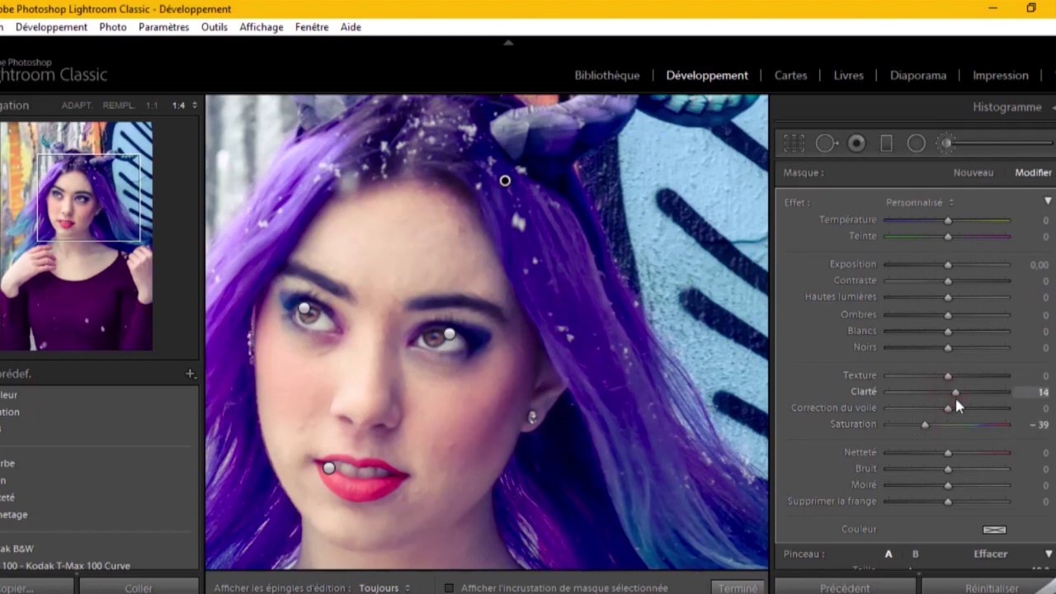
pyautogui.click(949, 376)
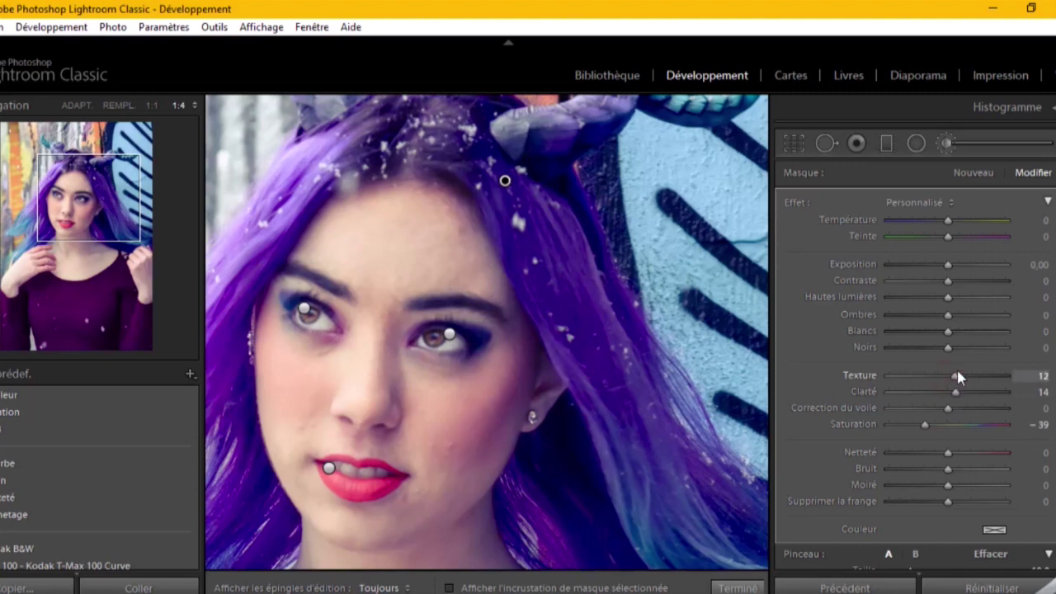
pyautogui.moveTo(962, 375); pyautogui.dragTo(960, 394)
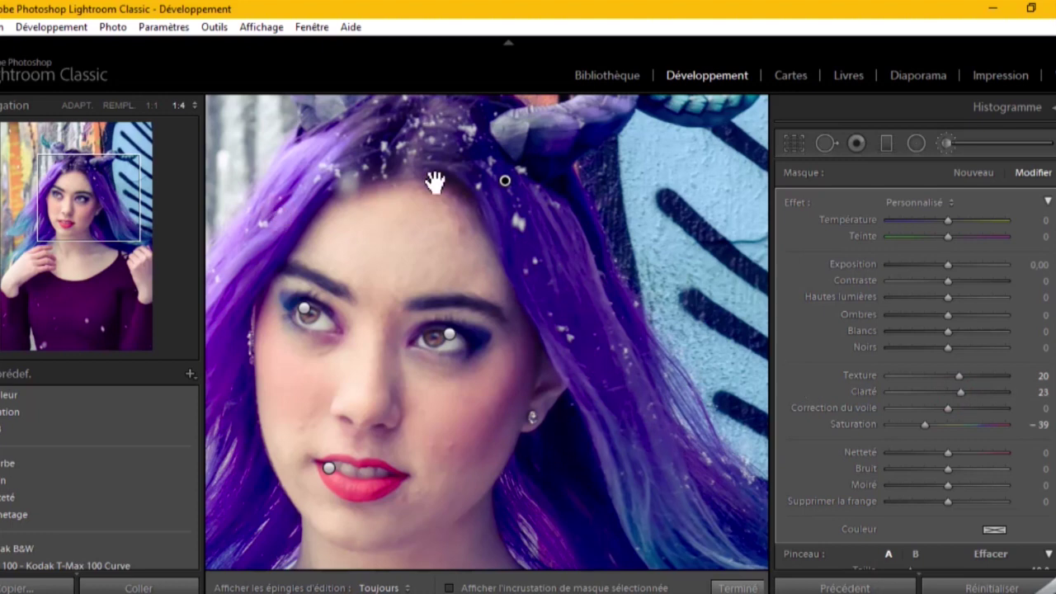
# Step: Review the hair edit on the face and neck with pins toggled, then finish the brush masking
pyautogui.moveTo(432, 110); pyautogui.dragTo(585, 72)
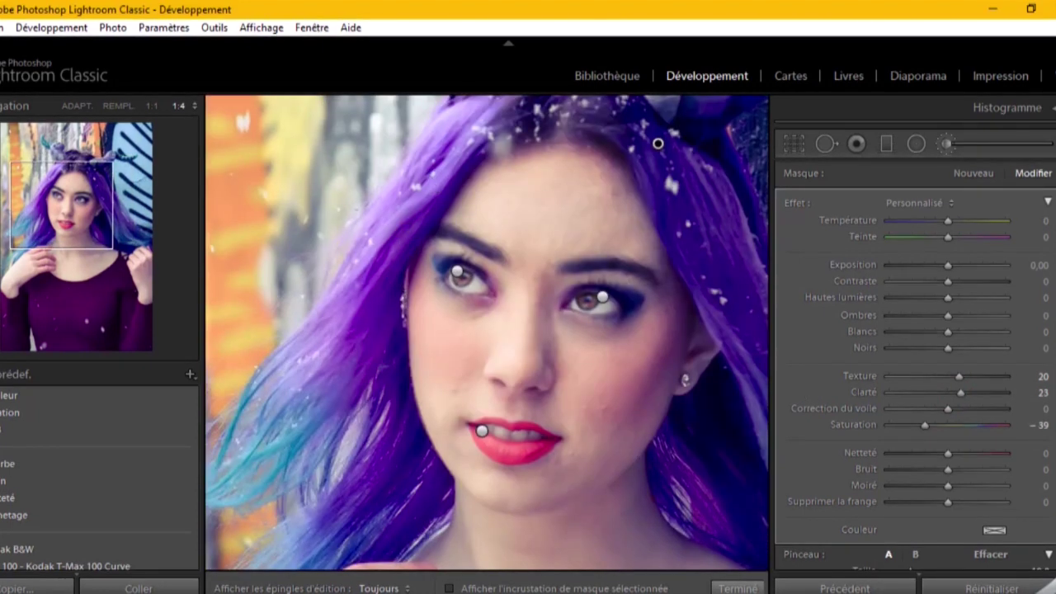
pyautogui.press('h')
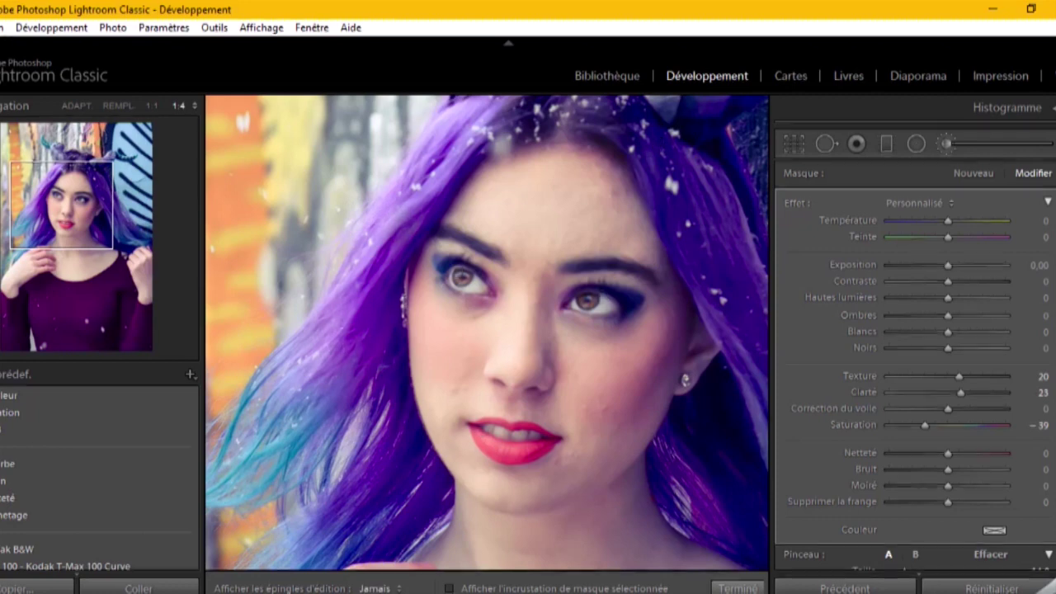
pyautogui.press('h')
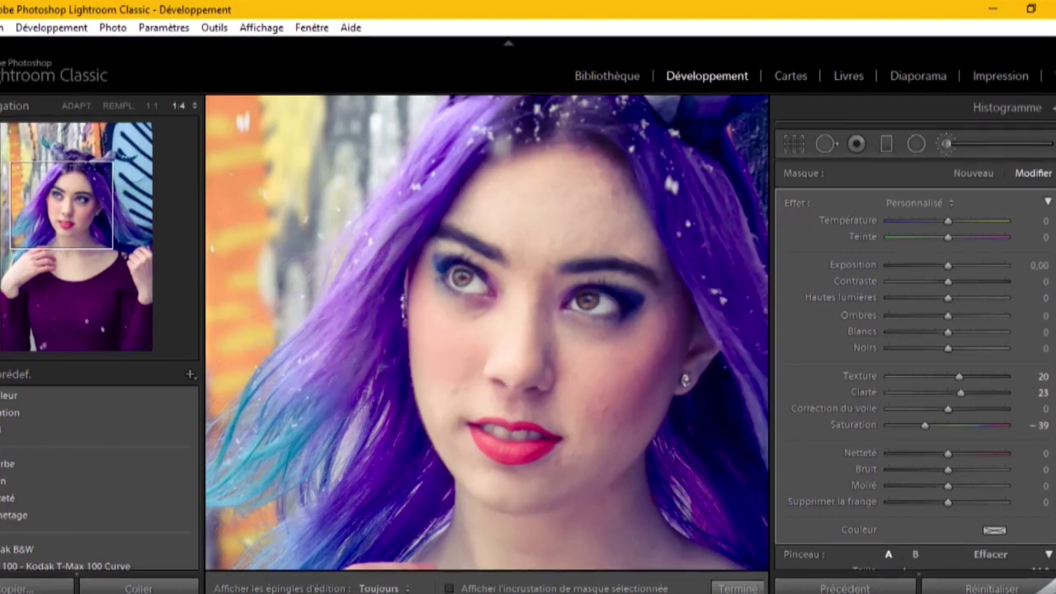
pyautogui.press('h')
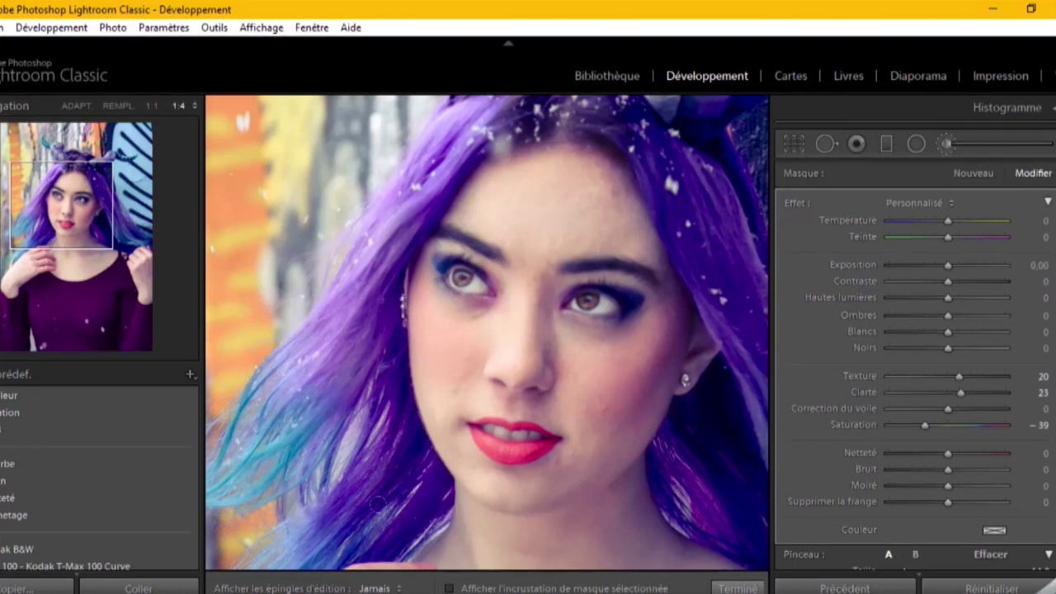
pyautogui.press('h')
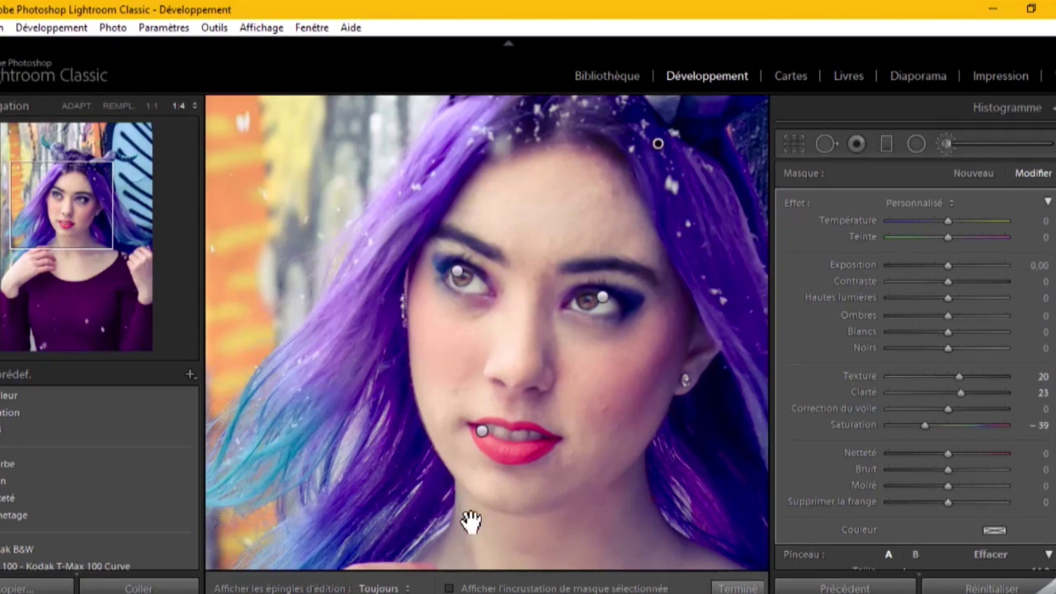
pyautogui.moveTo(415, 497); pyautogui.dragTo(406, 326)
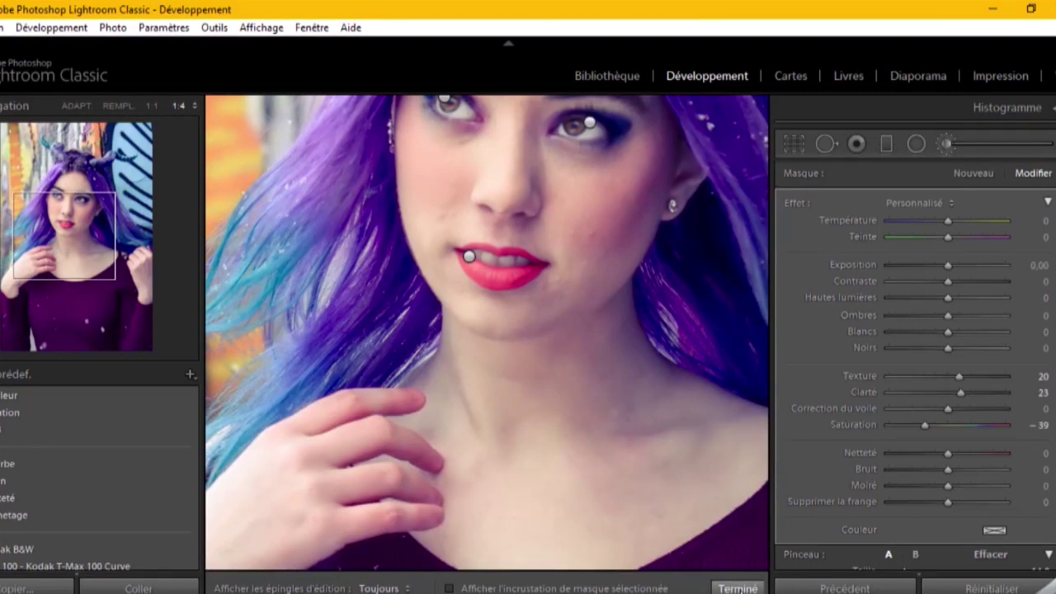
pyautogui.click(737, 589)
# Step: Crop the portrait to 4 x 5 / 8 x 10, framed slightly tighter on face and shoulders
pyautogui.click(589, 446)
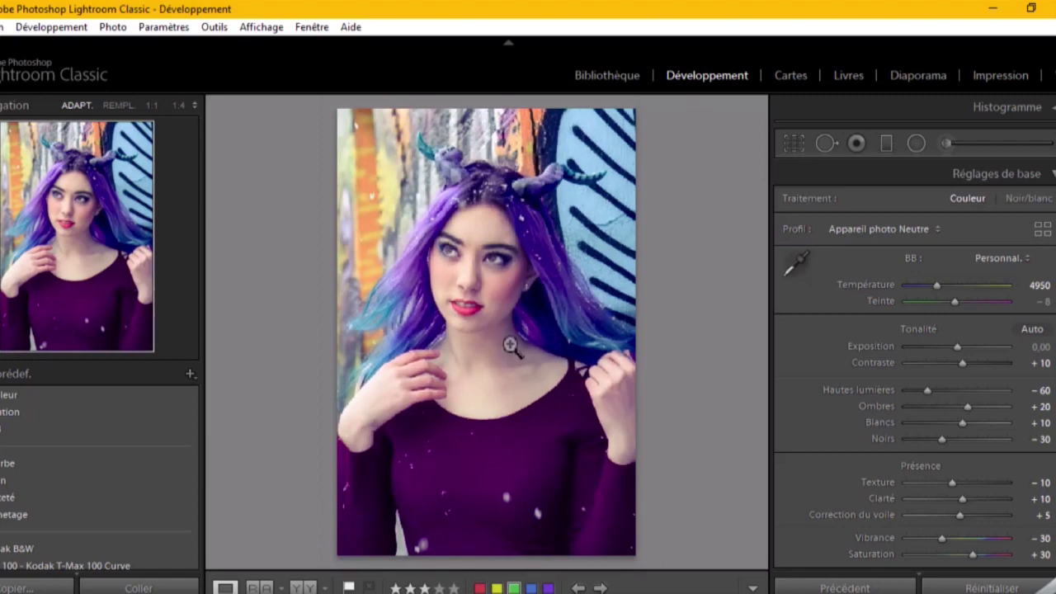
pyautogui.click(793, 146)
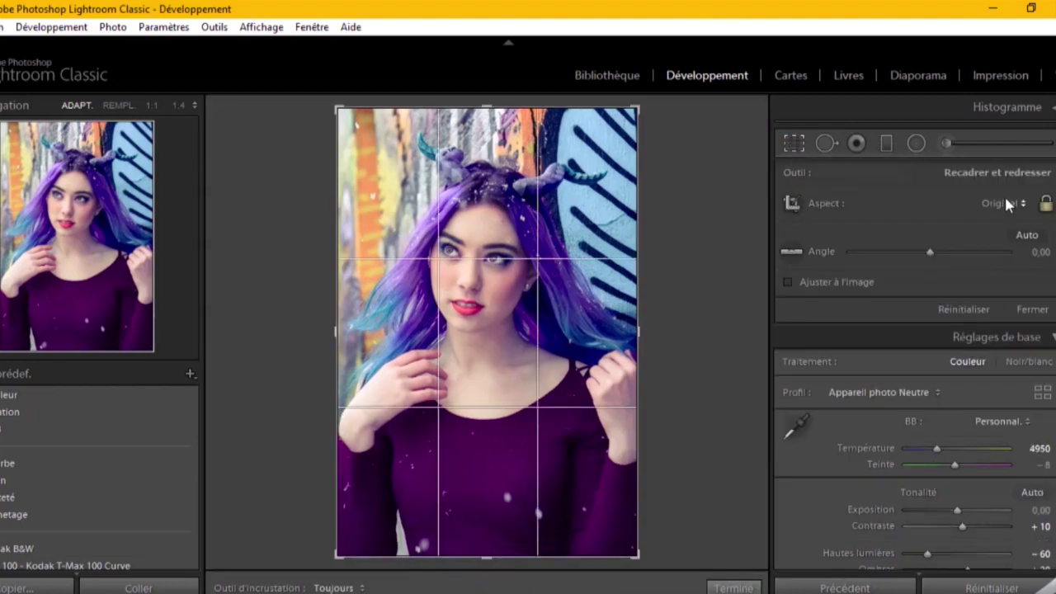
pyautogui.click(1004, 203)
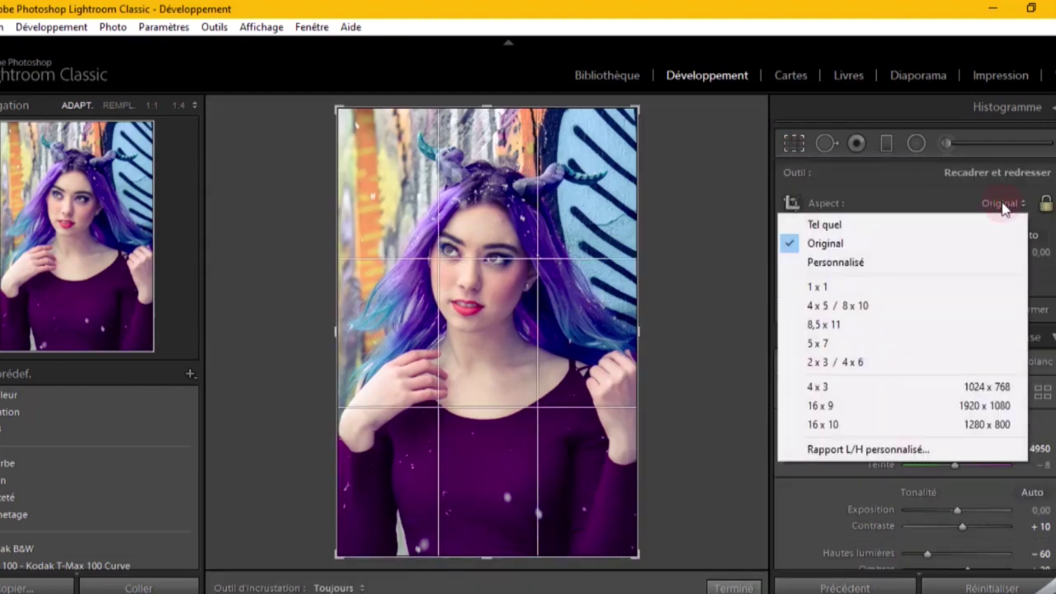
pyautogui.click(863, 307)
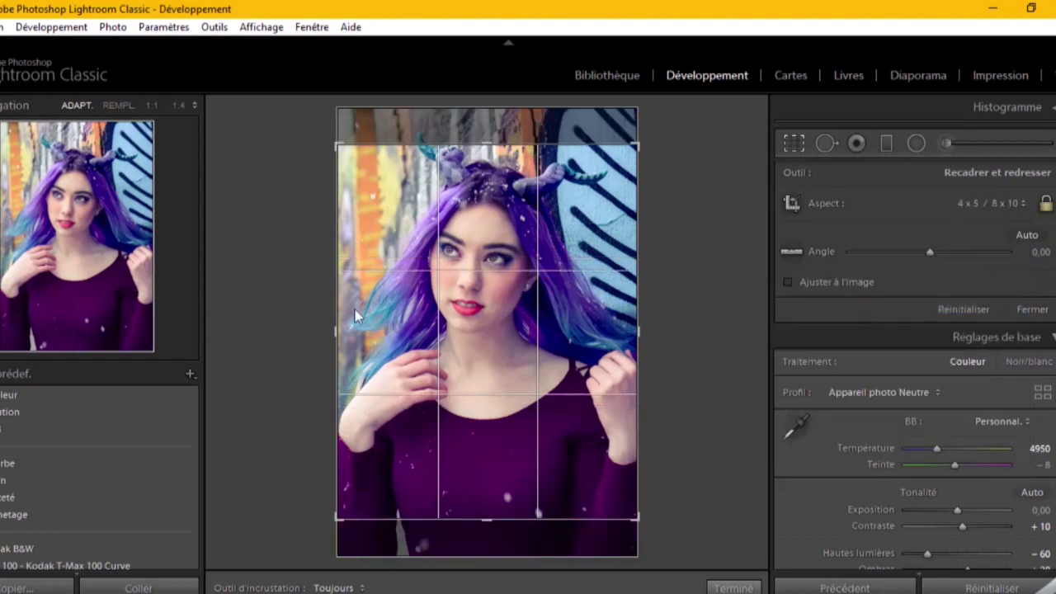
pyautogui.moveTo(471, 320); pyautogui.dragTo(471, 350)
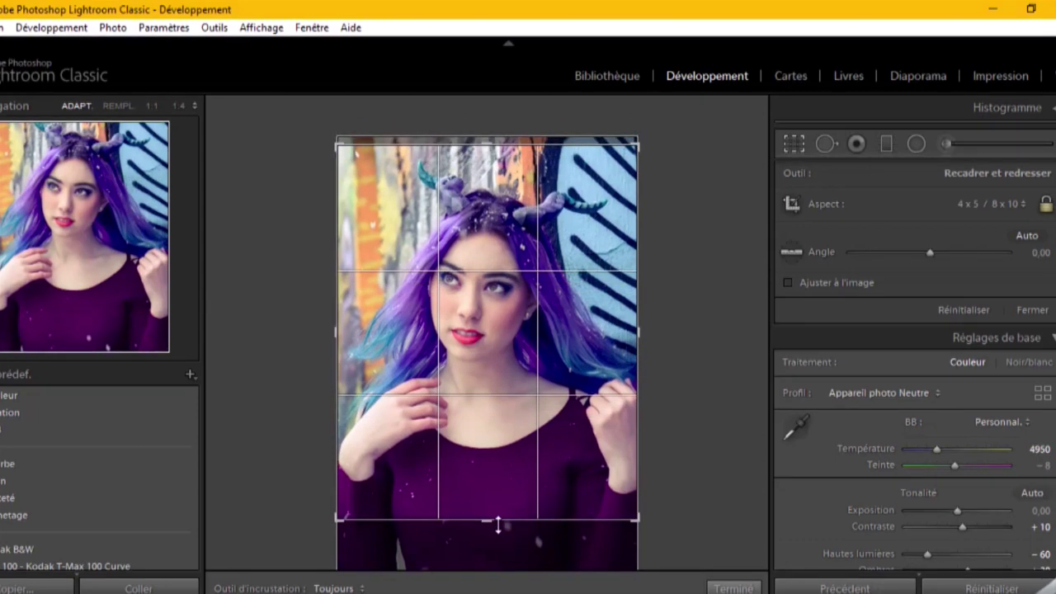
pyautogui.moveTo(486, 519); pyautogui.dragTo(486, 513)
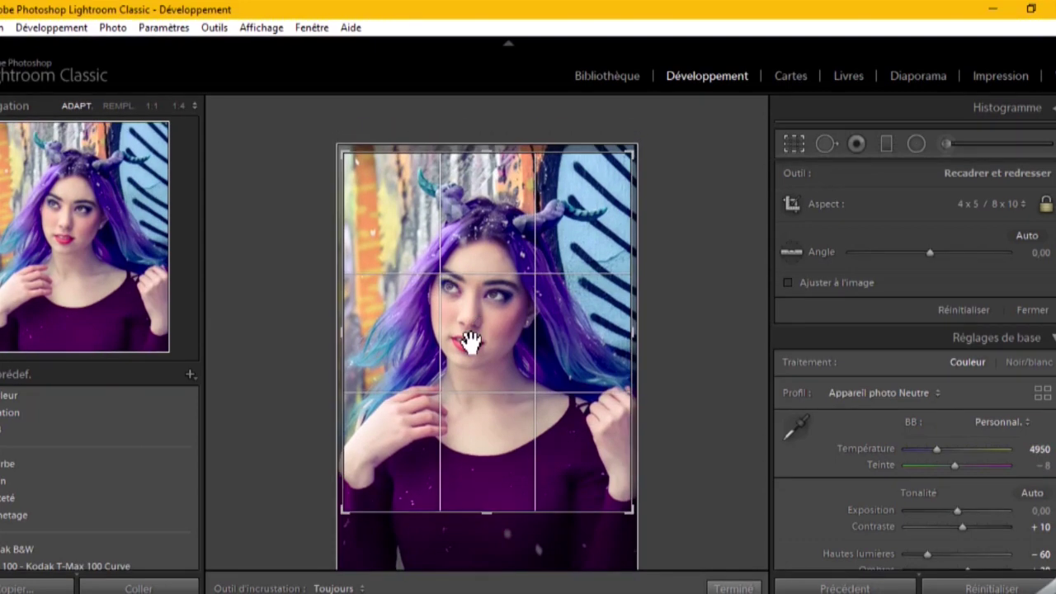
pyautogui.moveTo(480, 331); pyautogui.dragTo(477, 333)
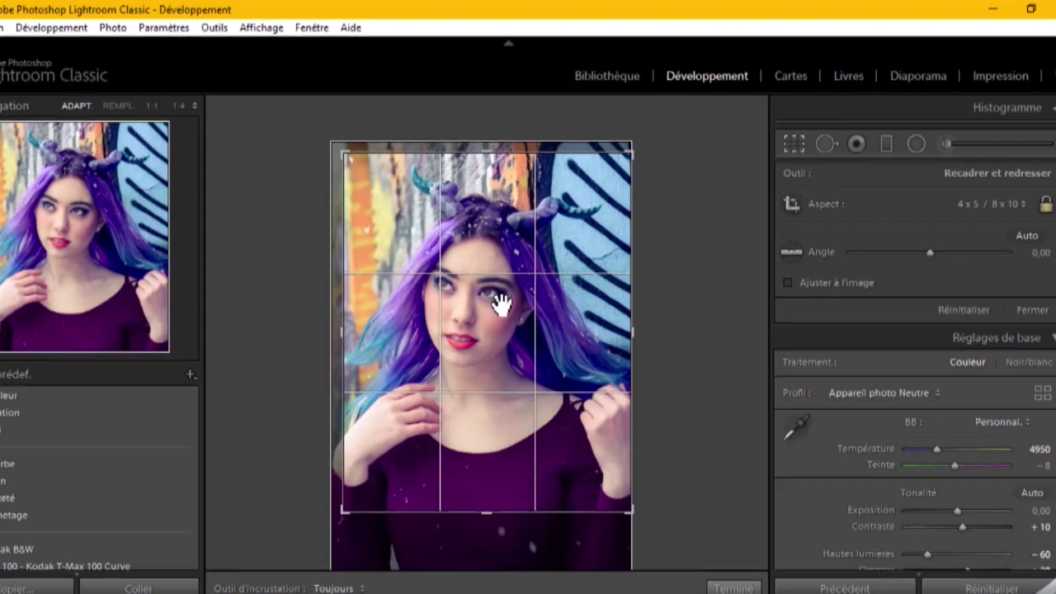
pyautogui.moveTo(502, 302); pyautogui.dragTo(502, 318)
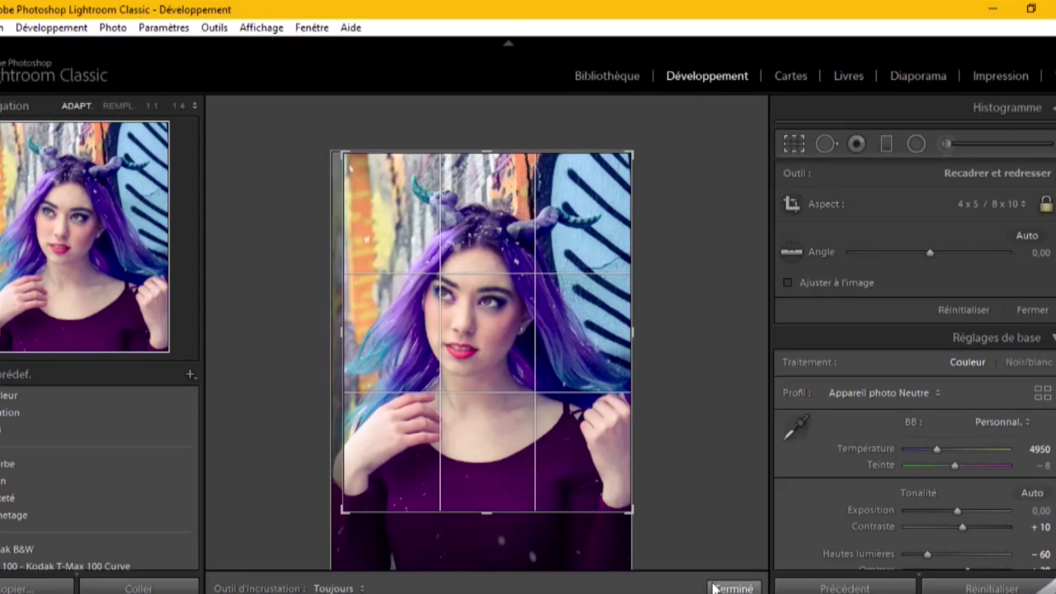
pyautogui.click(715, 588)
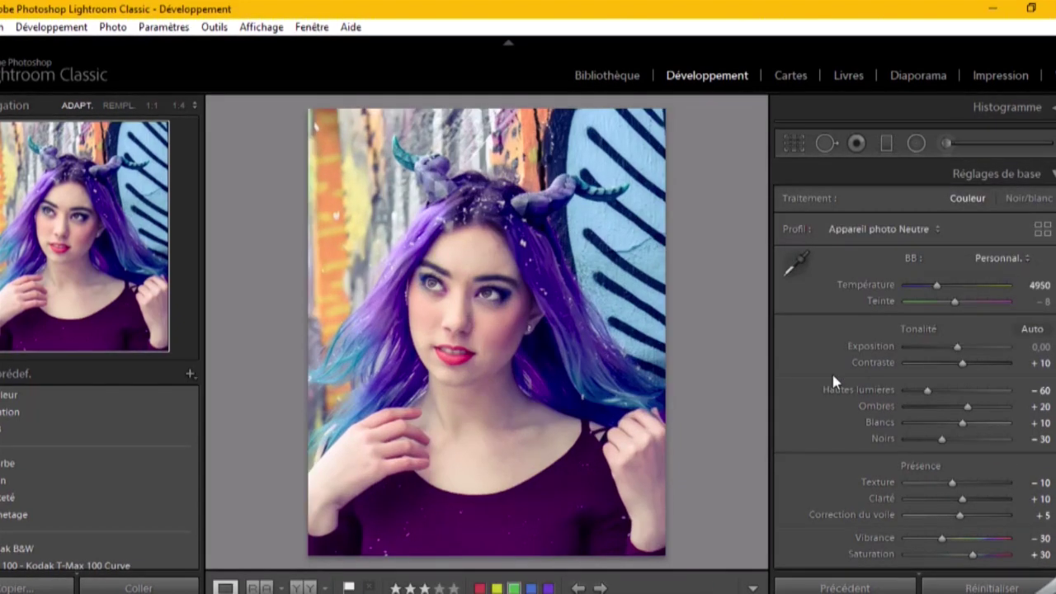
# Step: Add a post-crop vignette in Effects with Arrondi −35 and Gain −20
pyautogui.scroll(-5, 832, 376)
pyautogui.scroll(-5, 832, 375)
pyautogui.scroll(-5, 833, 375)
pyautogui.scroll(-2, 832, 374)
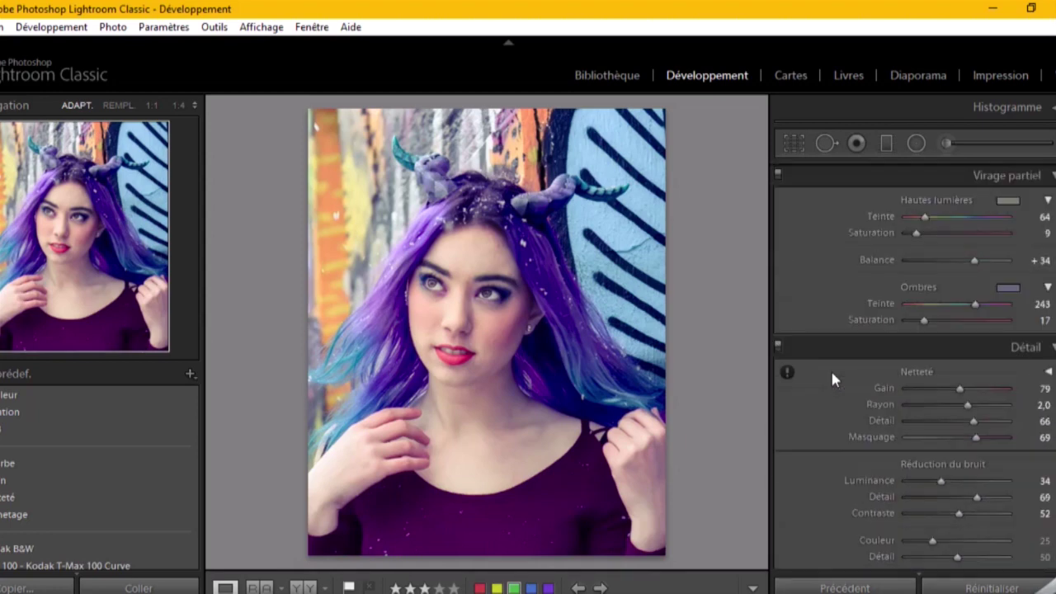
pyautogui.scroll(-5, 832, 378)
pyautogui.scroll(-5, 832, 378)
pyautogui.scroll(-2, 832, 378)
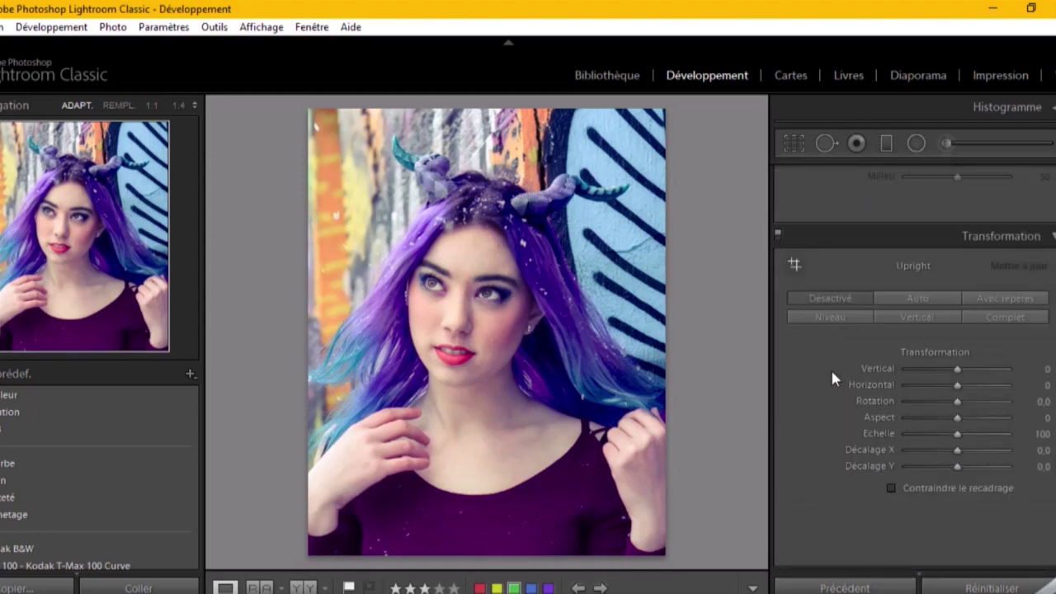
pyautogui.scroll(-5, 830, 367)
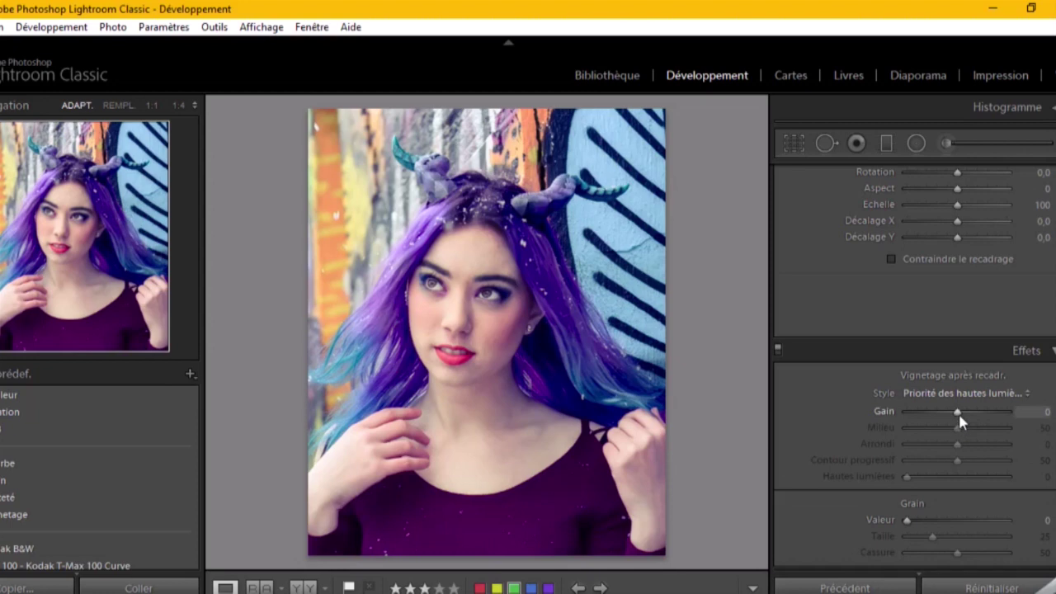
pyautogui.moveTo(959, 417); pyautogui.dragTo(958, 410)
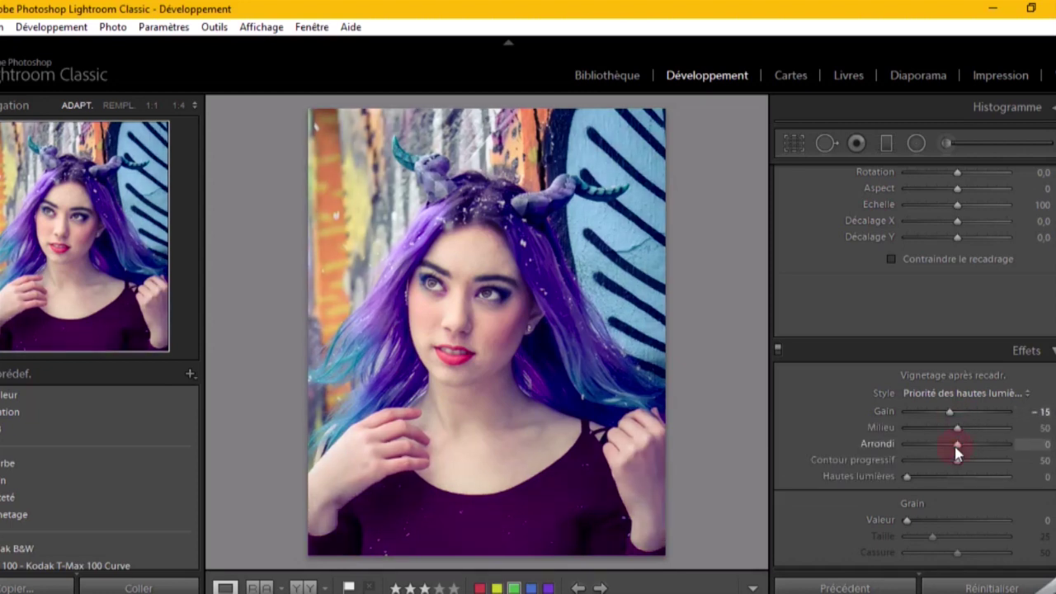
pyautogui.moveTo(956, 446)
pyautogui.mouseDown()
pyautogui.moveTo(939, 447)
pyautogui.moveTo(967, 461)
pyautogui.mouseUp()
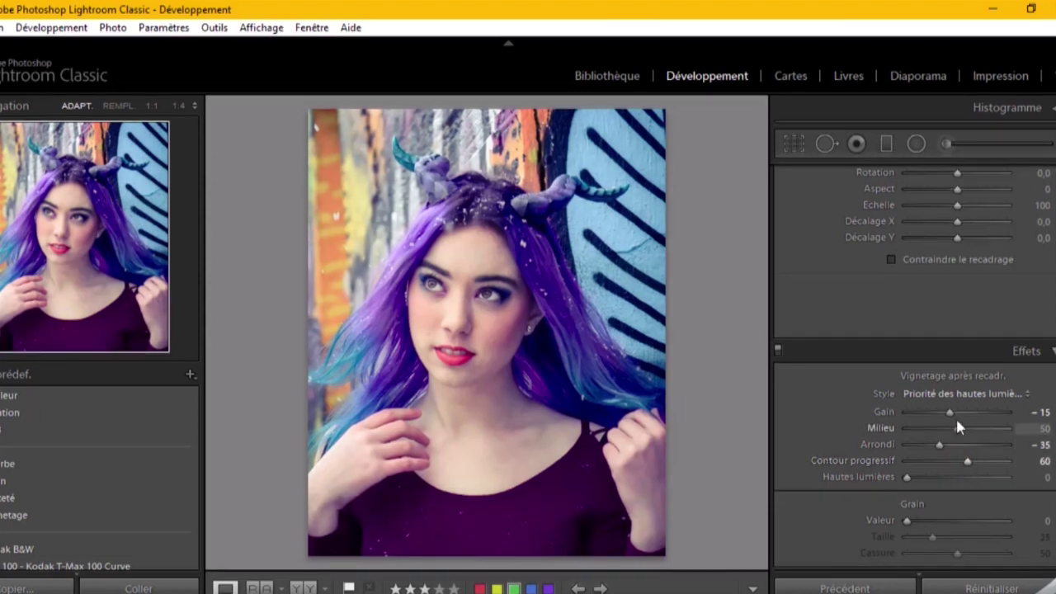
pyautogui.moveTo(950, 412); pyautogui.dragTo(948, 412)
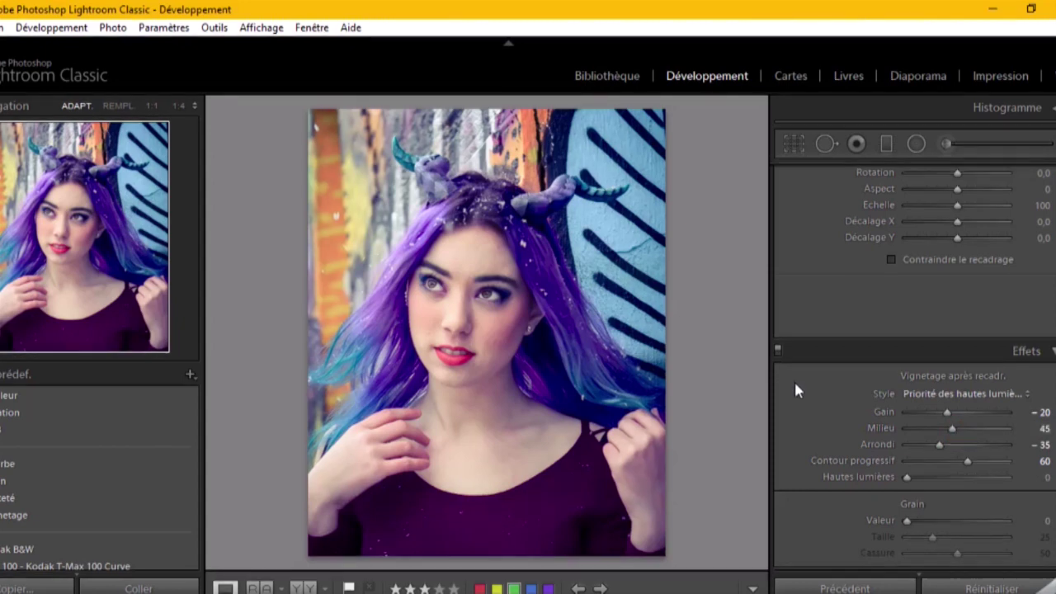
# Step: Compare the vignette on and off, then deepen its Gain to −25
pyautogui.click(777, 350)
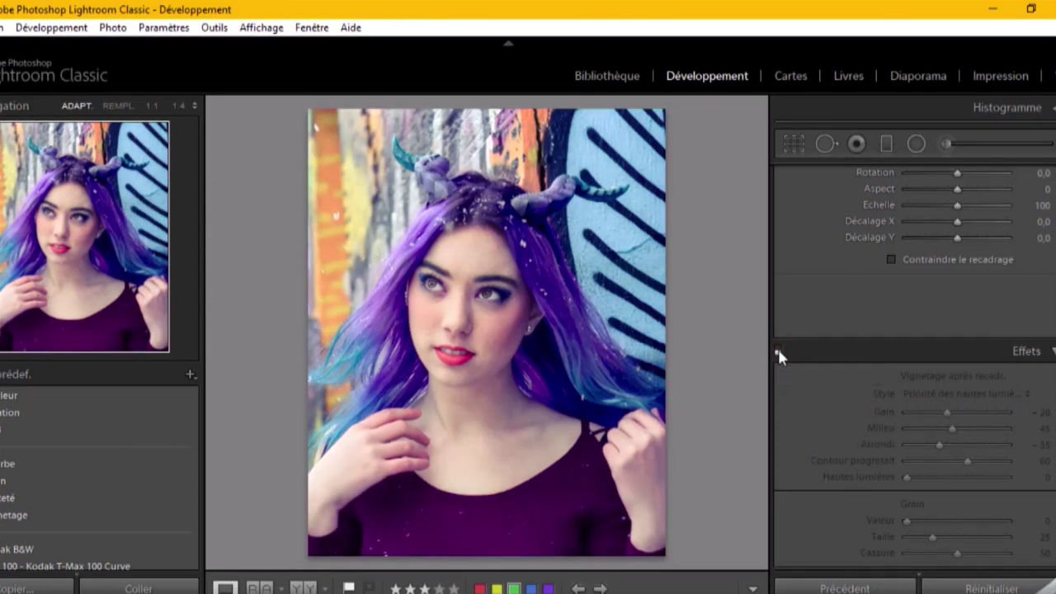
pyautogui.click(778, 350)
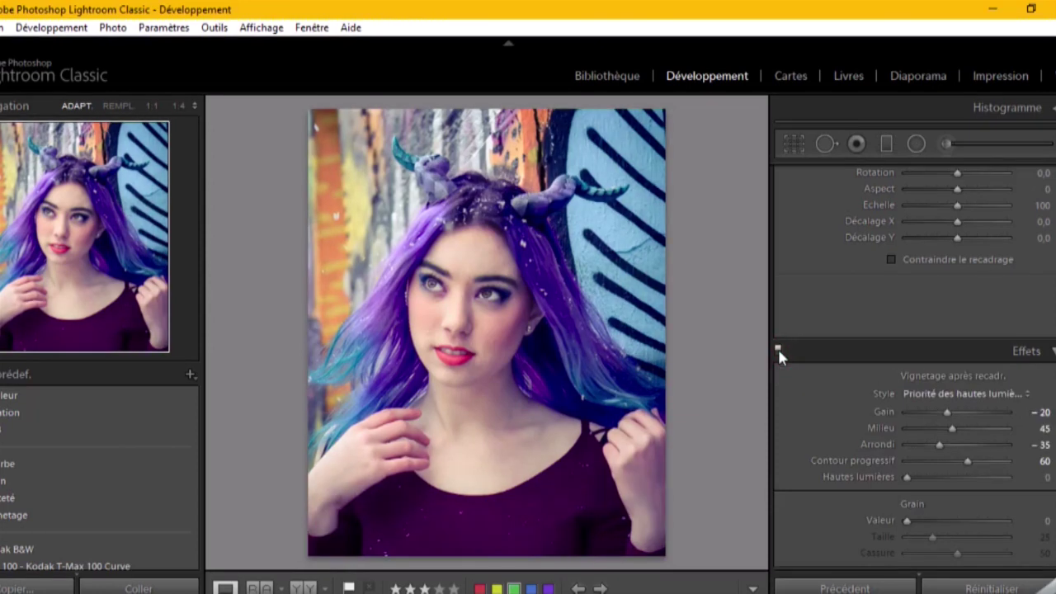
pyautogui.moveTo(948, 412); pyautogui.dragTo(943, 411)
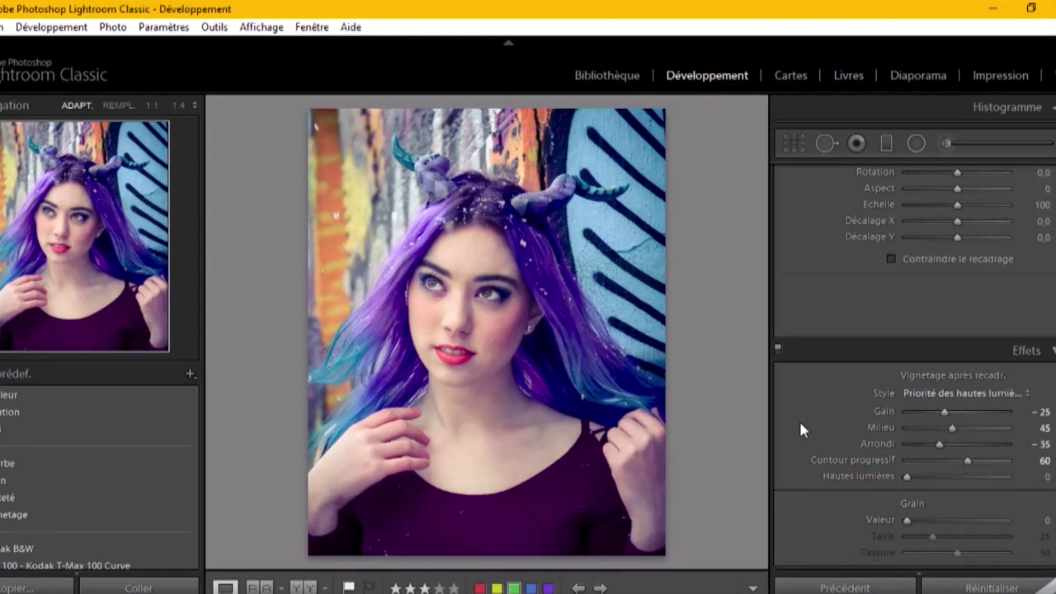
pyautogui.scroll(-3, 801, 429)
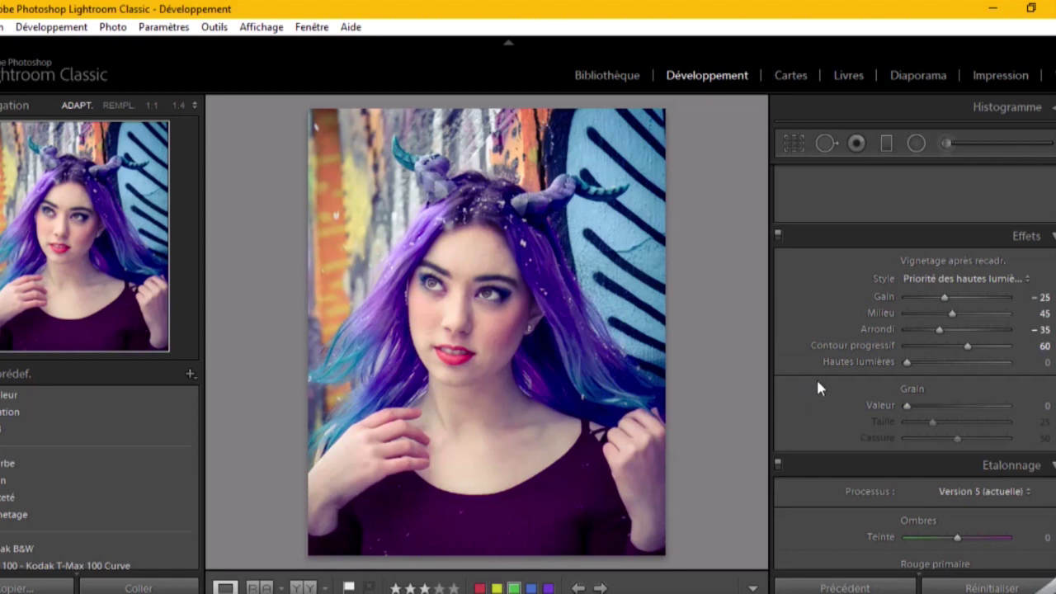